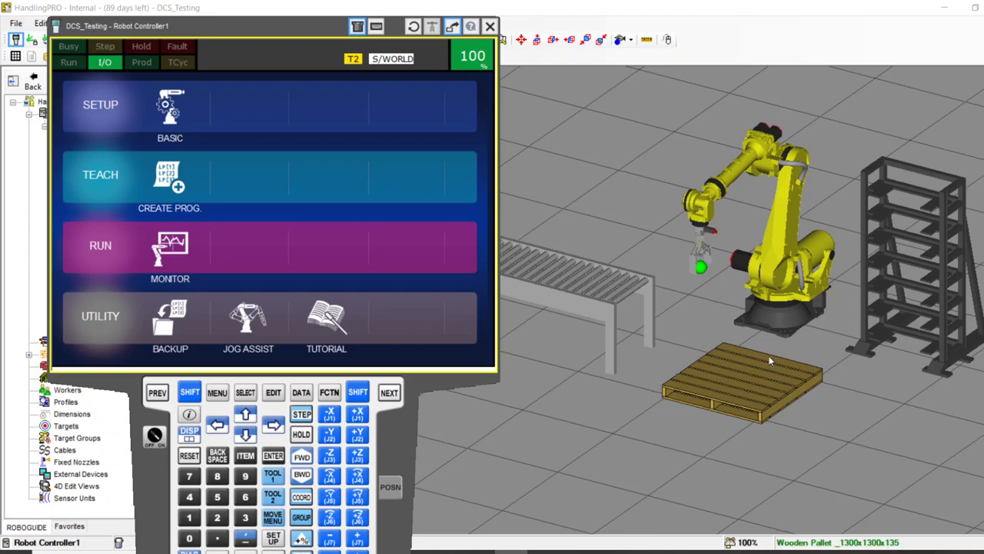
# Orbit the DCS_Testing workcell view and move the teach pendant aside to reveal the cell tree.
pyautogui.moveTo(765, 307); pyautogui.dragTo(706, 356, button='right')
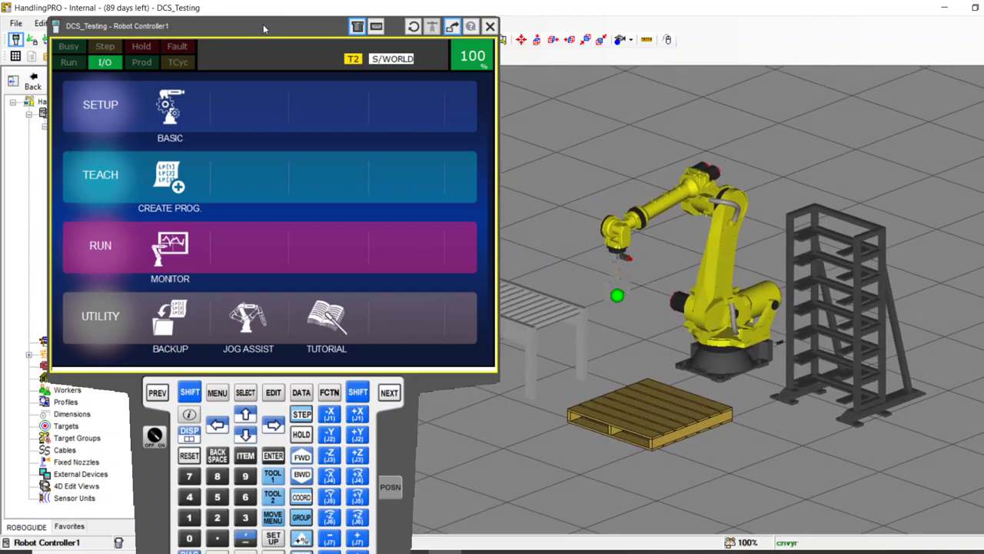
pyautogui.moveTo(264, 28); pyautogui.dragTo(612, 544)
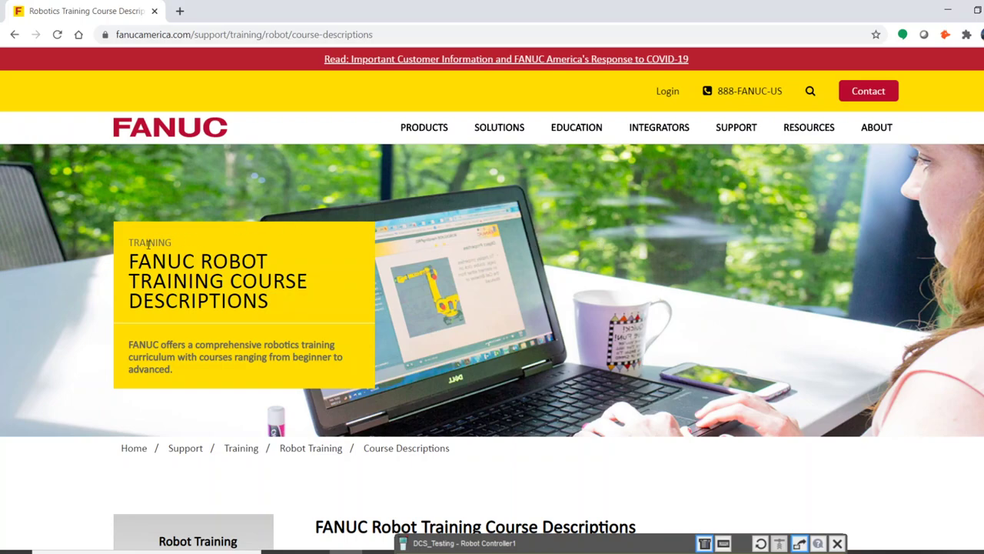
# Scroll the Course Descriptions page to the Dual Check Safety V7.50 & Newer course (DCS0310-3, $1,452.00).
pyautogui.scroll(-2, 456, 220)
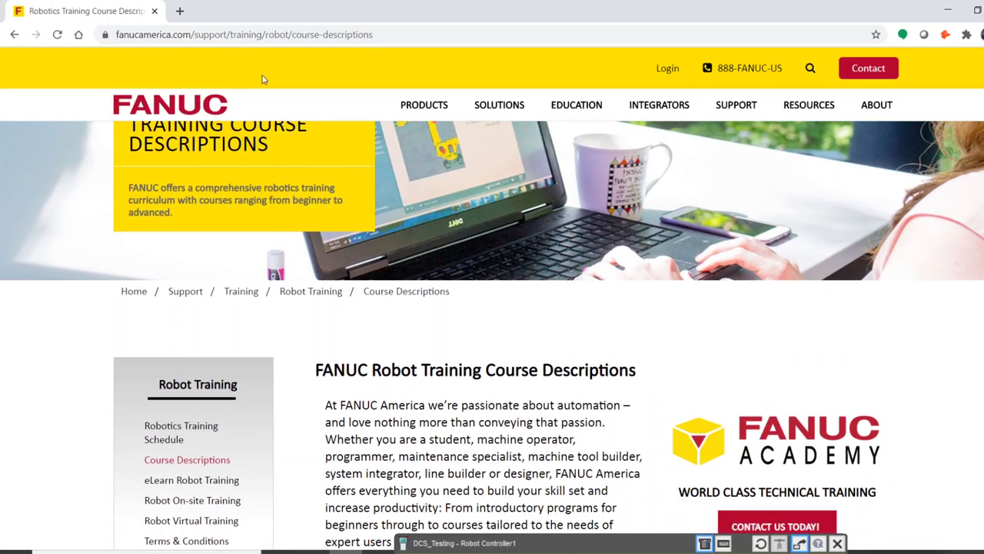
pyautogui.scroll(-2, 572, 235)
pyautogui.scroll(-6, 572, 235)
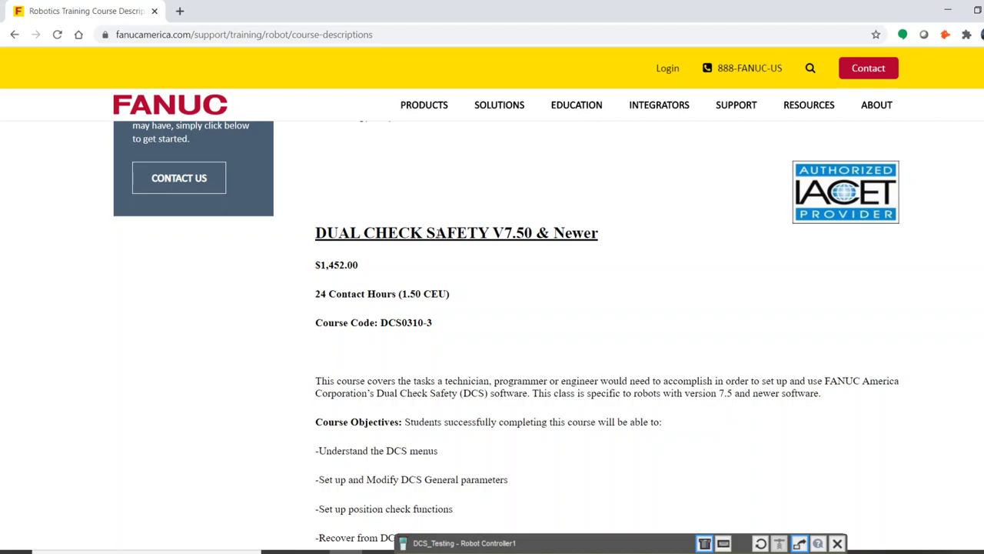
pyautogui.scroll(-2, 478, 258)
pyautogui.scroll(1, 479, 254)
pyautogui.scroll(-1, 479, 255)
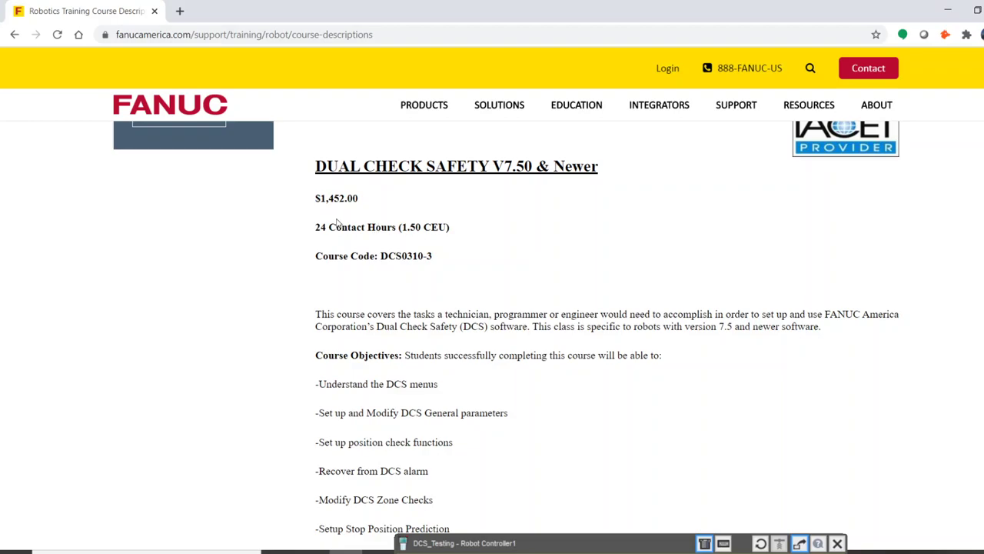
pyautogui.scroll(-6, 433, 239)
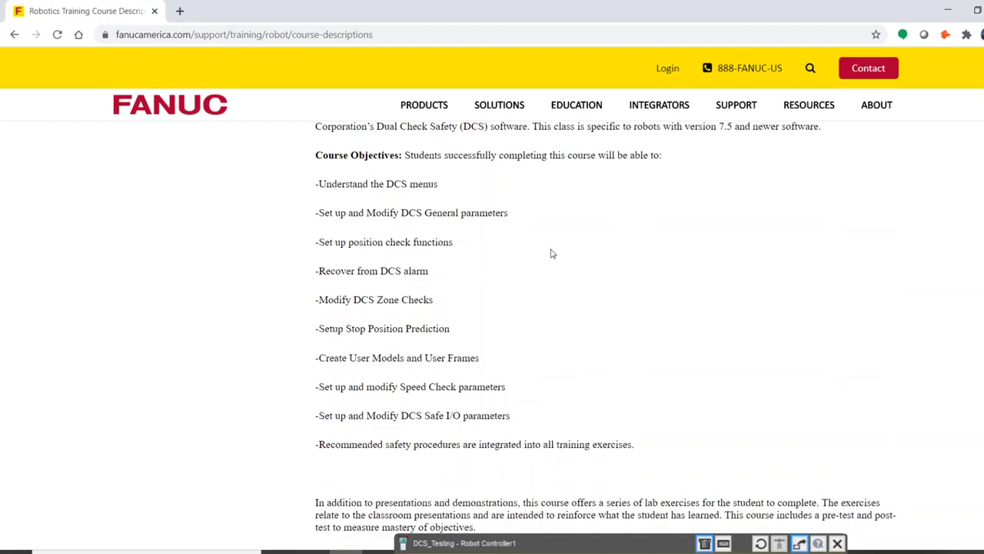
pyautogui.scroll(-5, 547, 255)
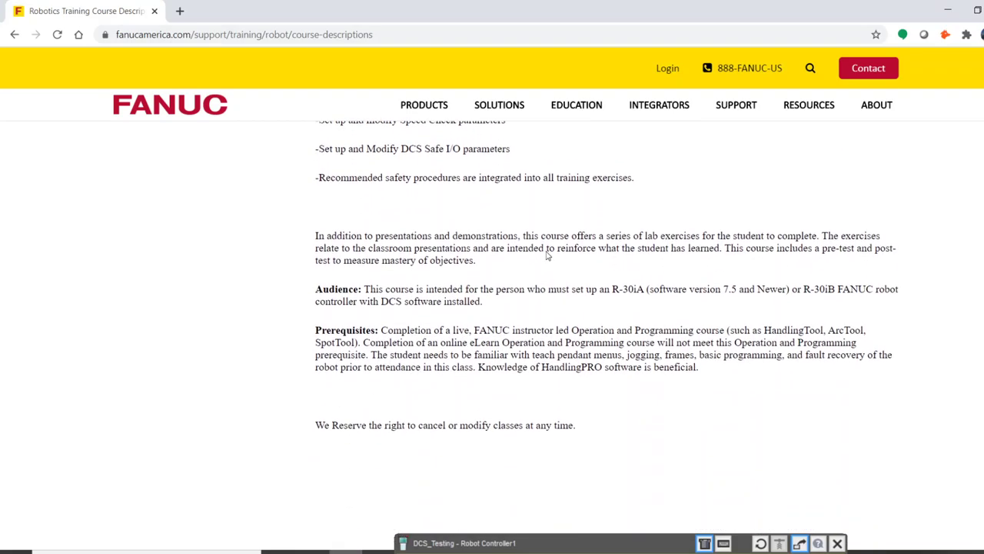
pyautogui.scroll(9, 545, 257)
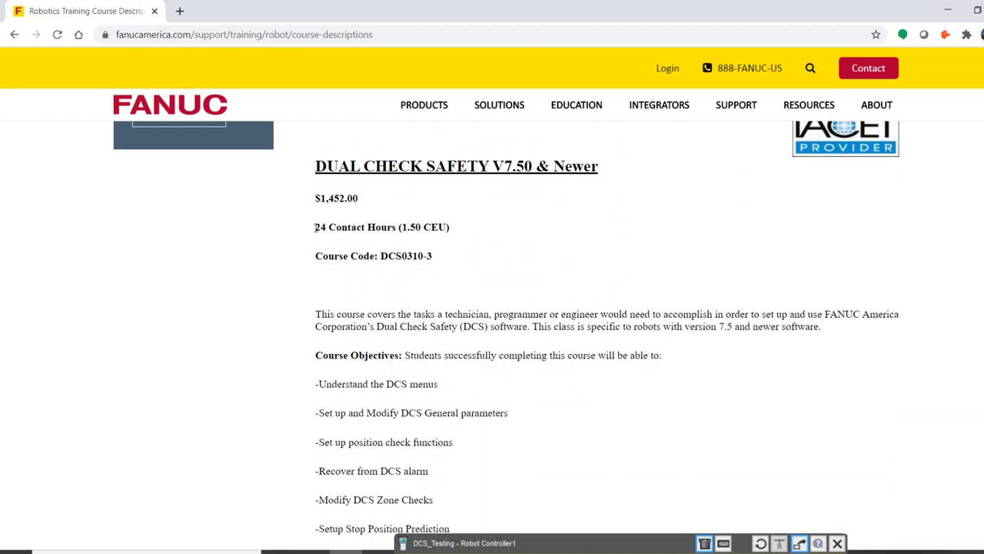
pyautogui.moveTo(356, 225)
pyautogui.mouseDown()
pyautogui.moveTo(319, 226)
pyautogui.moveTo(356, 224)
pyautogui.mouseUp()
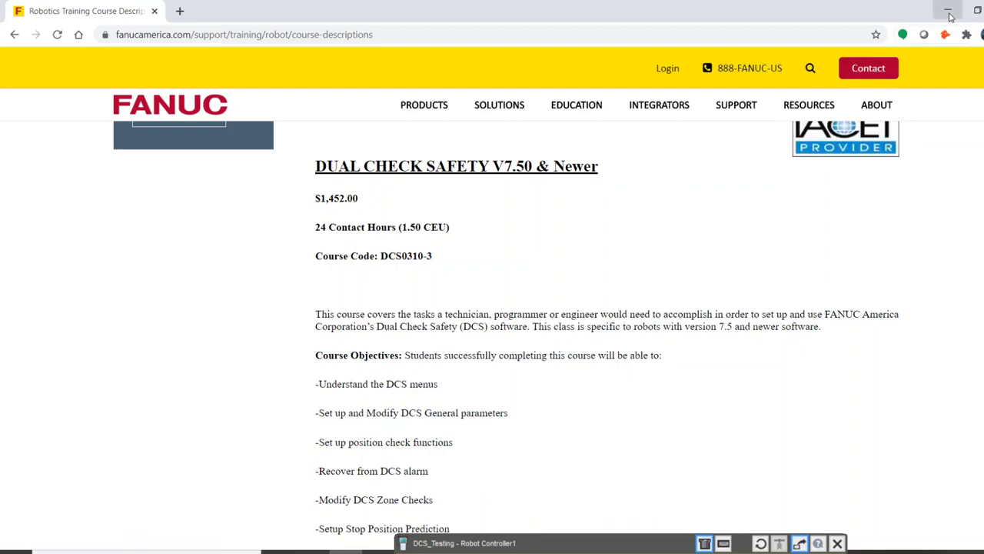
# Minimize the browser, bring the teach pendant back up, and orbit and zoom the workcell view.
pyautogui.click(948, 11)
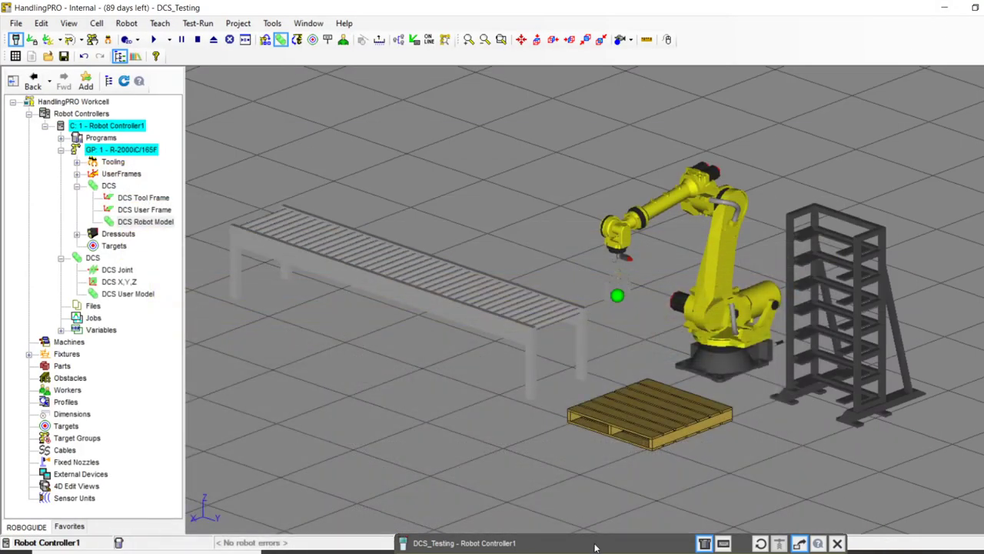
pyautogui.moveTo(595, 547); pyautogui.dragTo(310, 550)
pyautogui.scroll(-3, 459, 258)
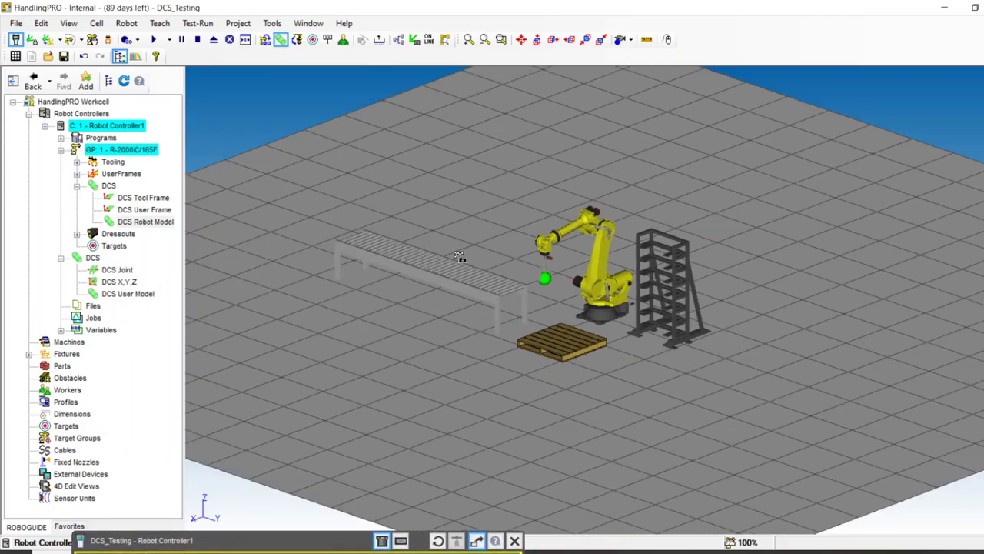
pyautogui.moveTo(459, 258); pyautogui.dragTo(492, 282, button='right')
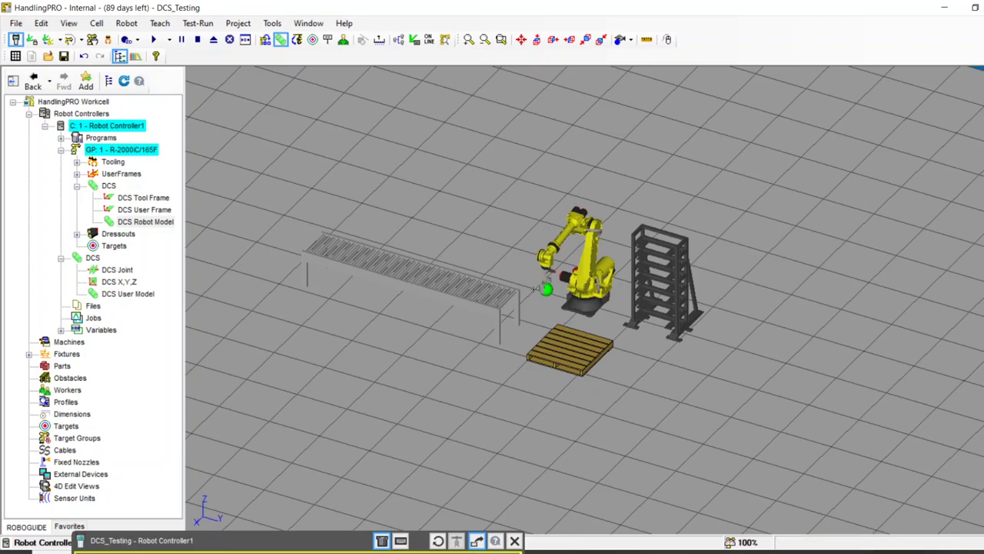
pyautogui.moveTo(535, 288); pyautogui.dragTo(517, 278, button='right')
pyautogui.scroll(3, 517, 281)
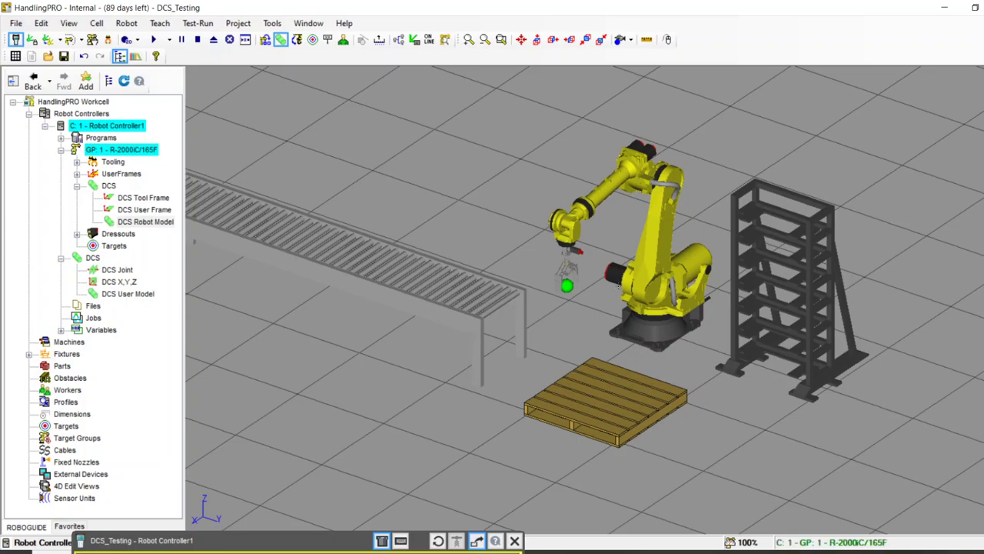
pyautogui.moveTo(507, 187)
pyautogui.mouseDown(button='right')
pyautogui.moveTo(576, 257)
pyautogui.moveTo(563, 229)
pyautogui.moveTo(509, 201)
pyautogui.mouseUp(button='right')
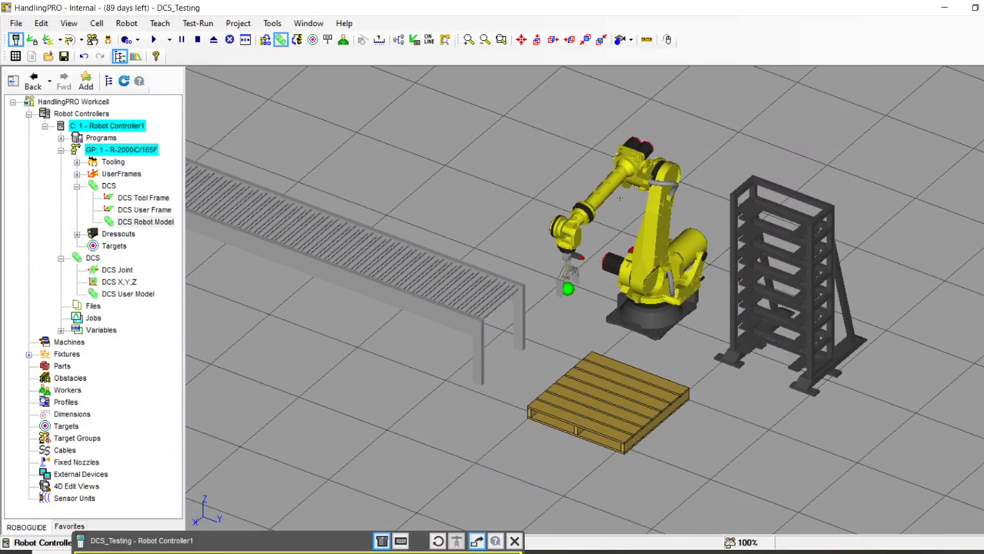
# Move the teach pendant down out of the way and fine-tune the cell view angle.
pyautogui.click(339, 541)
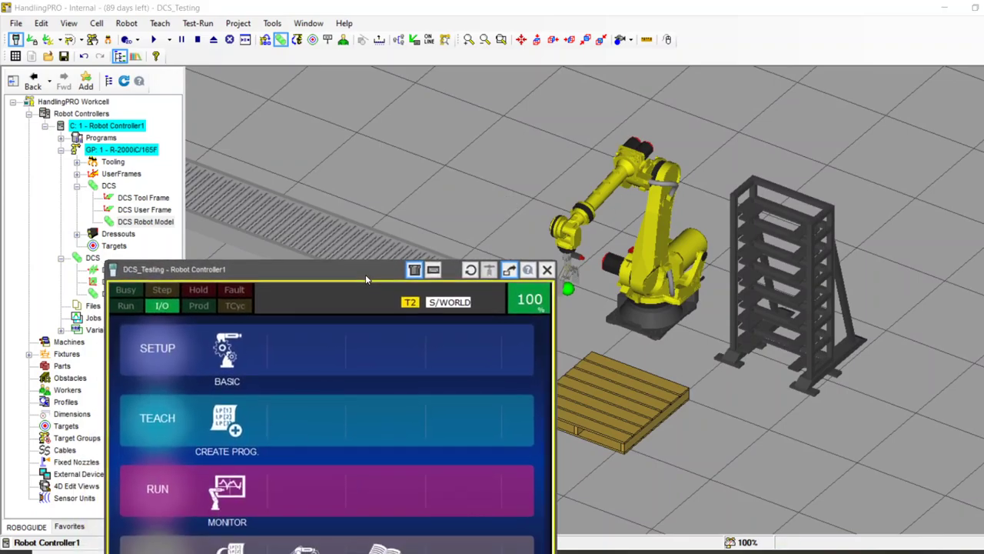
pyautogui.moveTo(364, 277); pyautogui.dragTo(354, 539)
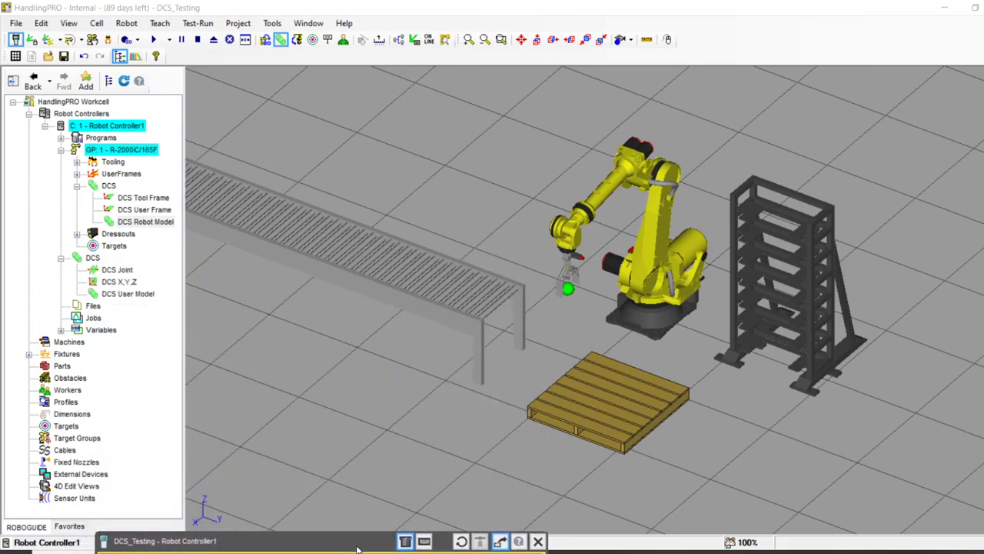
pyautogui.moveTo(513, 295); pyautogui.dragTo(497, 278, button='right')
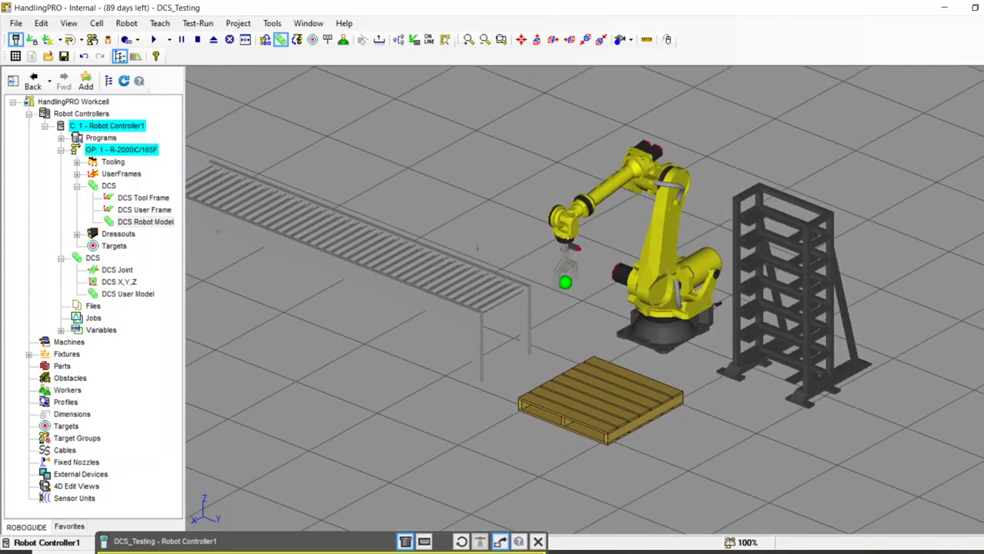
pyautogui.moveTo(477, 248); pyautogui.dragTo(474, 237, button='right')
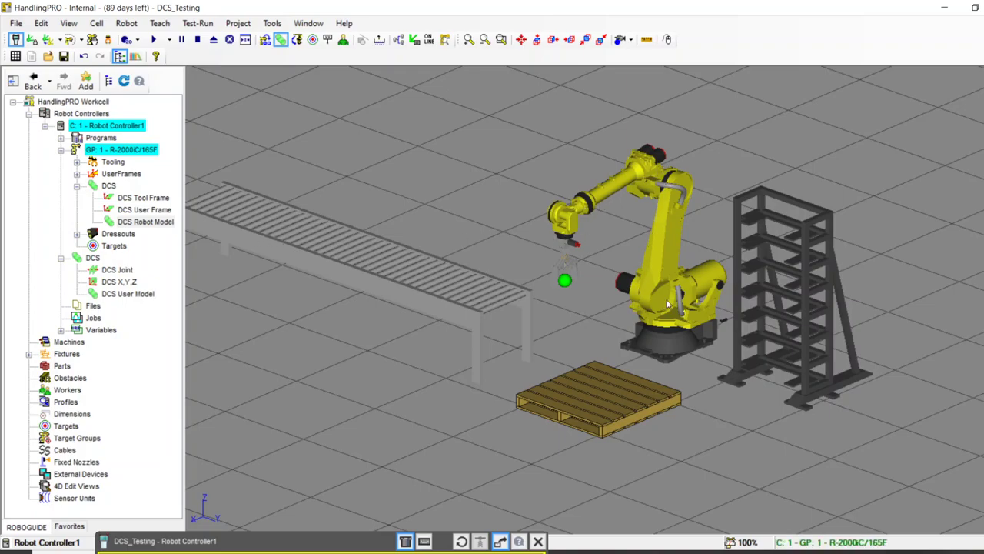
# Make DCS Robot Model RM1 visible so green safety shapes envelop the robot arm.
pyautogui.doubleClick(116, 223)
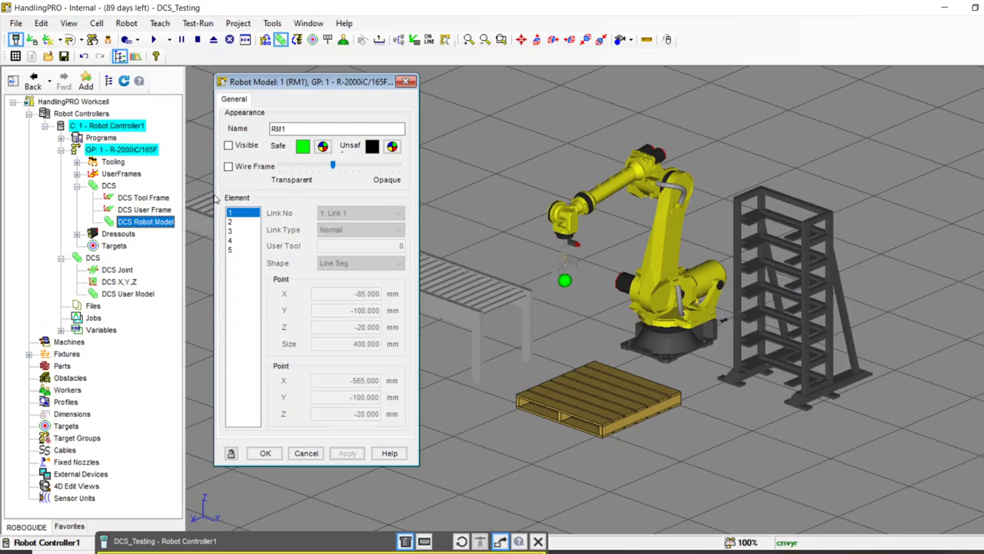
pyautogui.click(228, 145)
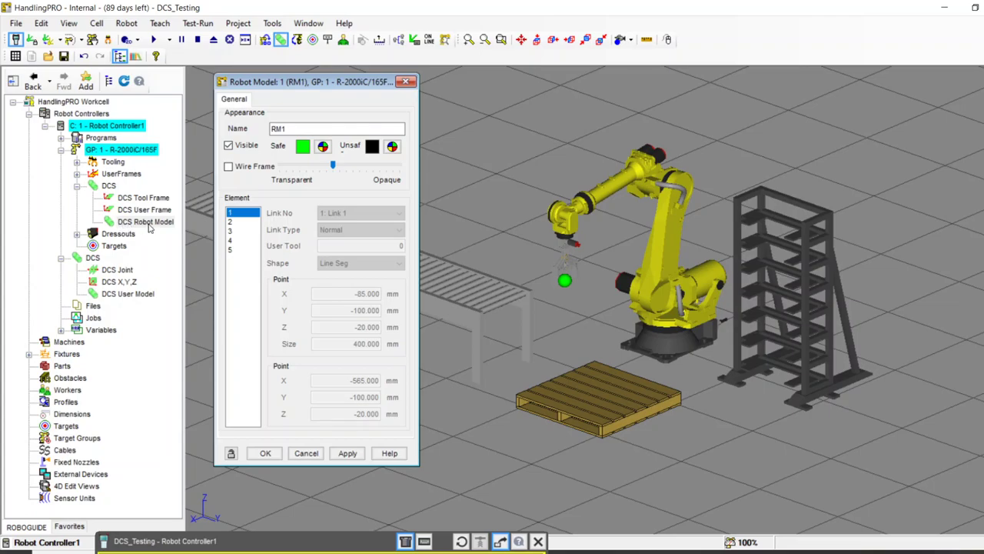
pyautogui.click(347, 454)
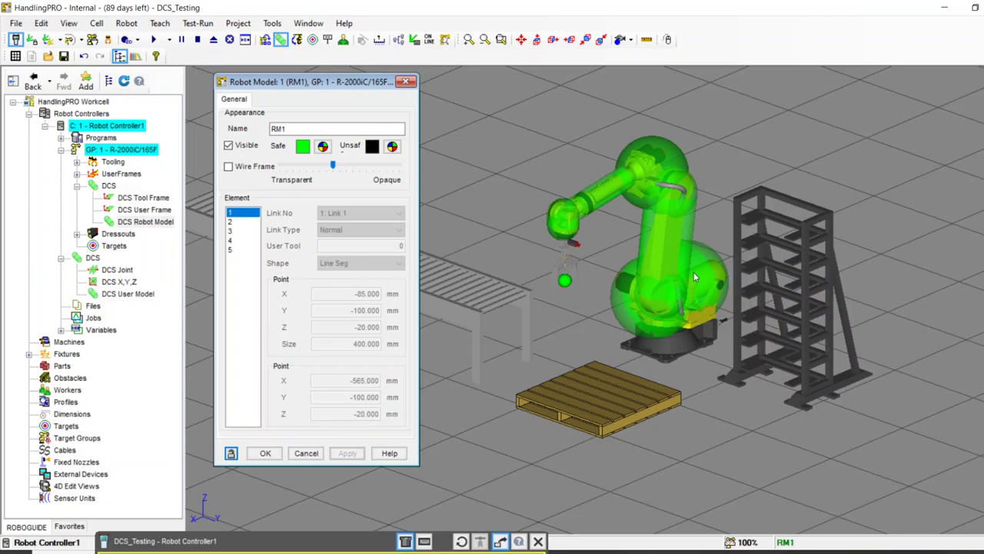
pyautogui.click(265, 454)
# Orbit and pan the view to a low side view centred on the robot's gripper.
pyautogui.moveTo(538, 230); pyautogui.dragTo(698, 230, button='right')
pyautogui.scroll(6, 644, 212)
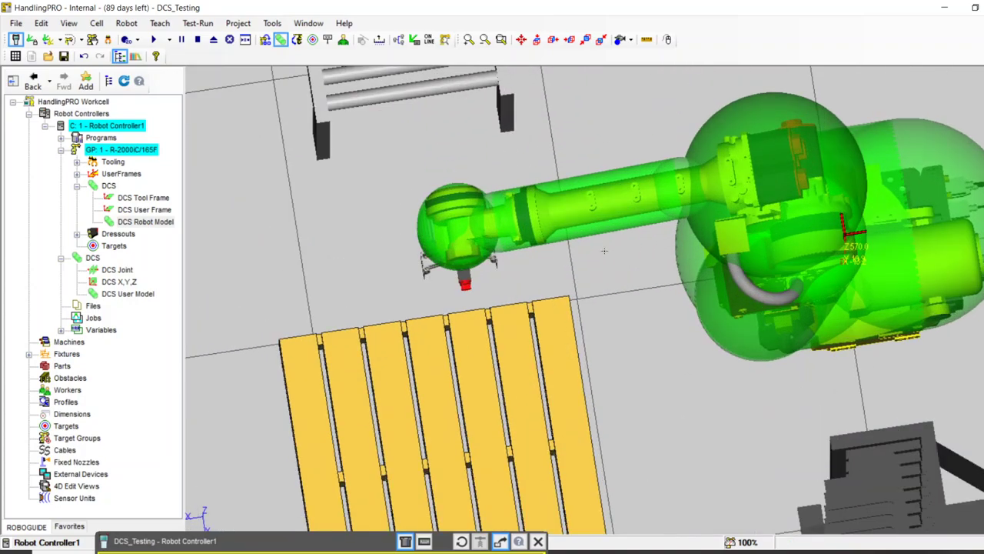
pyautogui.moveTo(607, 272); pyautogui.dragTo(625, 229, button='right')
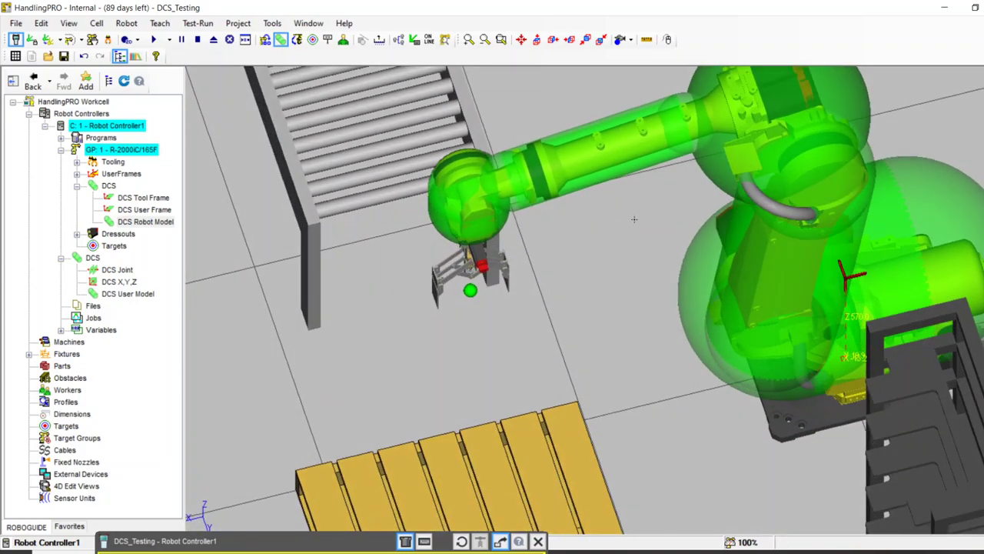
pyautogui.moveTo(613, 215); pyautogui.dragTo(471, 279, button='middle')
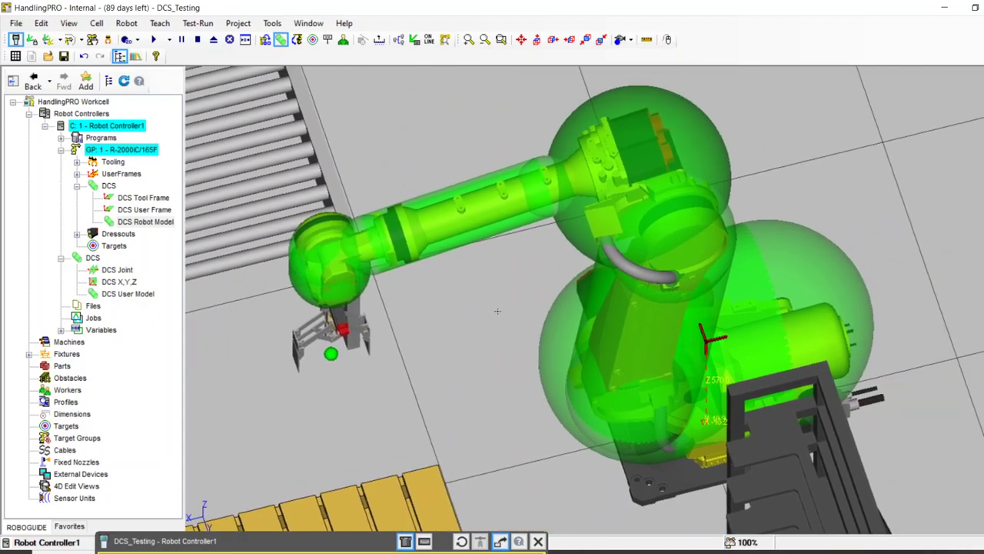
pyautogui.moveTo(498, 311); pyautogui.dragTo(476, 277, button='right')
# Jog the gripper along X from 1450.7 to 1717.7, then view the cell from higher up.
pyautogui.click(419, 315)
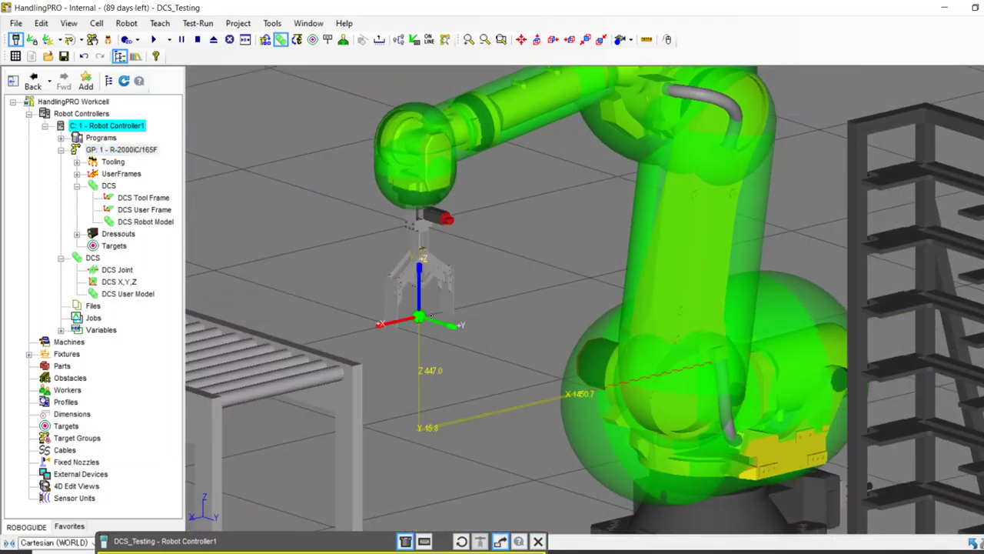
pyautogui.moveTo(397, 323); pyautogui.dragTo(344, 354)
pyautogui.scroll(-4, 346, 350)
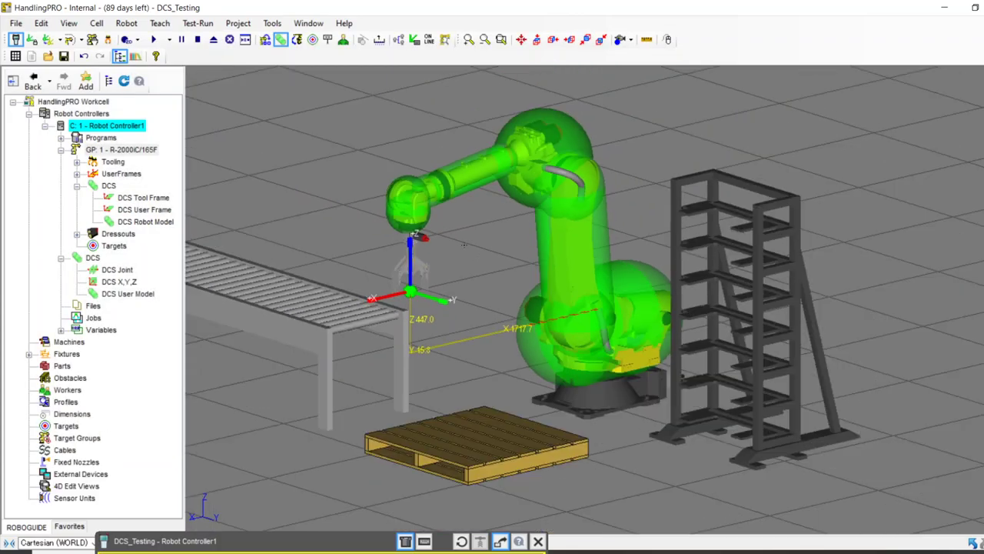
pyautogui.scroll(6, 603, 402)
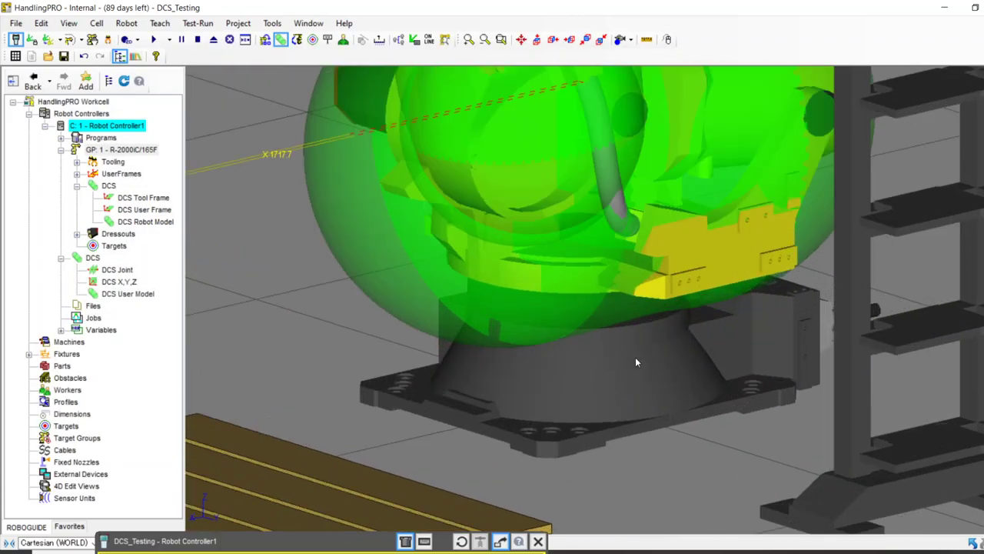
pyautogui.scroll(-5, 619, 376)
pyautogui.moveTo(587, 357); pyautogui.dragTo(618, 389, button='right')
pyautogui.scroll(5, 471, 86)
pyautogui.scroll(-1, 614, 231)
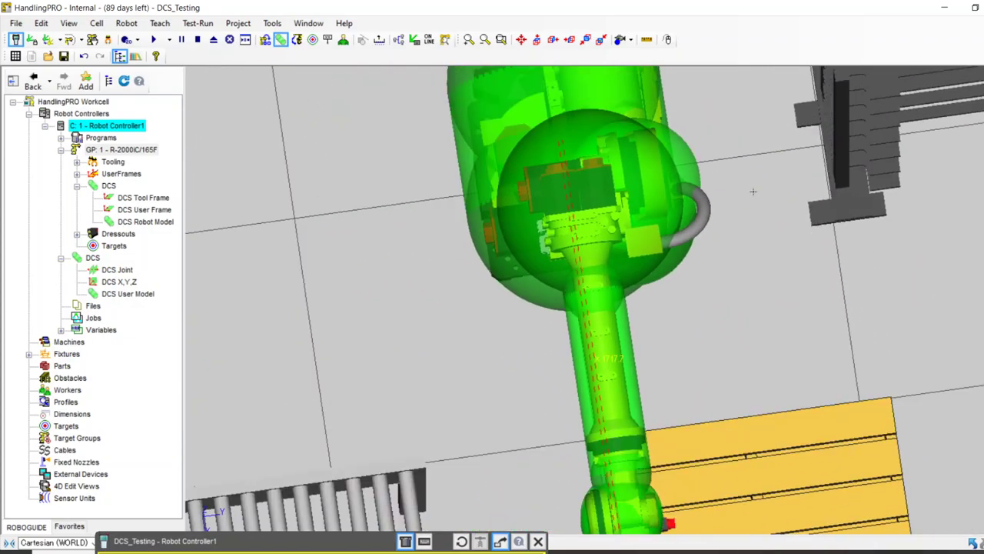
pyautogui.scroll(1, 642, 223)
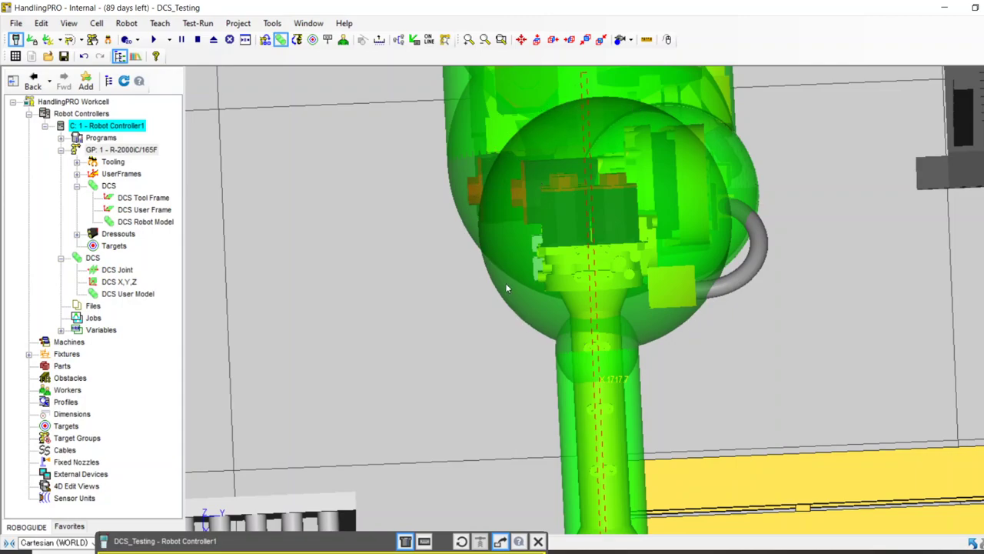
pyautogui.scroll(-5, 538, 316)
pyautogui.scroll(5, 589, 355)
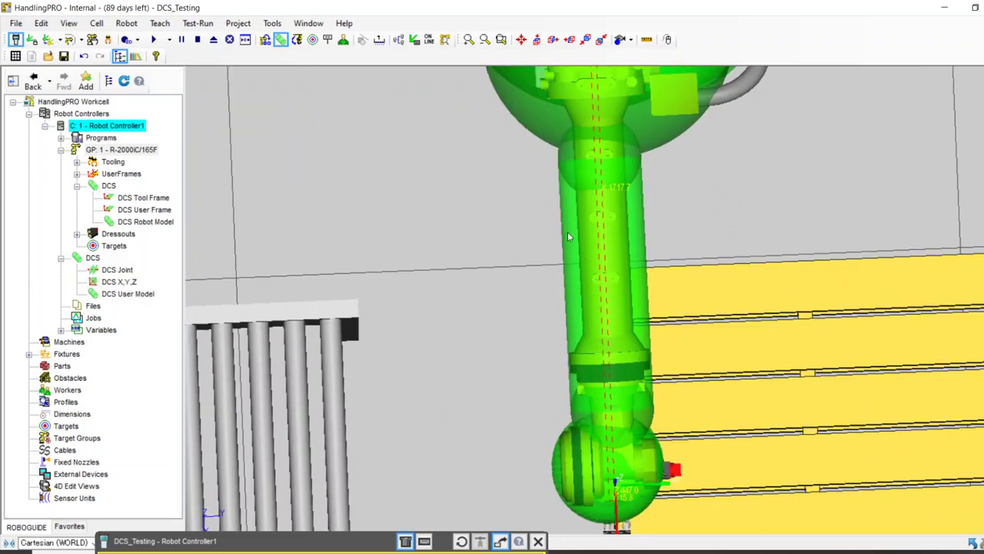
# Orbit and zoom in level with the gripper at X 1717.7, Y 15.8, Z 447.0.
pyautogui.scroll(-5, 560, 249)
pyautogui.moveTo(560, 248); pyautogui.dragTo(619, 243, button='right')
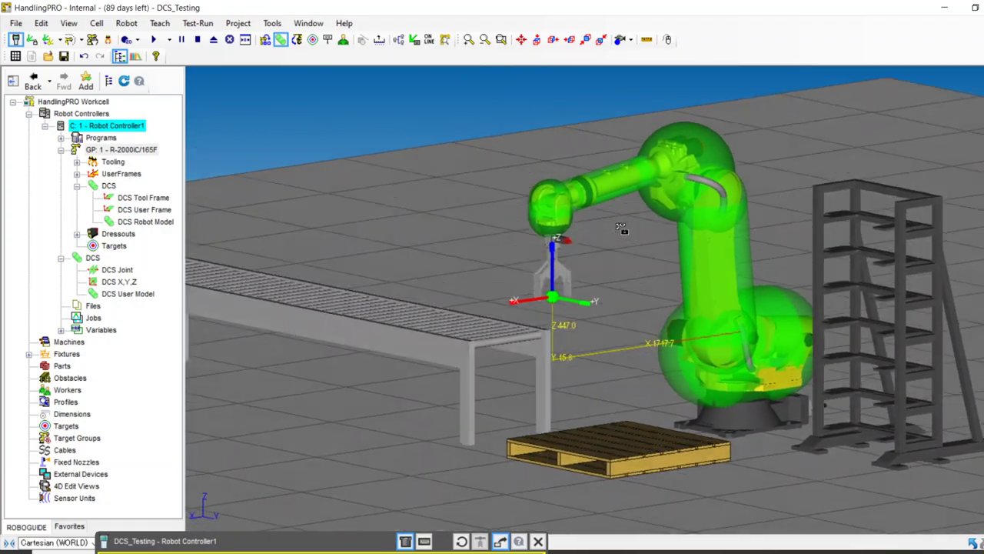
pyautogui.moveTo(624, 228); pyautogui.dragTo(573, 201, button='right')
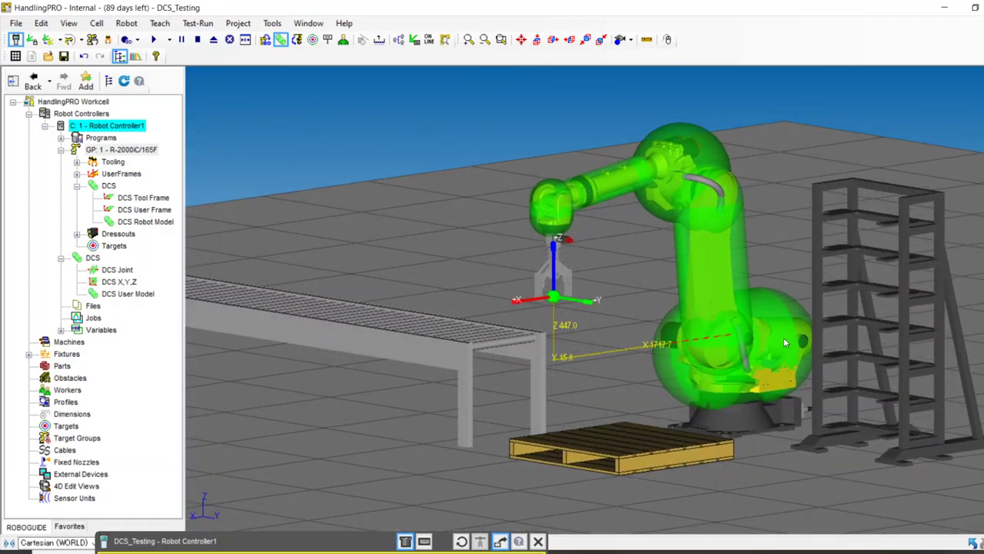
pyautogui.scroll(3, 715, 247)
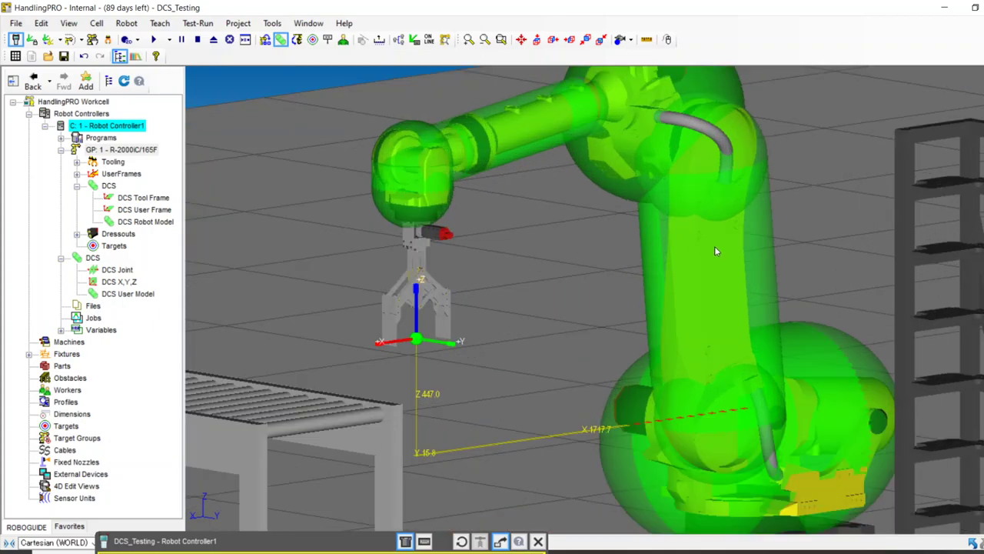
pyautogui.scroll(-2, 714, 251)
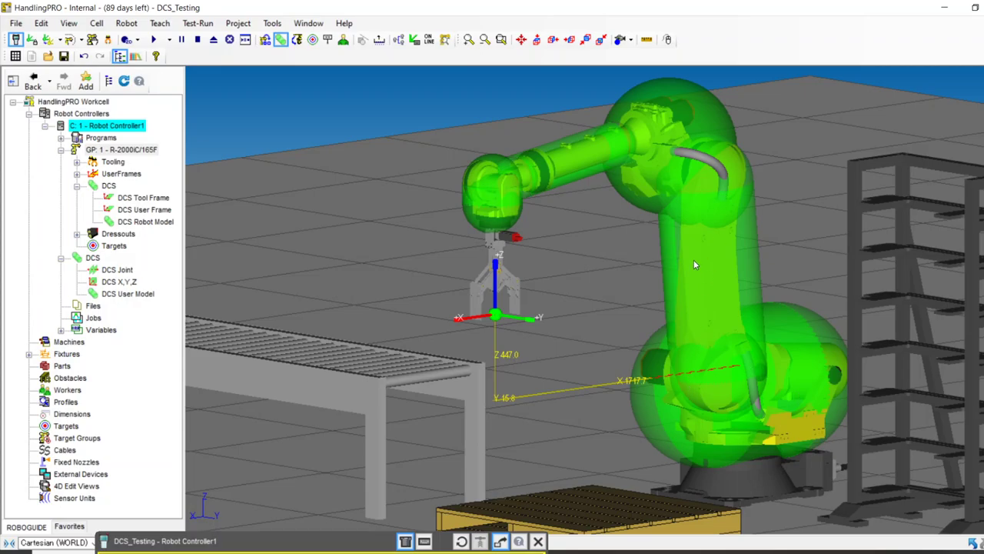
pyautogui.moveTo(539, 279)
pyautogui.mouseDown(button='right')
pyautogui.moveTo(584, 285)
pyautogui.moveTo(538, 290)
pyautogui.mouseUp(button='right')
pyautogui.scroll(5, 538, 290)
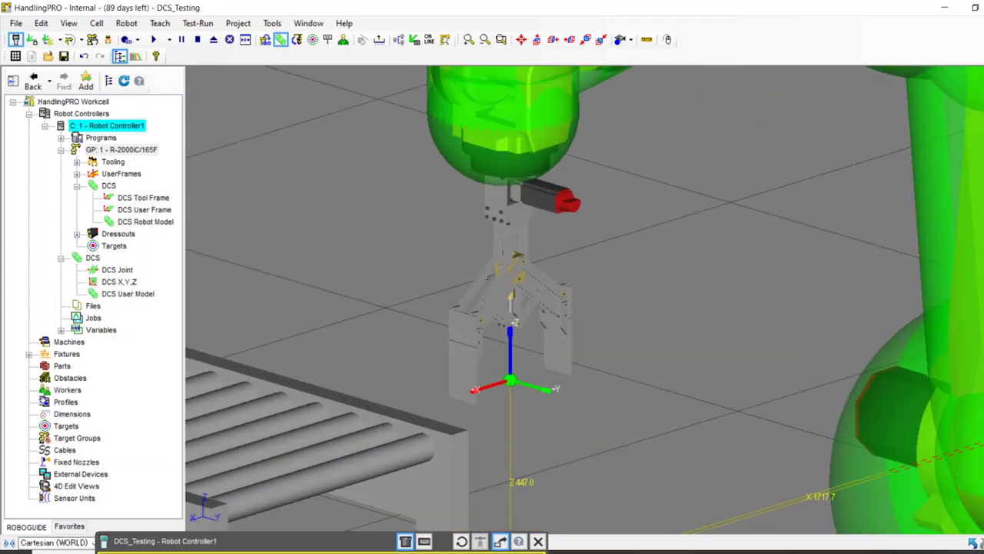
pyautogui.scroll(-3, 619, 290)
pyautogui.moveTo(619, 289); pyautogui.dragTo(510, 253, button='right')
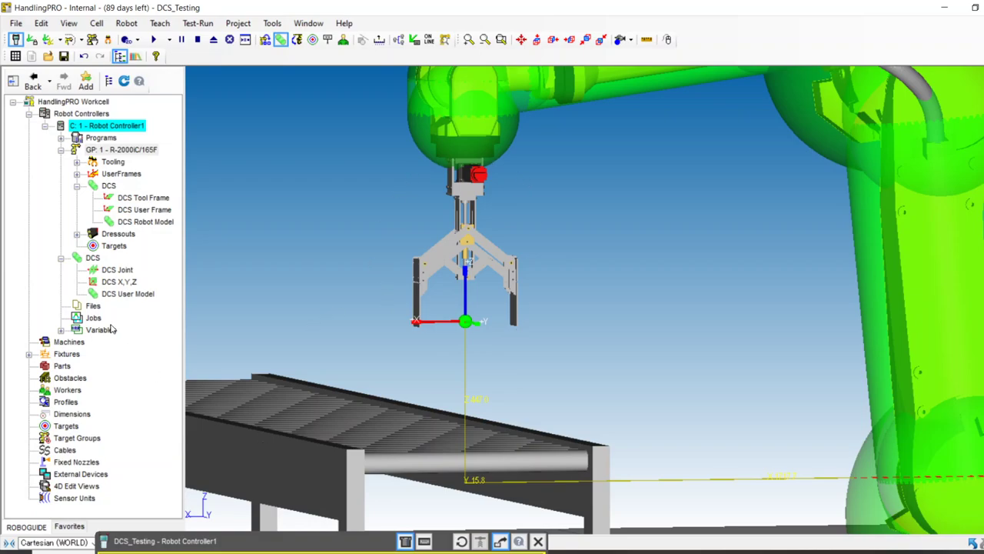
# Select the DCS User Model, Robot Model, Joint and X,Y,Z entries in turn, zooming out to the whole cell.
pyautogui.click(110, 296)
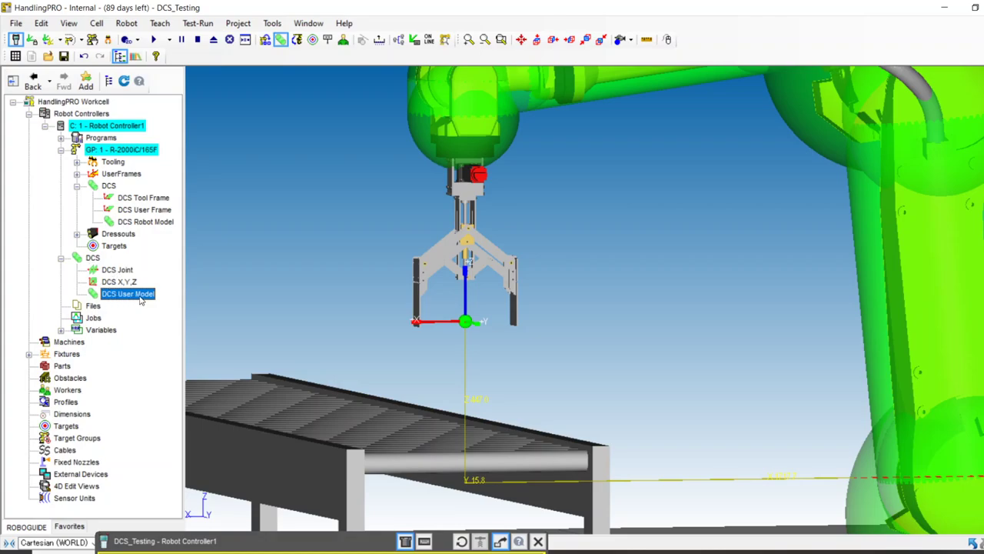
pyautogui.click(140, 222)
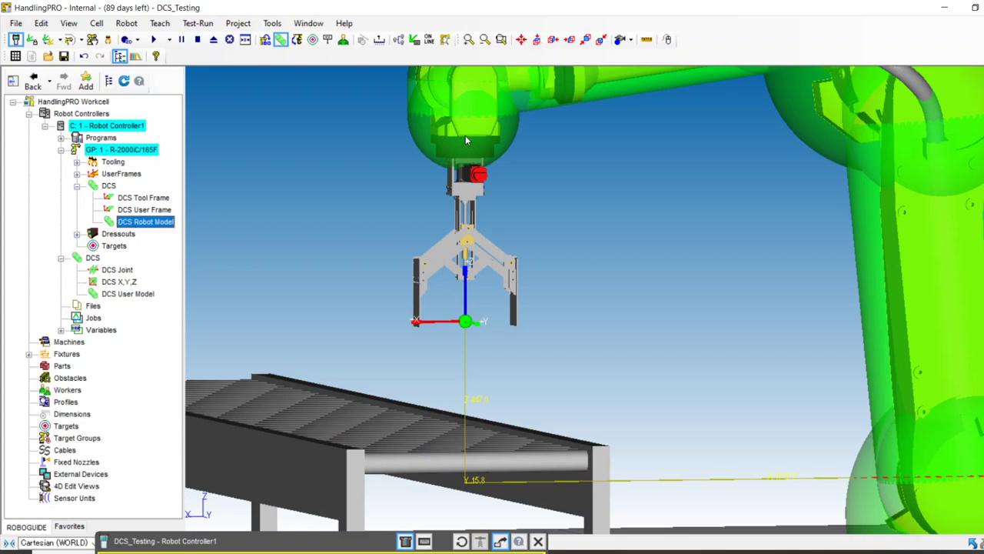
pyautogui.click(114, 294)
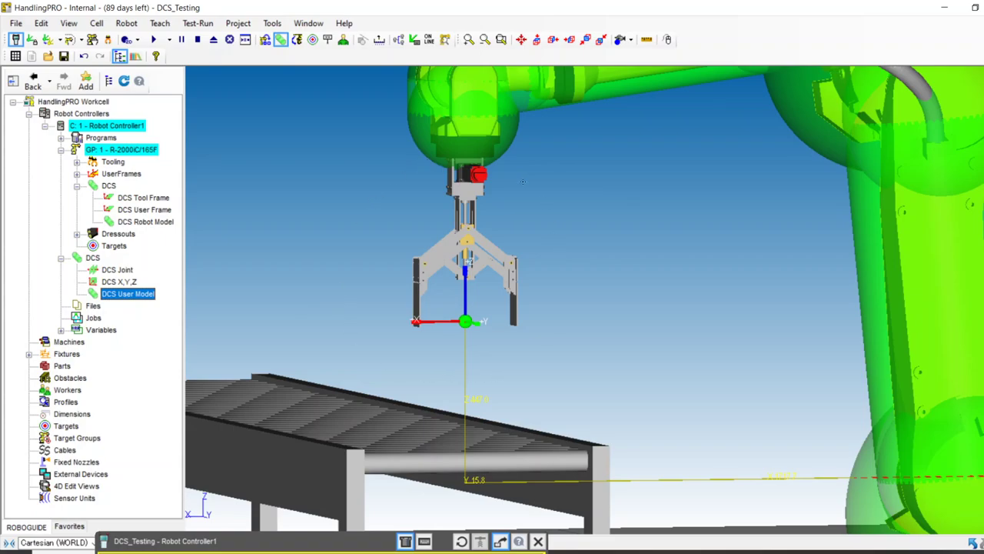
pyautogui.scroll(-5, 480, 226)
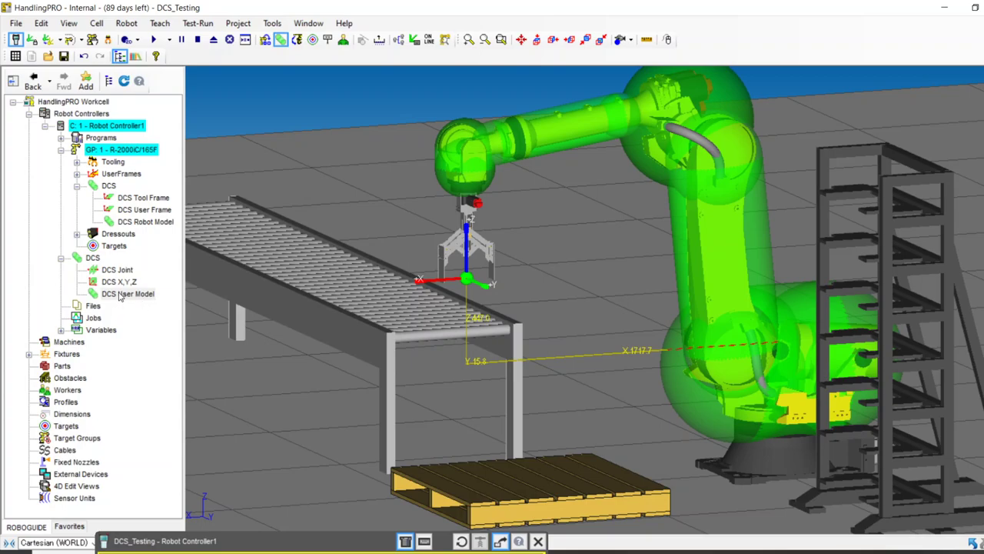
pyautogui.click(119, 283)
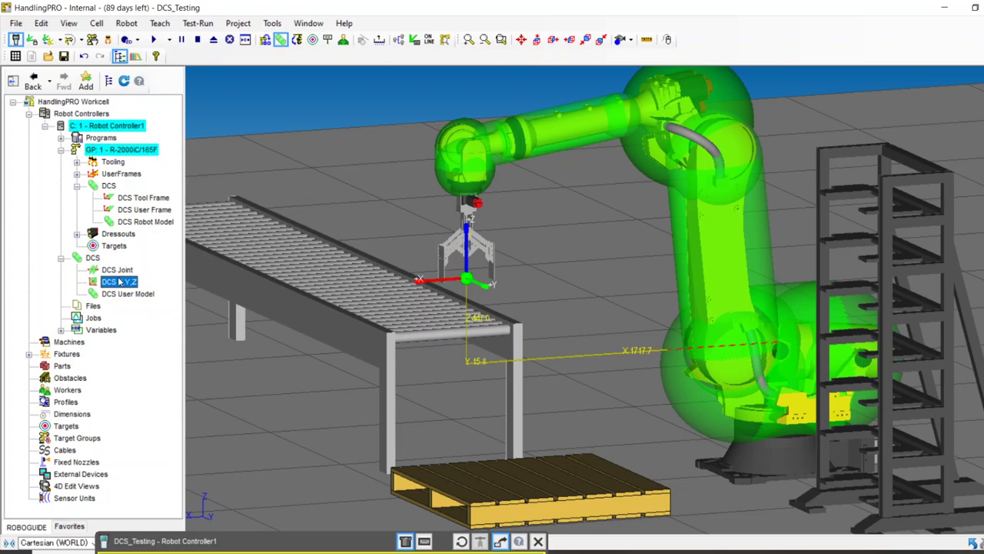
pyautogui.click(116, 271)
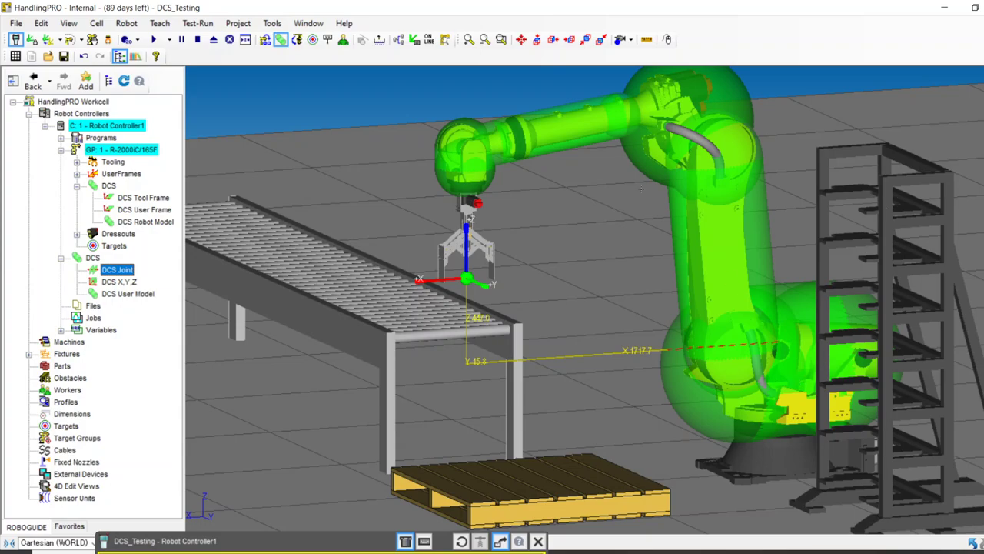
pyautogui.click(133, 283)
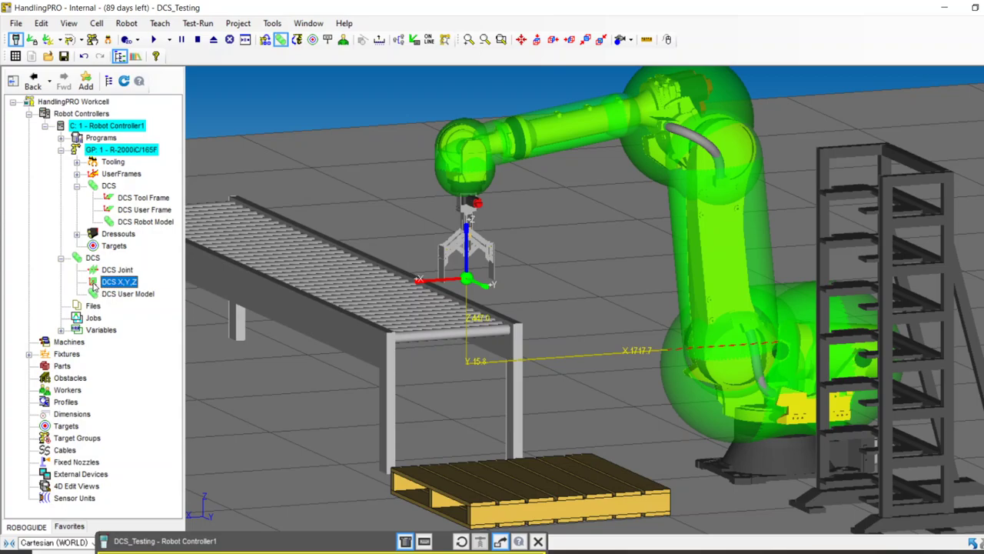
# Open the CPC1 DCS X,Y,Z position-check zone settings and shift the dialog left.
pyautogui.doubleClick(93, 285)
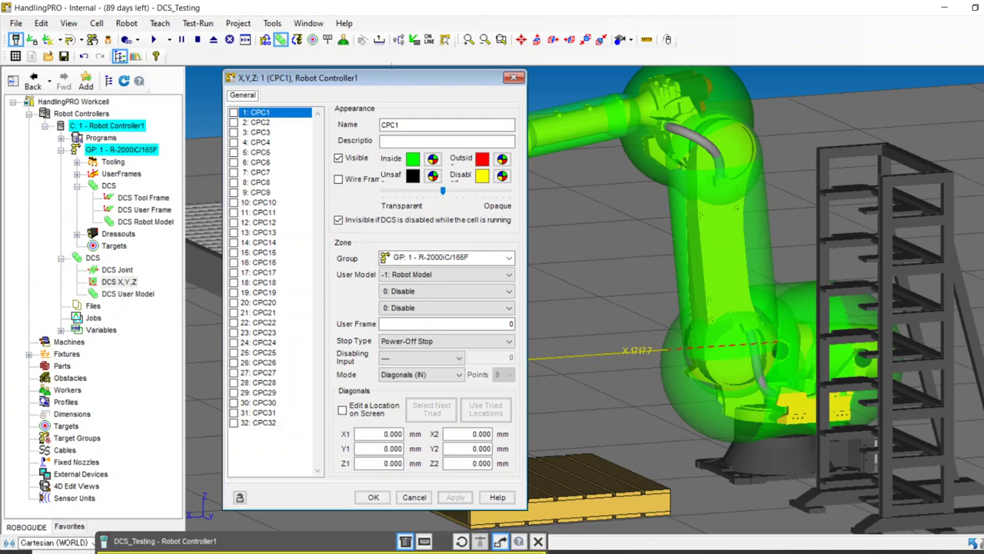
pyautogui.moveTo(396, 79); pyautogui.dragTo(328, 85)
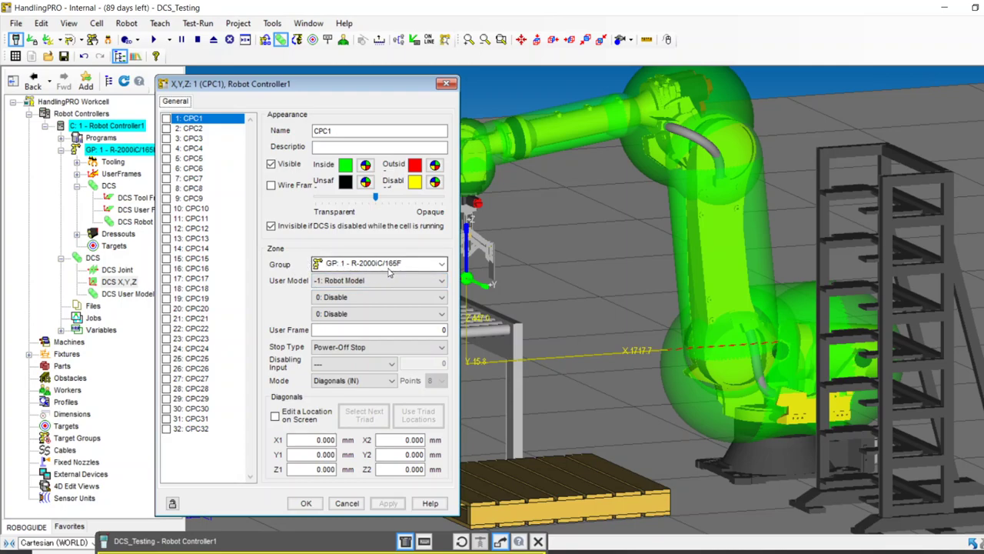
# Set CPC1 to group GP: 1 with user model 1: UM1, third slot 0: Disable, and apply.
pyautogui.click(440, 264)
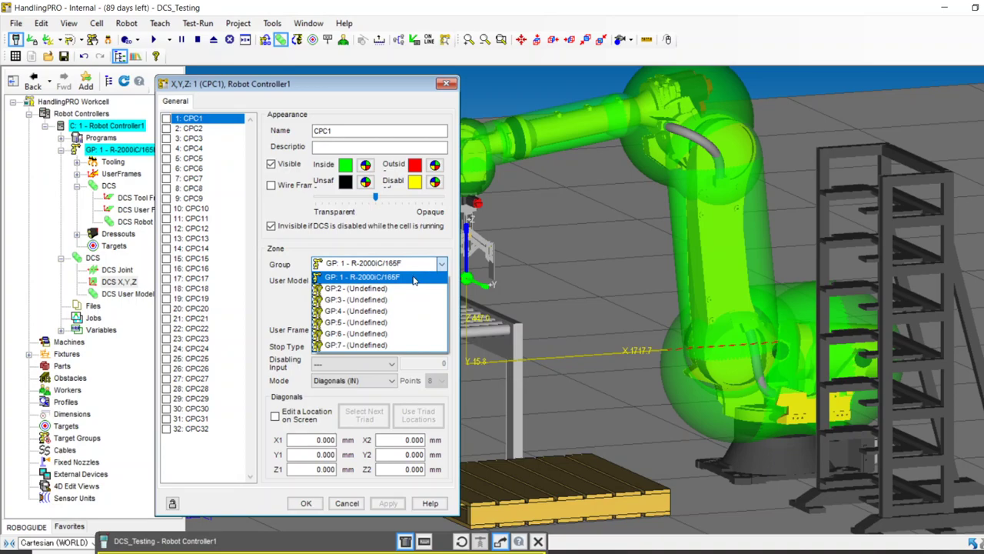
pyautogui.click(413, 278)
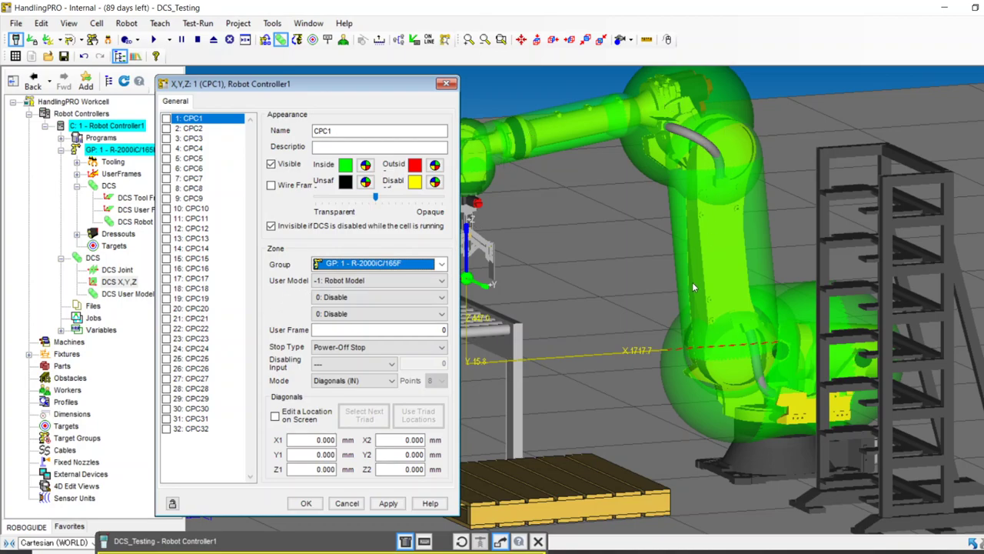
pyautogui.moveTo(693, 285); pyautogui.dragTo(646, 293, button='right')
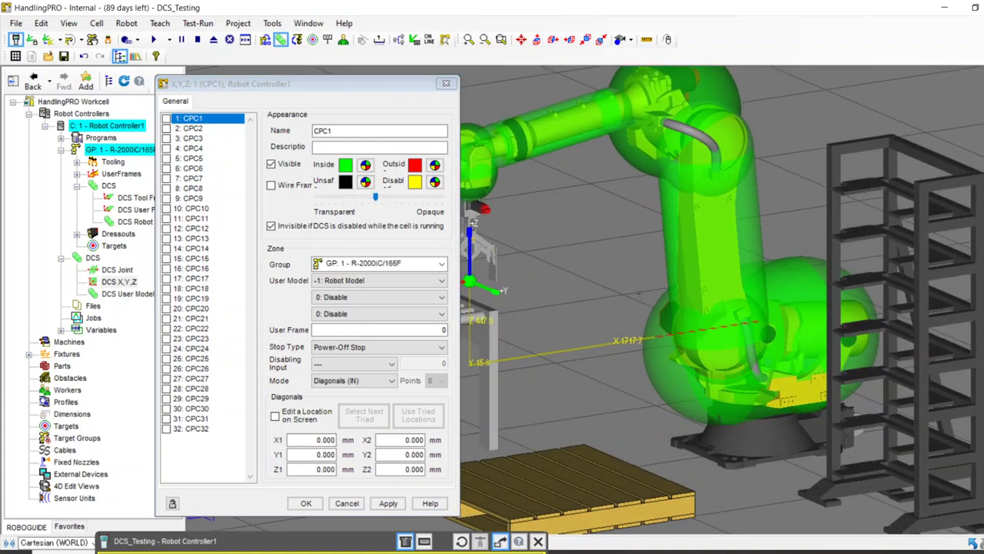
pyautogui.click(330, 298)
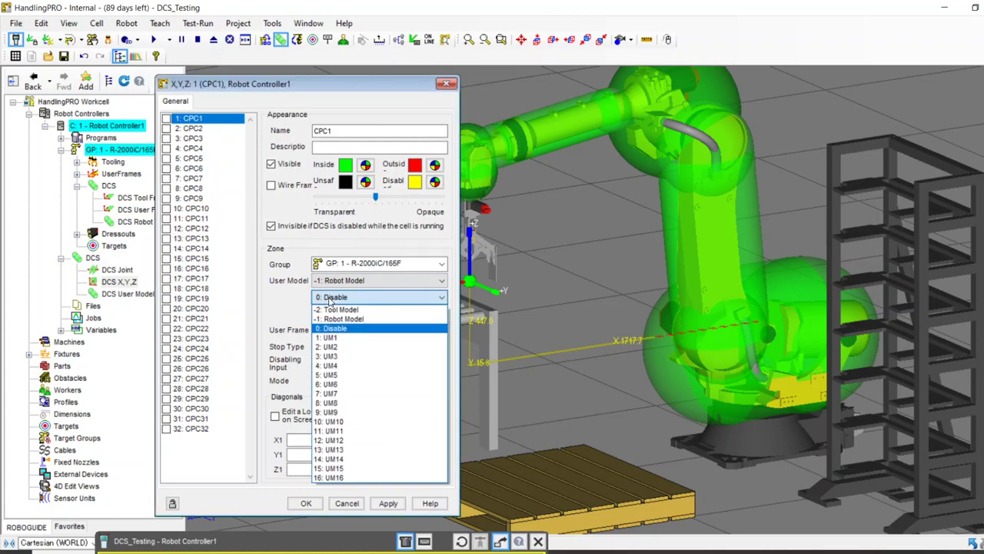
pyautogui.click(332, 338)
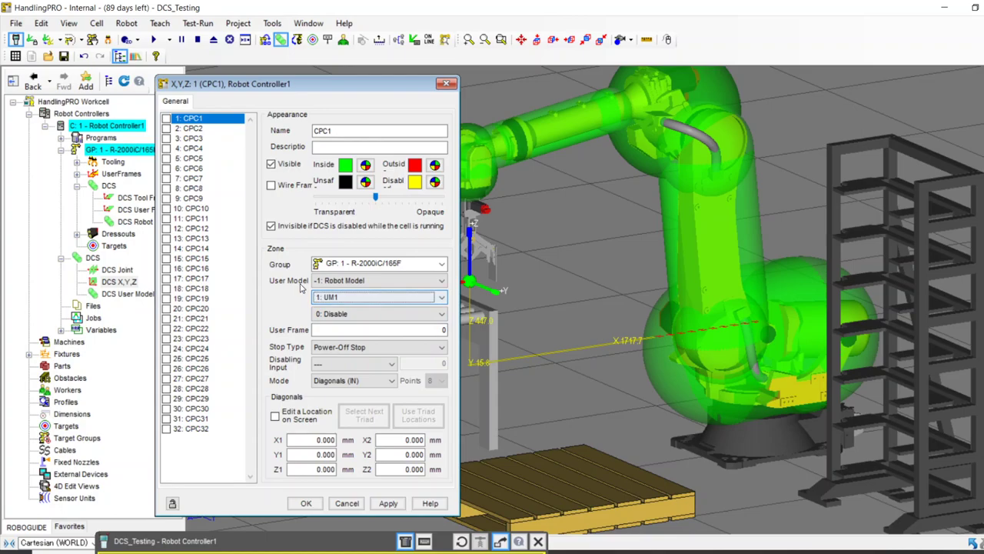
pyautogui.click(335, 313)
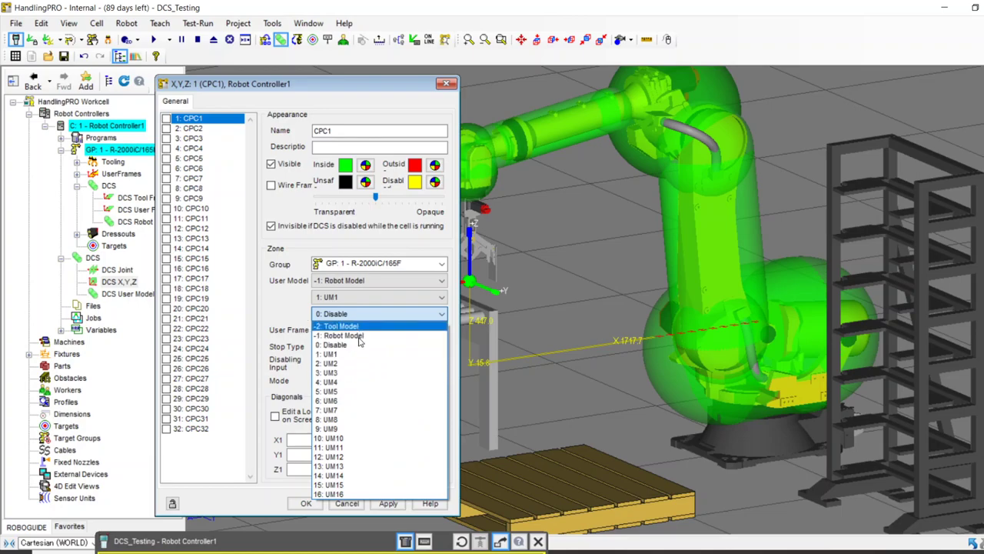
pyautogui.click(351, 347)
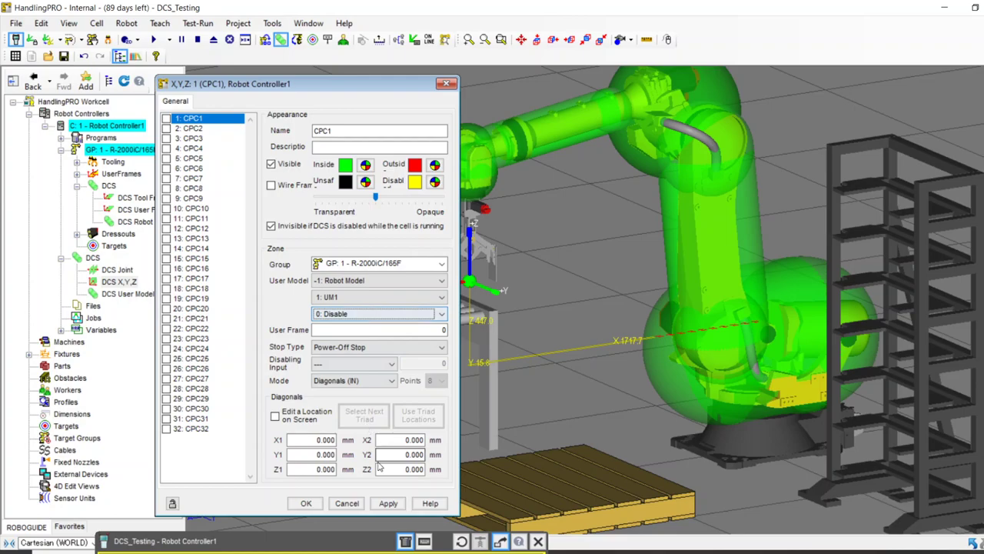
pyautogui.click(382, 504)
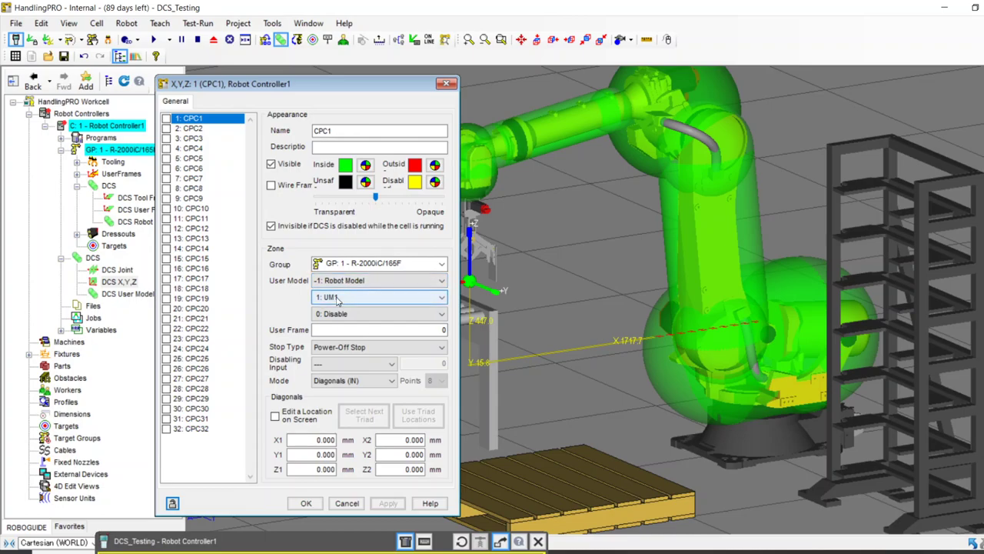
# Open user model UM1, reposition its dialog, and apply the description 'Gripper'.
pyautogui.click(125, 297)
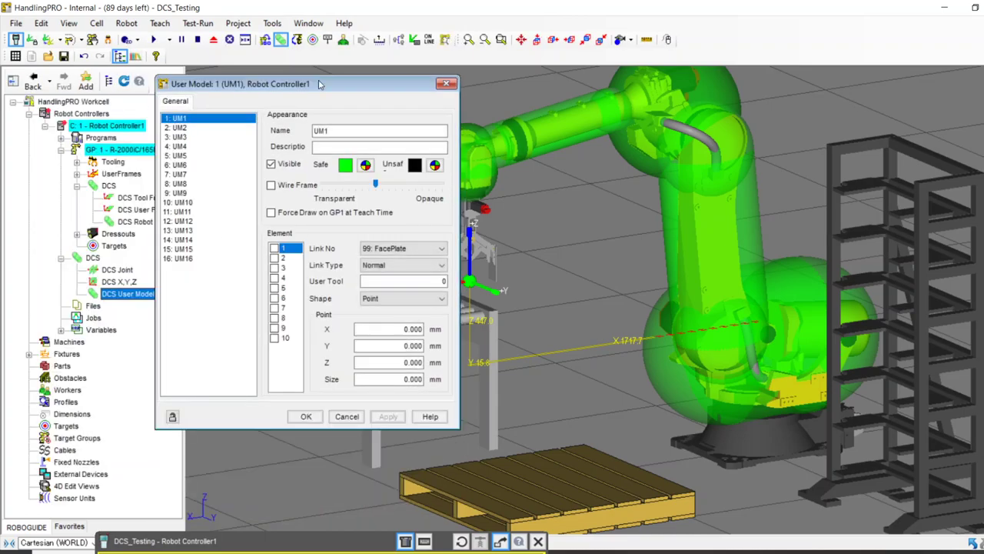
pyautogui.moveTo(319, 81); pyautogui.dragTo(265, 117)
pyautogui.moveTo(556, 181); pyautogui.dragTo(612, 228)
pyautogui.moveTo(315, 112); pyautogui.dragTo(413, 93)
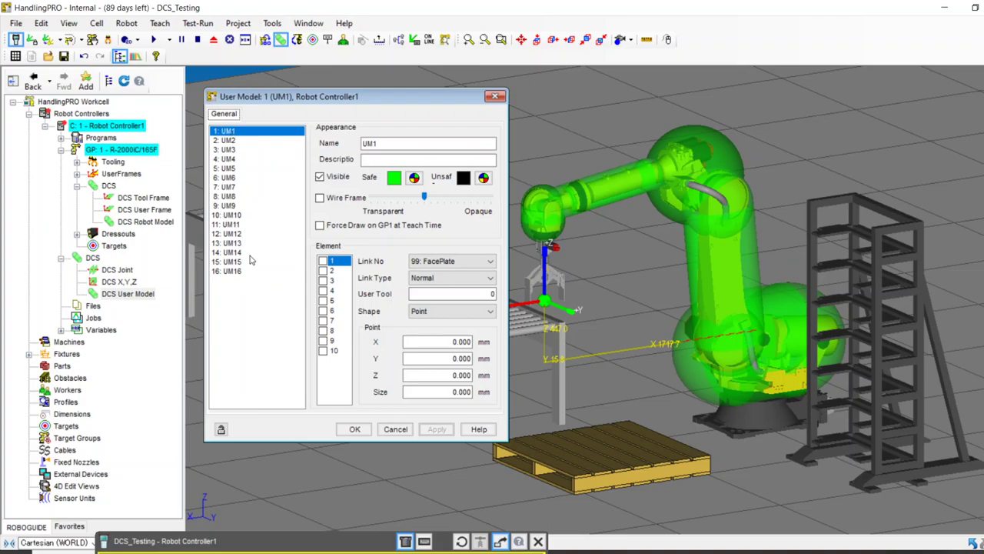
pyautogui.moveTo(327, 101); pyautogui.dragTo(320, 105)
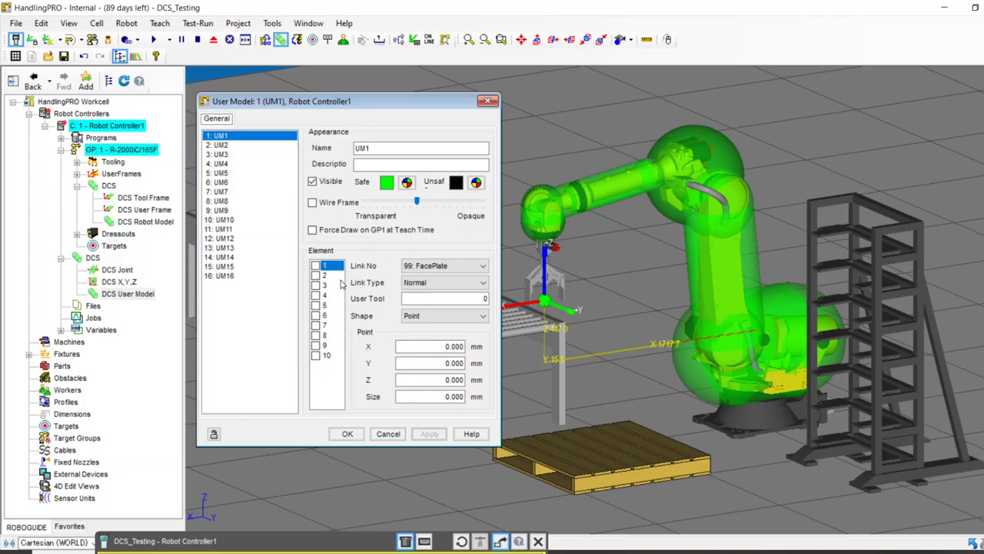
pyautogui.click(381, 166)
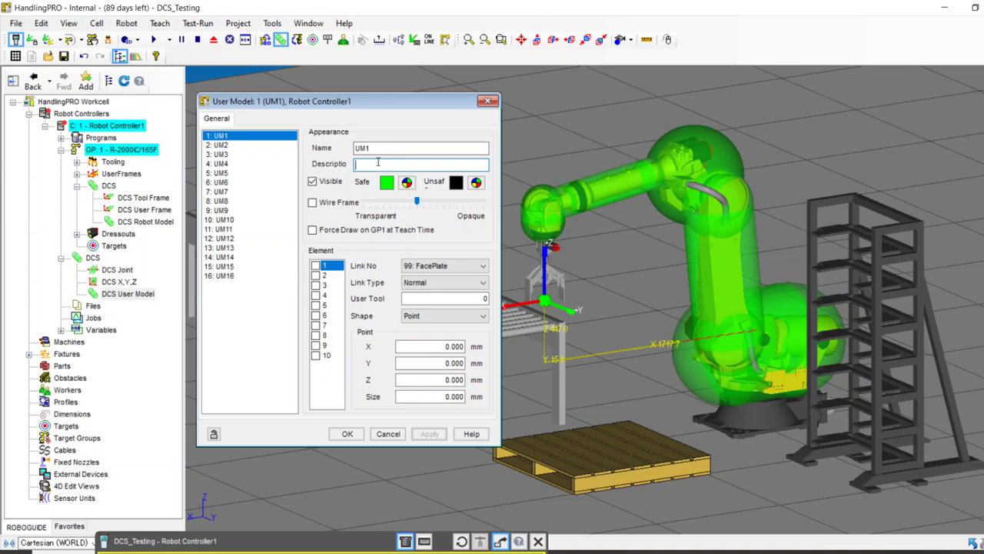
pyautogui.write('Gripper')
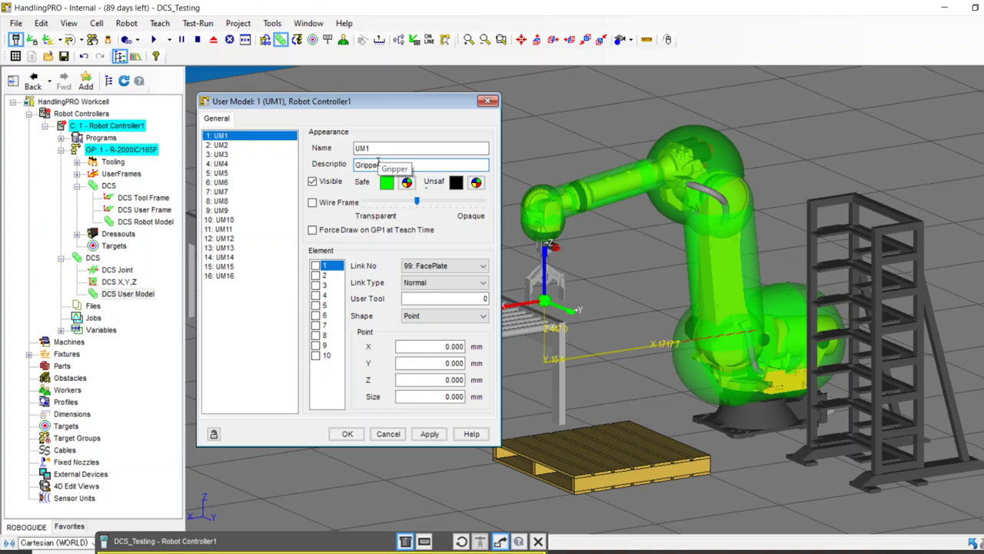
pyautogui.click(430, 434)
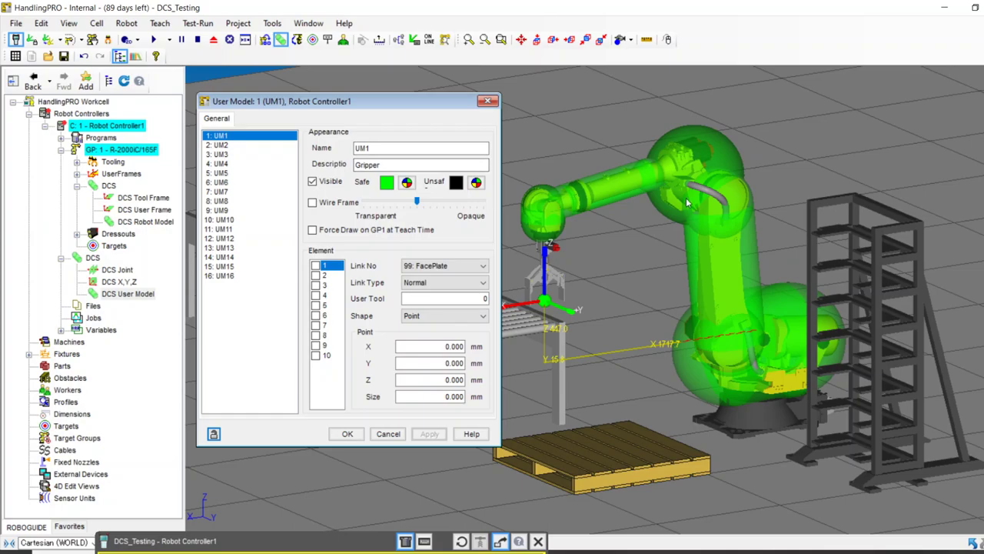
pyautogui.scroll(6, 775, 351)
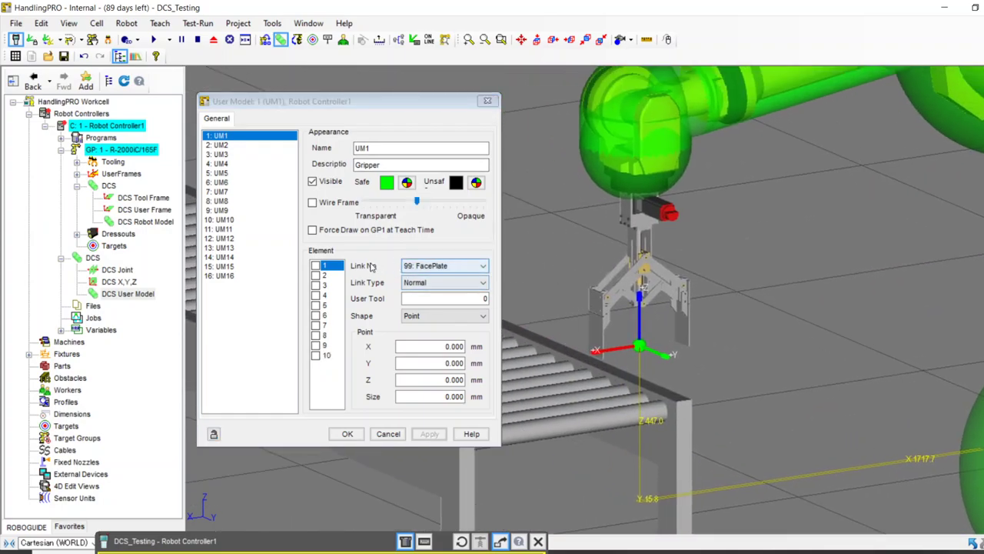
# Enable element 1 of user model UM1 and attach it to 3: Link 3.
pyautogui.click(315, 266)
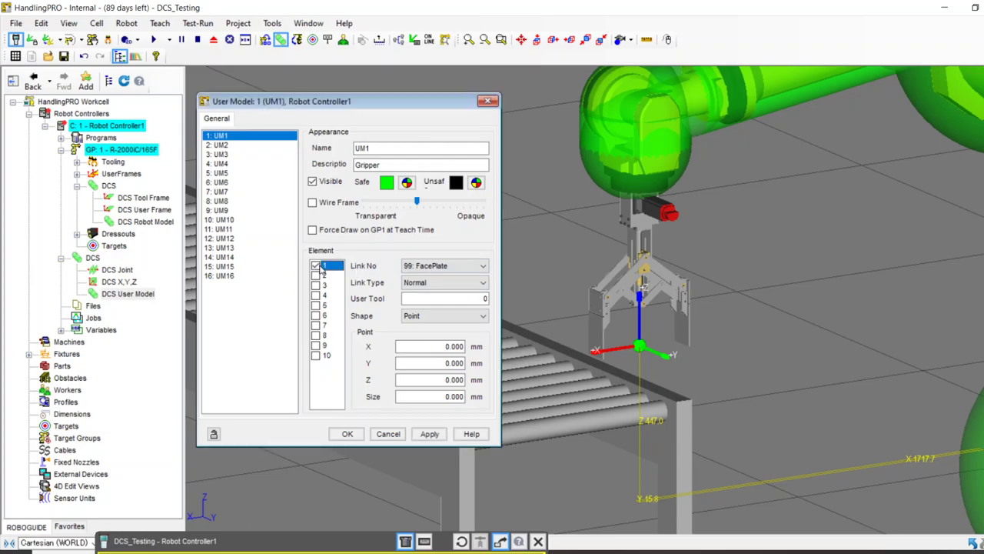
pyautogui.click(429, 434)
pyautogui.click(434, 266)
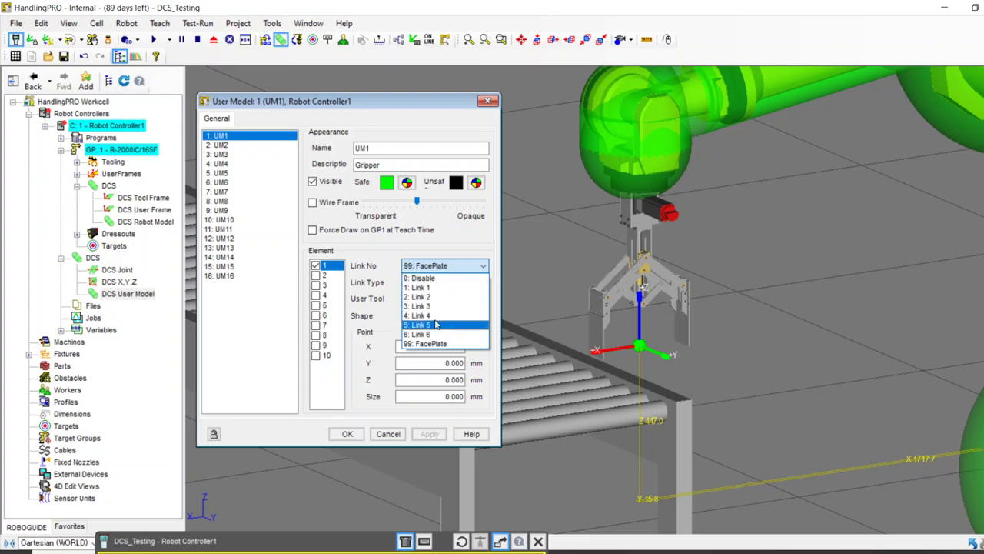
pyautogui.click(438, 306)
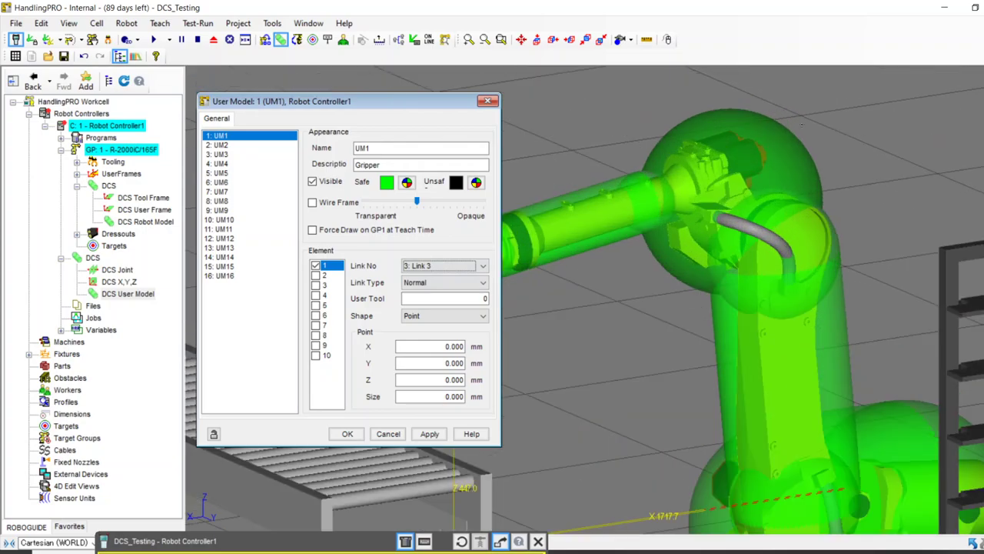
# Re-attach element 1 to 99: FacePlate instead of Link 3.
pyautogui.scroll(3, 696, 153)
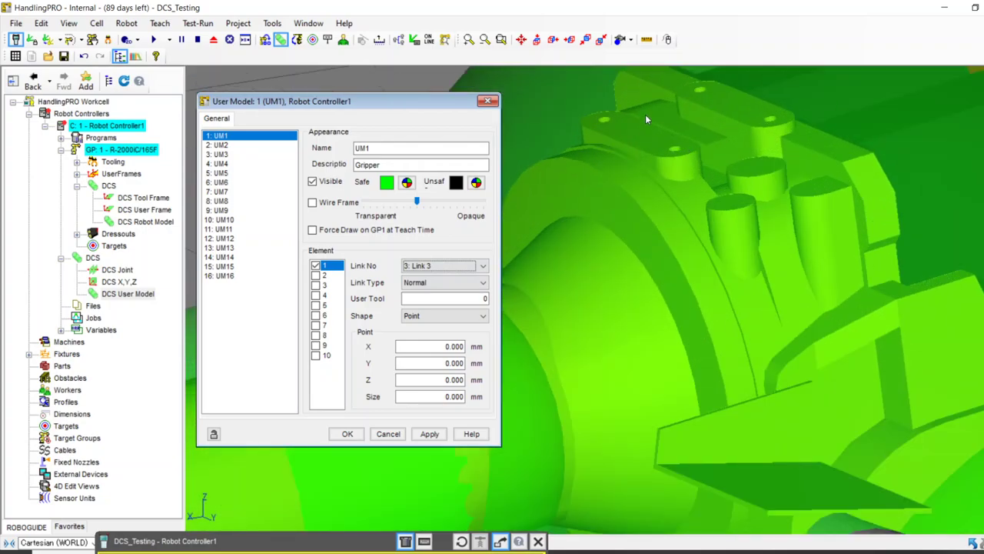
pyautogui.scroll(-1, 702, 126)
pyautogui.scroll(-3, 702, 131)
pyautogui.scroll(3, 698, 261)
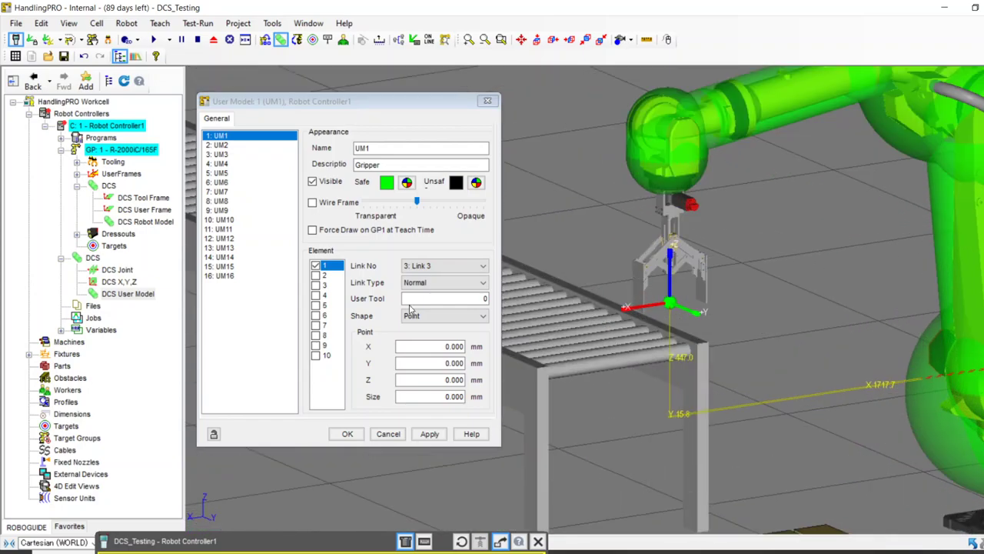
pyautogui.click(433, 267)
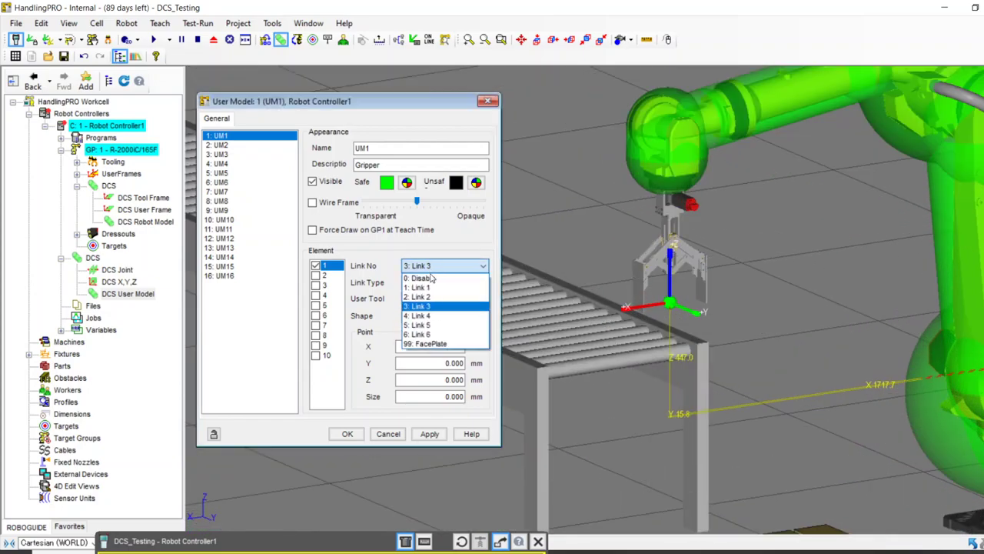
pyautogui.click(428, 344)
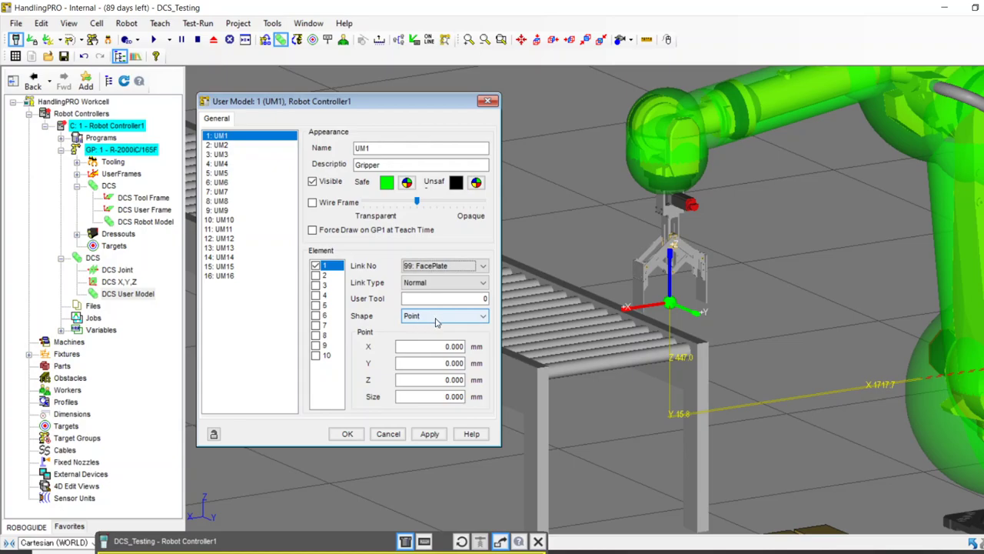
# Keep element 1 a Point with size 300 mm and Z offset 200 mm, then reopen DCS X,Y,Z.
pyautogui.click(419, 317)
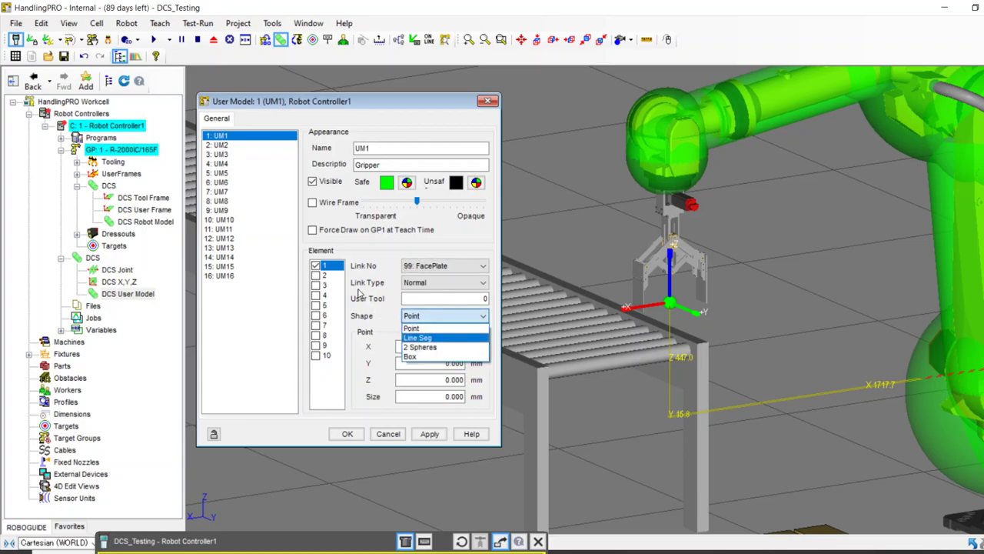
pyautogui.click(423, 328)
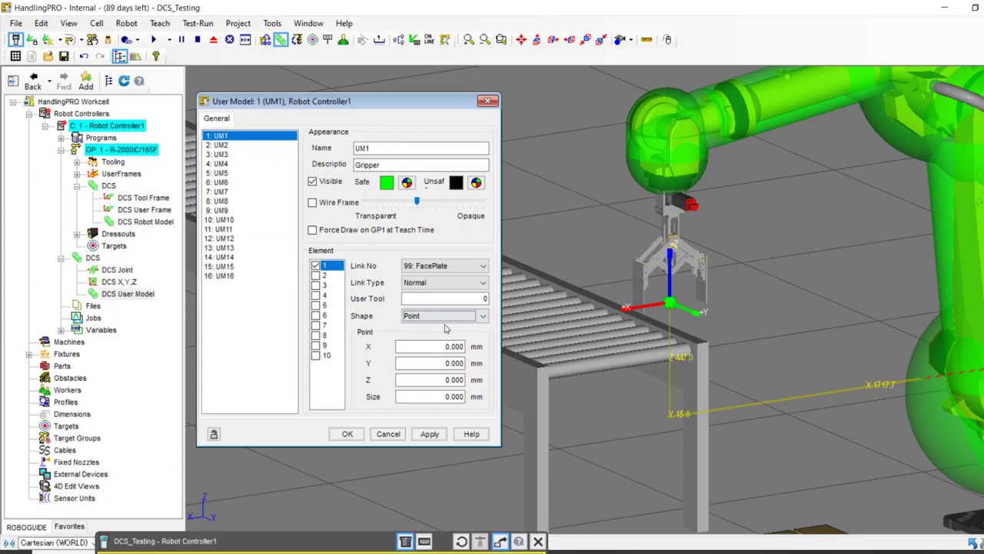
pyautogui.press('Tab')
pyautogui.press('Tab')
pyautogui.press('Tab')
pyautogui.press('Tab')
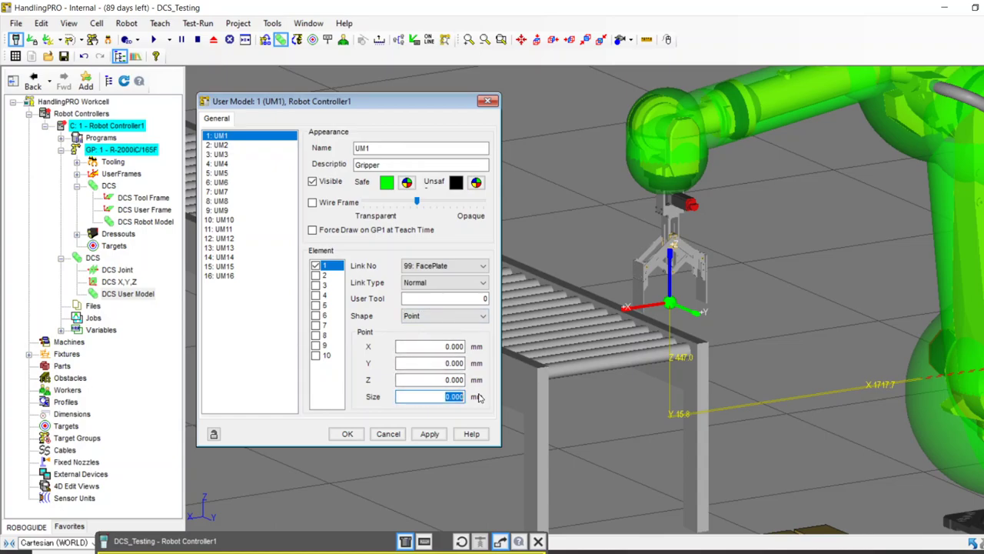
pyautogui.write('300')
pyautogui.click(432, 434)
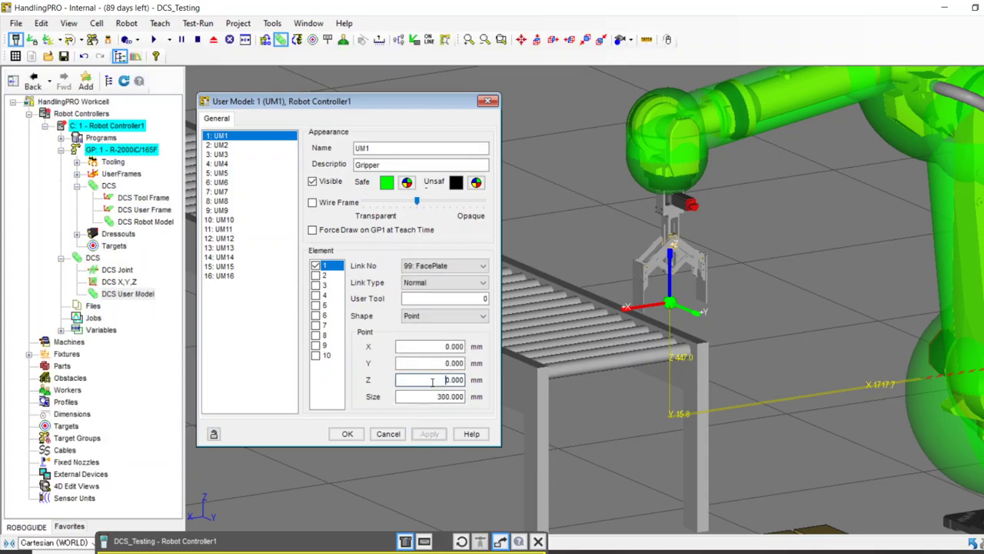
pyautogui.moveTo(437, 380); pyautogui.dragTo(476, 380)
pyautogui.write('200')
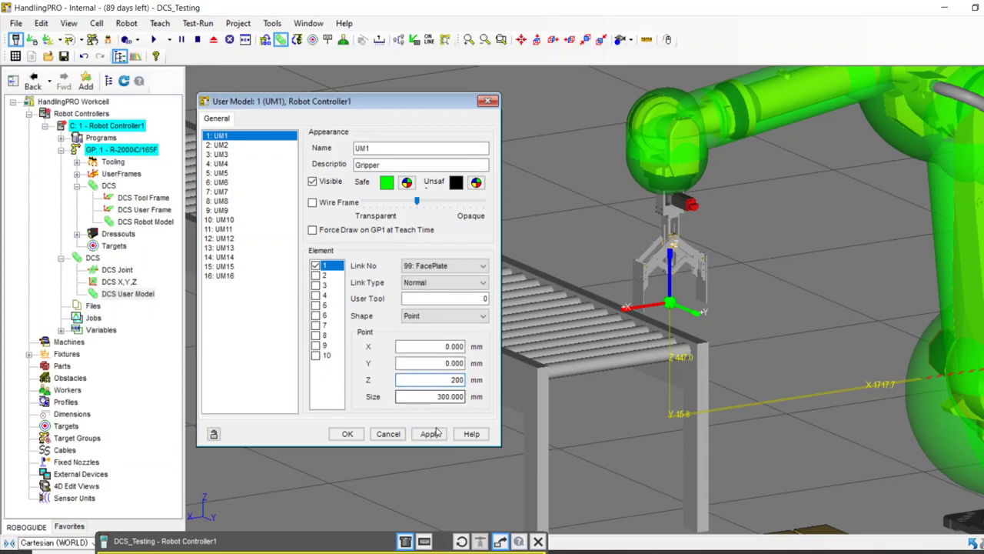
pyautogui.click(430, 434)
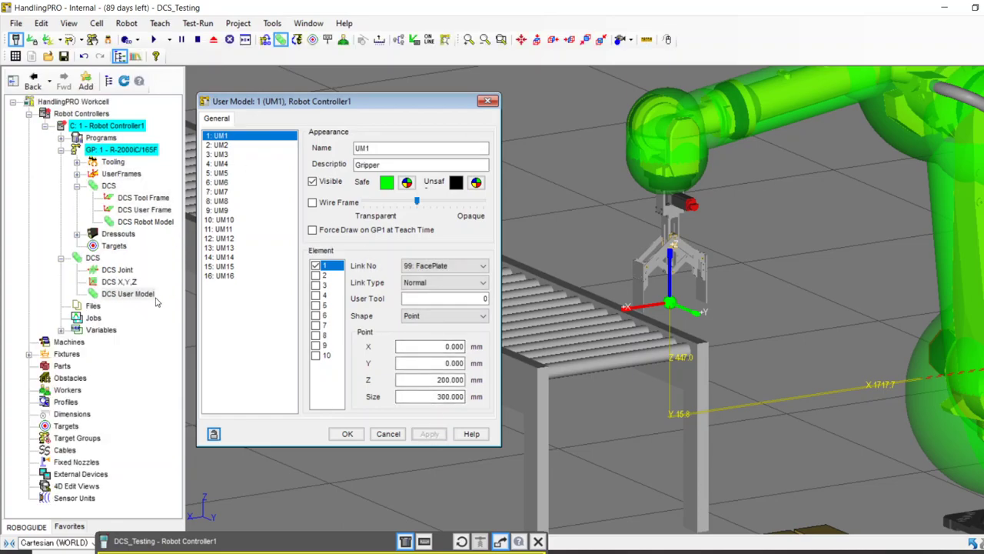
pyautogui.doubleClick(119, 282)
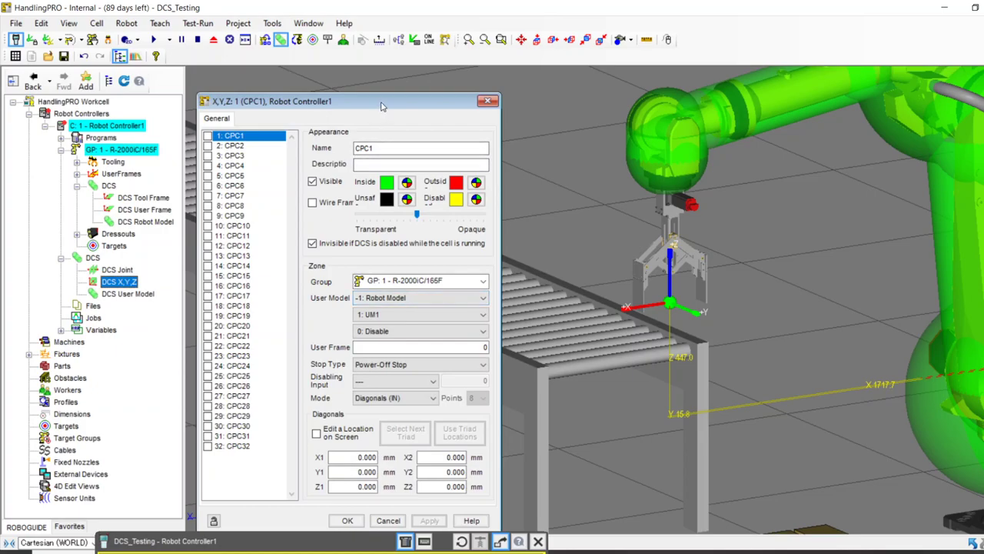
# Enable and apply zone CPC1, then return to the DCS User Model settings.
pyautogui.click(216, 127)
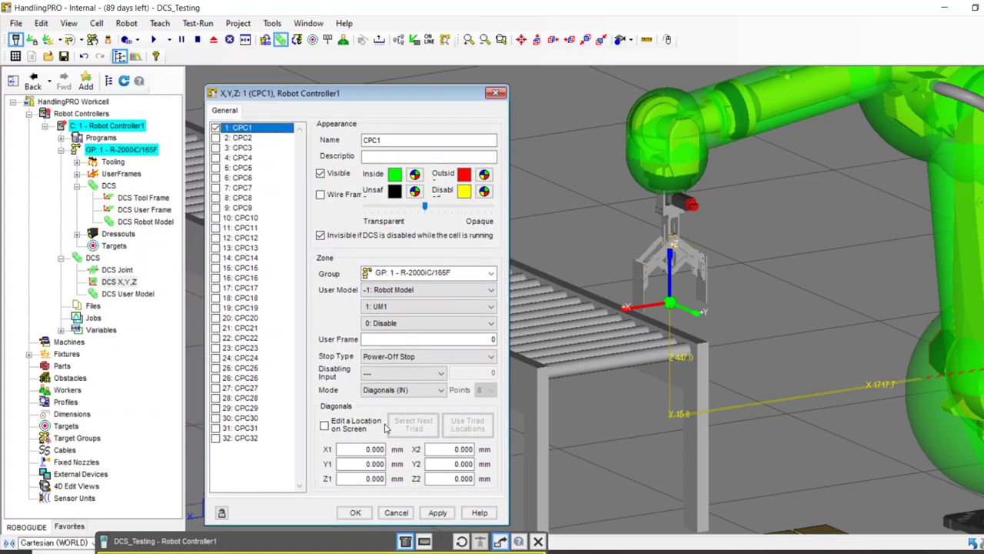
pyautogui.click(438, 512)
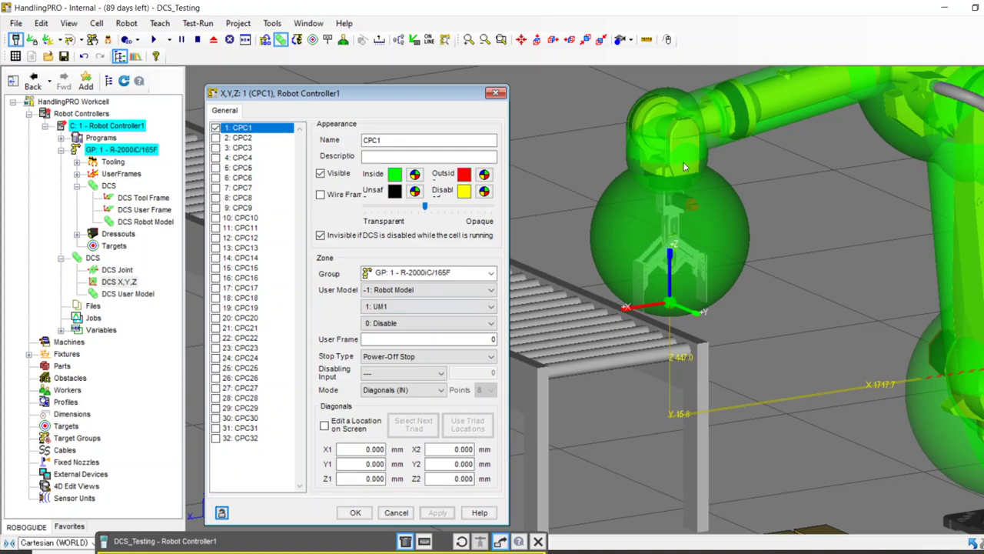
pyautogui.click(119, 295)
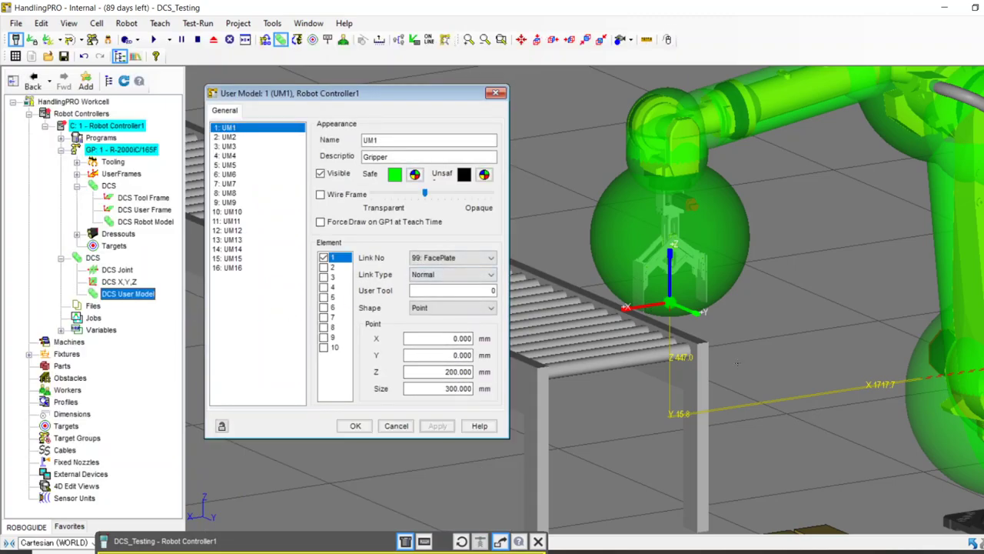
pyautogui.moveTo(696, 300); pyautogui.dragTo(676, 334, button='right')
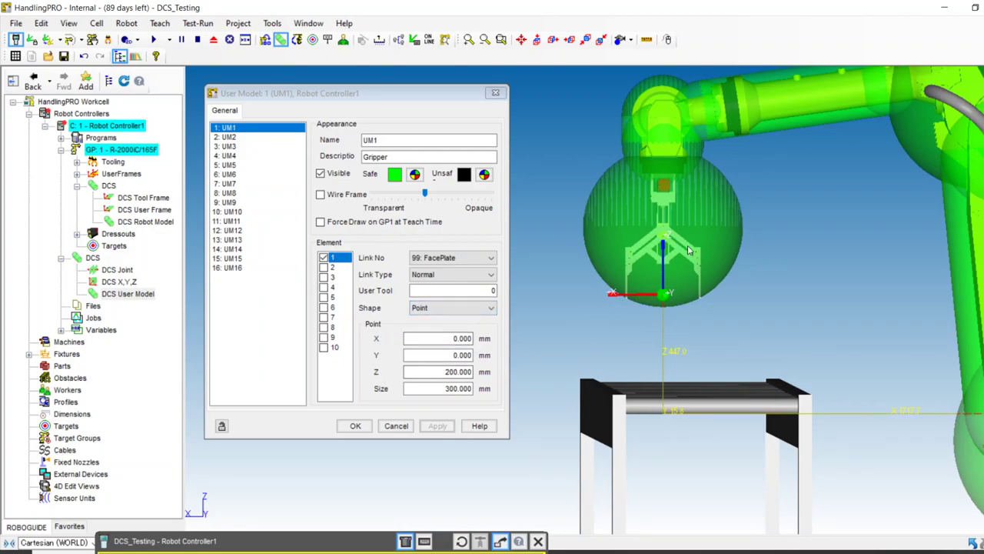
pyautogui.moveTo(685, 234)
pyautogui.mouseDown(button='right')
pyautogui.moveTo(651, 244)
pyautogui.moveTo(659, 259)
pyautogui.moveTo(689, 240)
pyautogui.mouseUp(button='right')
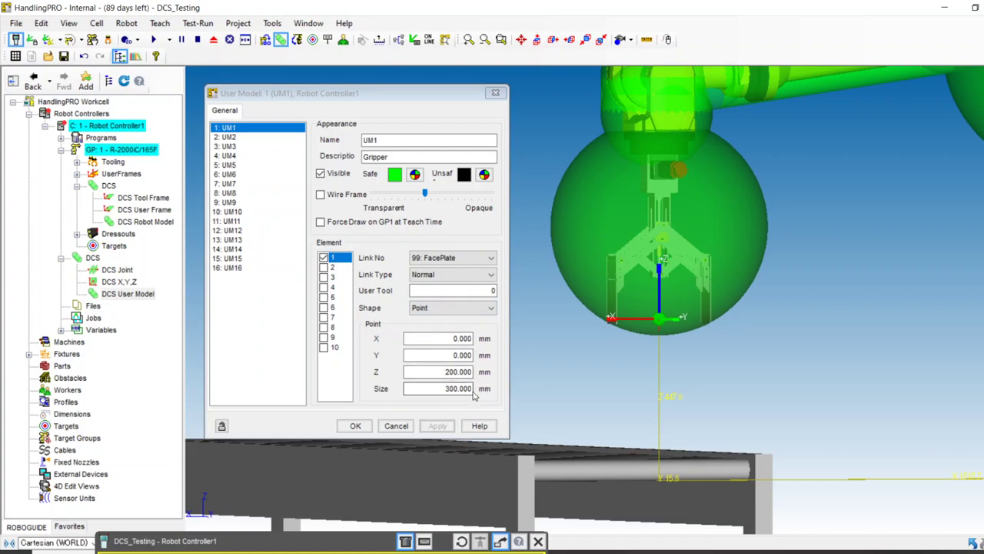
# Try a 400 mm point size, then set it back to 300 mm.
pyautogui.moveTo(441, 388); pyautogui.dragTo(490, 388)
pyautogui.write('400')
pyautogui.click(446, 426)
pyautogui.moveTo(445, 389); pyautogui.dragTo(484, 374)
pyautogui.write('300')
pyautogui.click(438, 426)
# Offset UM1's point to Z 250 mm and check the sphere around the gripper.
pyautogui.write('250')
pyautogui.click(438, 427)
pyautogui.scroll(-10, 747, 290)
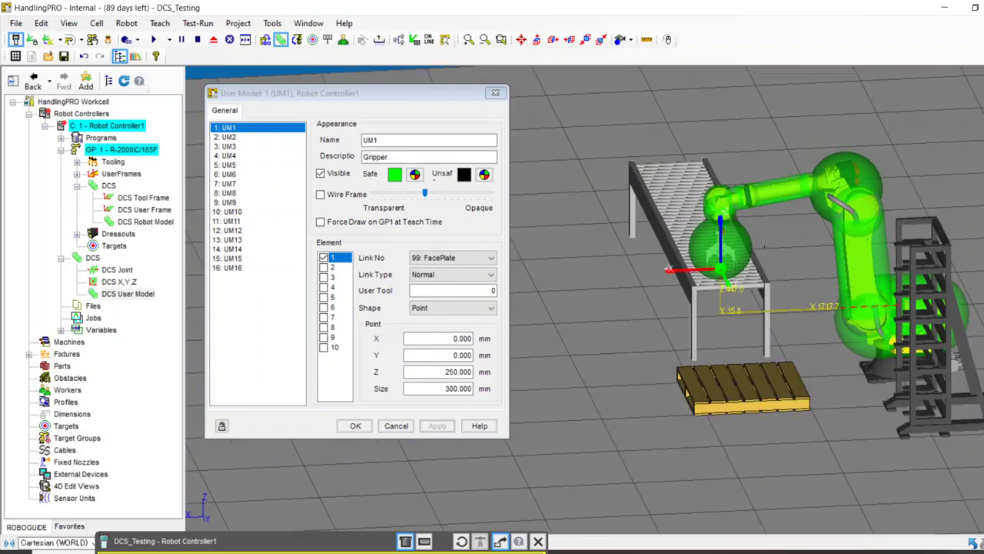
pyautogui.moveTo(789, 272); pyautogui.dragTo(715, 260, button='right')
pyautogui.scroll(8, 712, 257)
pyautogui.scroll(-6, 746, 243)
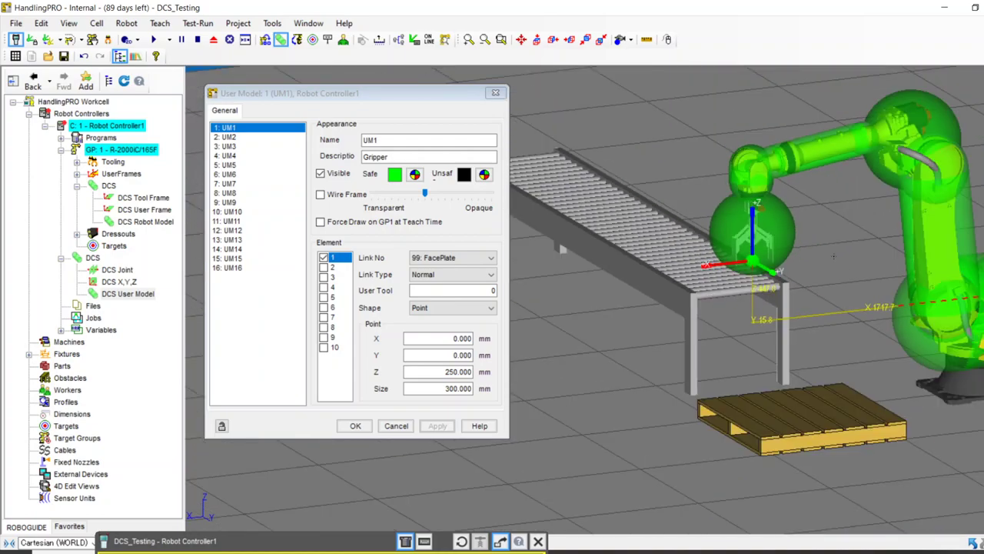
pyautogui.moveTo(836, 259); pyautogui.dragTo(803, 244, button='right')
pyautogui.scroll(4, 802, 244)
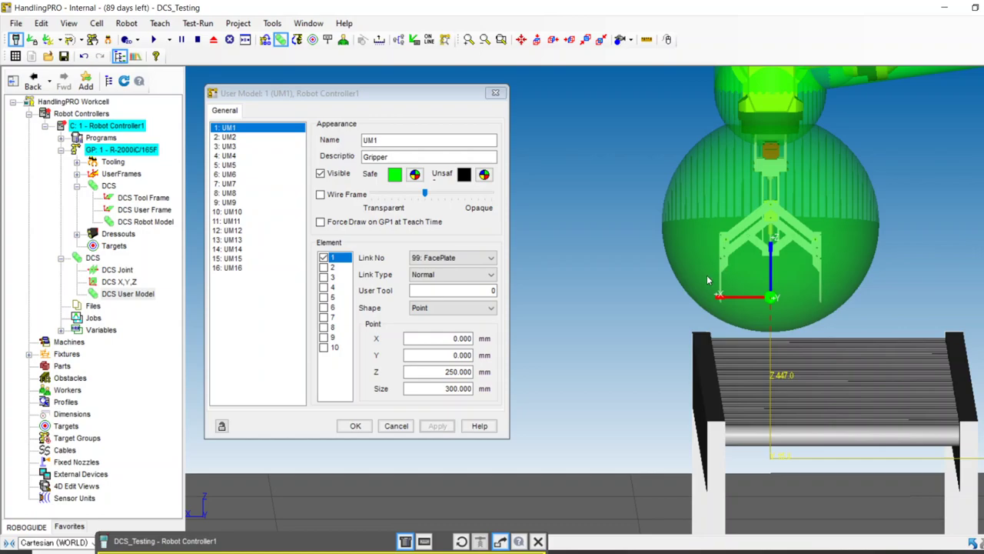
# Change element 1 to a Line Seg with its first point at Z 0.
pyautogui.click(435, 308)
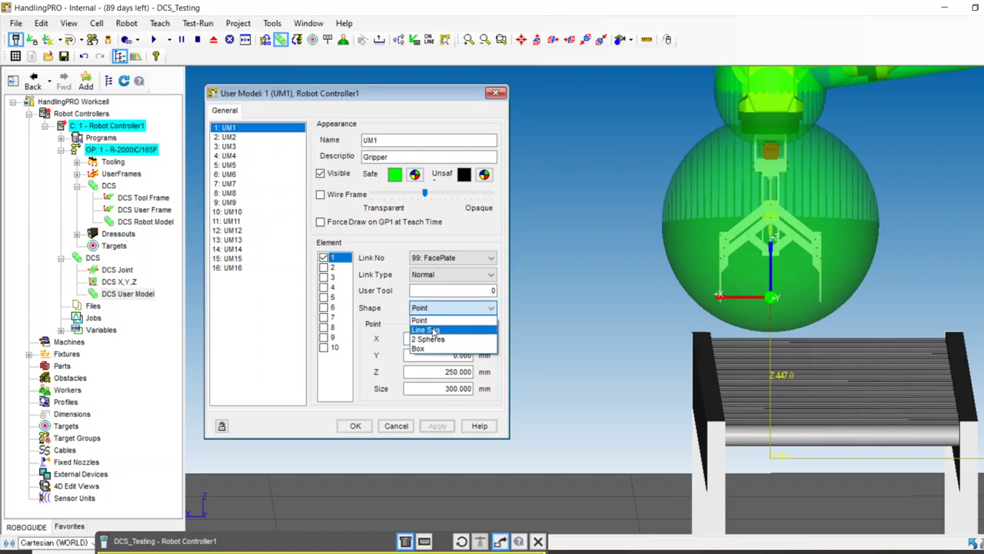
pyautogui.click(427, 329)
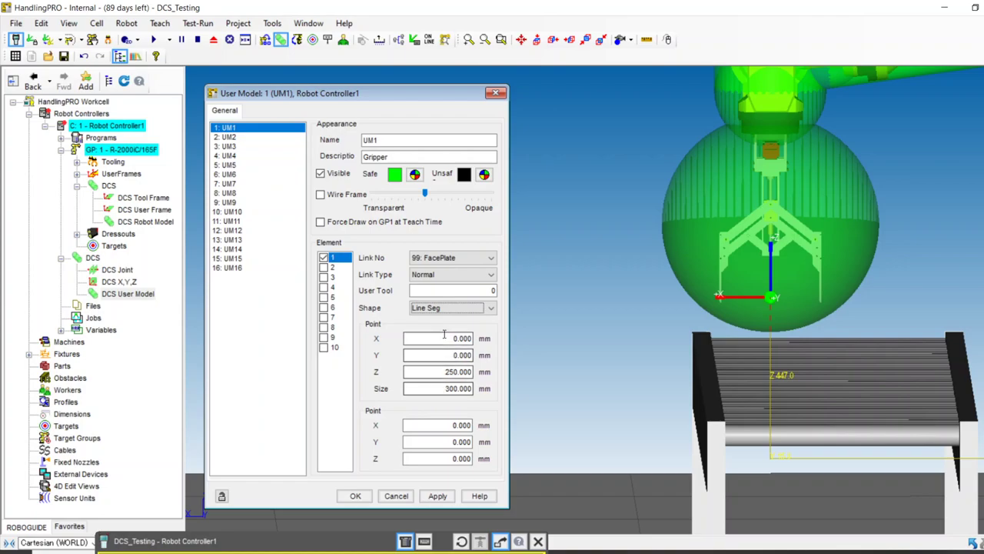
pyautogui.moveTo(434, 371); pyautogui.dragTo(518, 353)
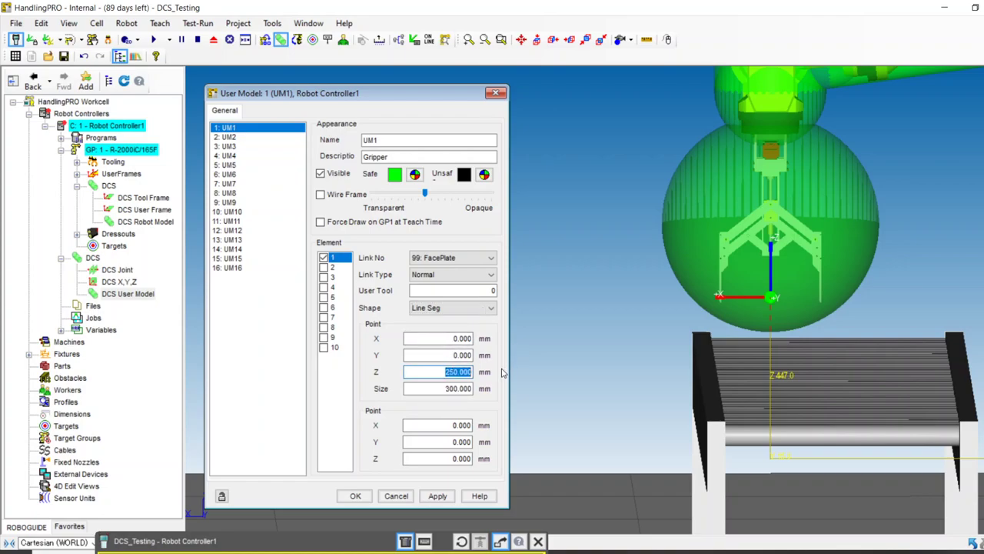
pyautogui.write('0')
pyautogui.press('Tab')
pyautogui.press('Tab')
pyautogui.press('Tab')
pyautogui.press('Tab')
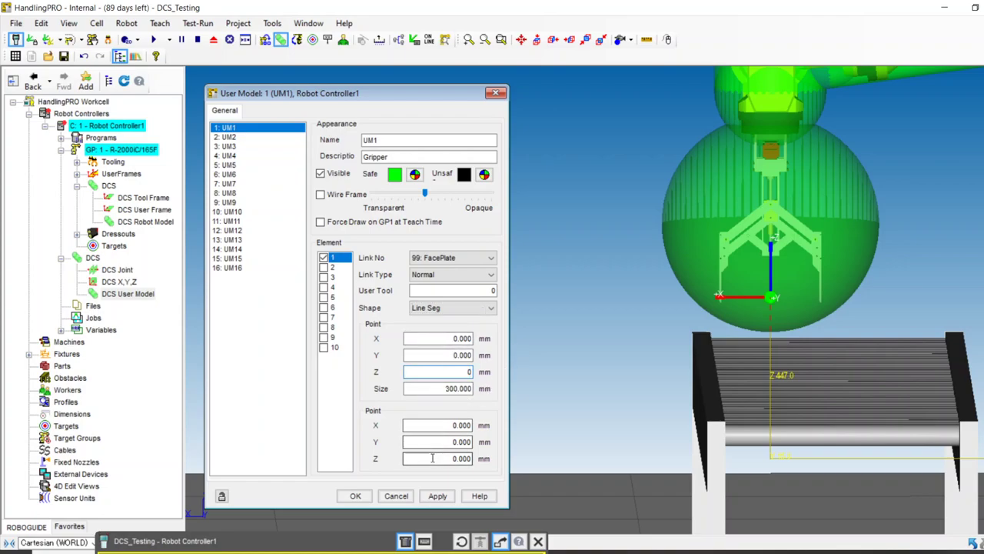
pyautogui.write('250')
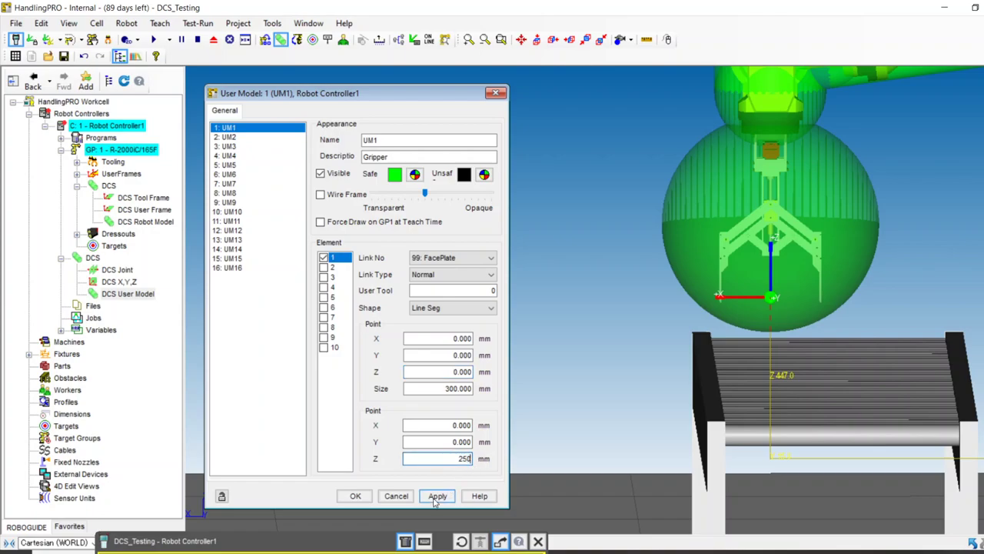
pyautogui.click(437, 496)
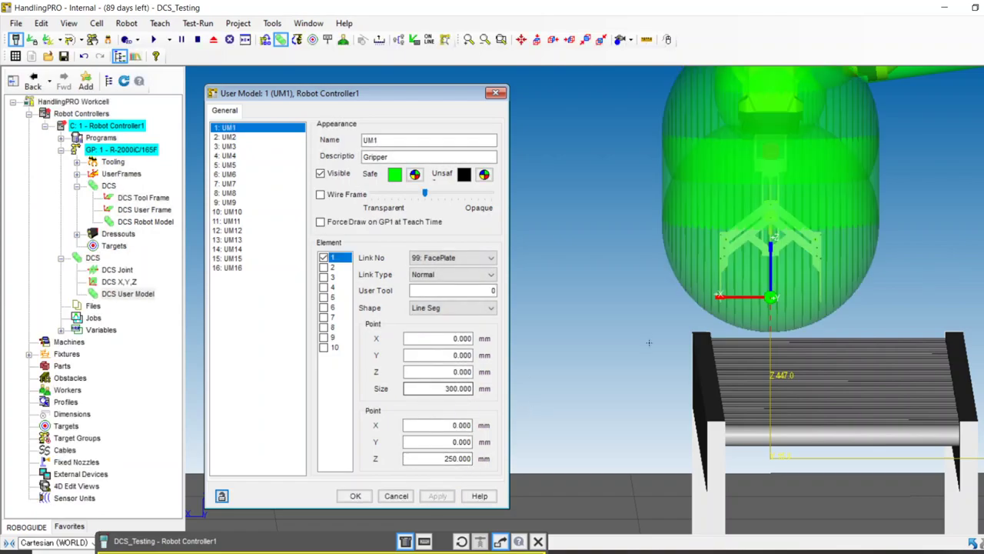
# Shrink the capsule size to 200 mm and view it around the gripper.
pyautogui.scroll(-3, 689, 281)
pyautogui.doubleClick(453, 388)
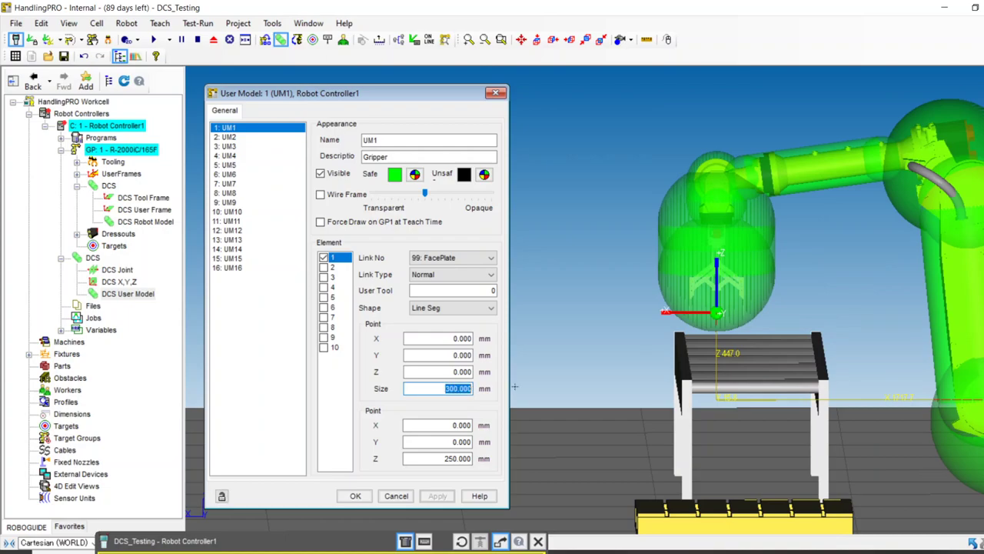
pyautogui.write('200')
pyautogui.click(438, 496)
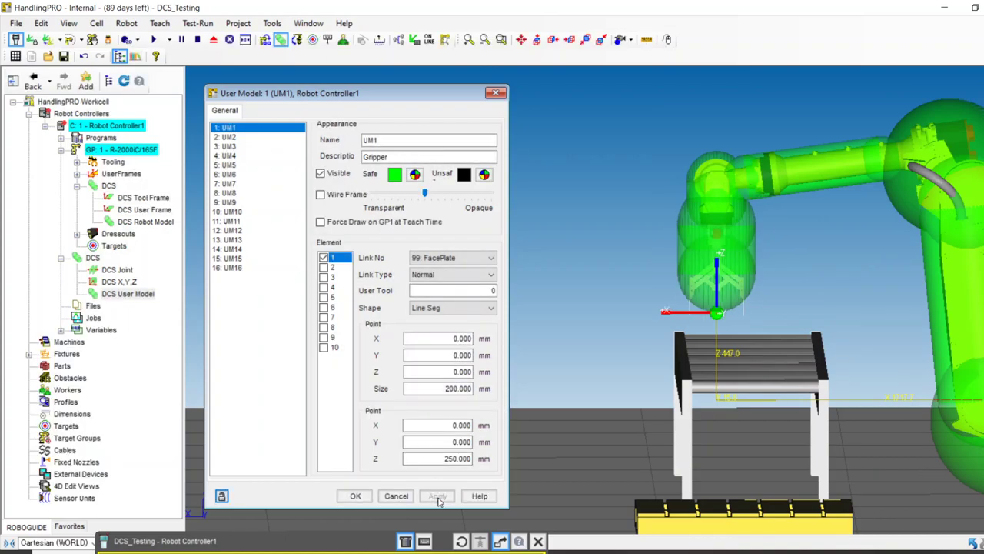
pyautogui.scroll(3, 689, 249)
pyautogui.moveTo(695, 240); pyautogui.dragTo(738, 220, button='right')
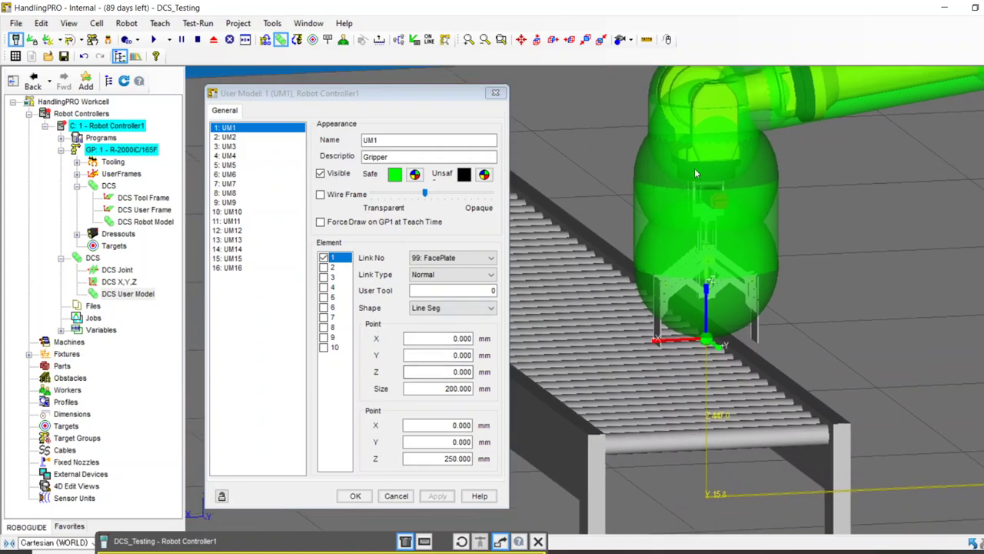
pyautogui.moveTo(676, 231); pyautogui.dragTo(647, 221, button='right')
pyautogui.scroll(4, 646, 221)
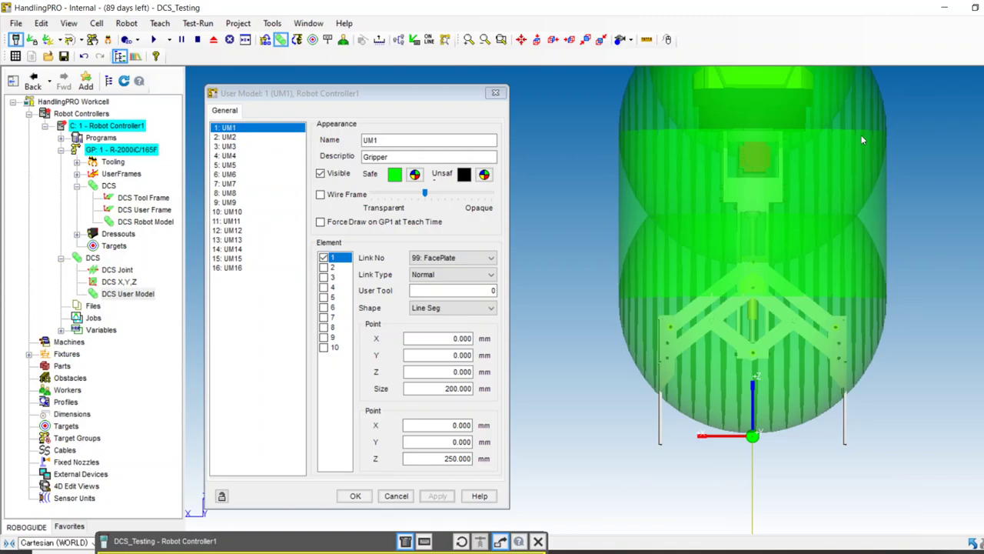
pyautogui.scroll(-3, 876, 235)
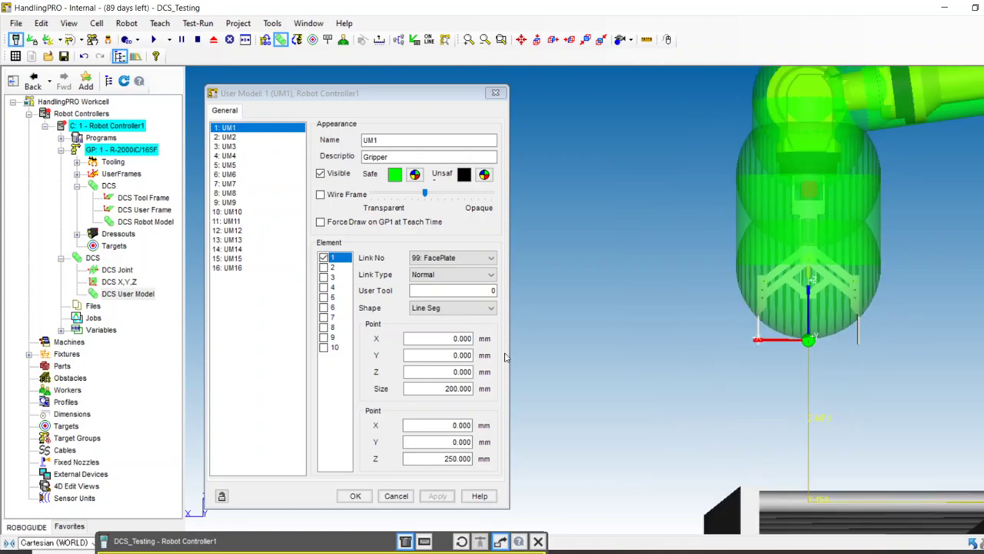
# Try second point Z values of 350 mm and then 320 mm.
pyautogui.click(453, 459)
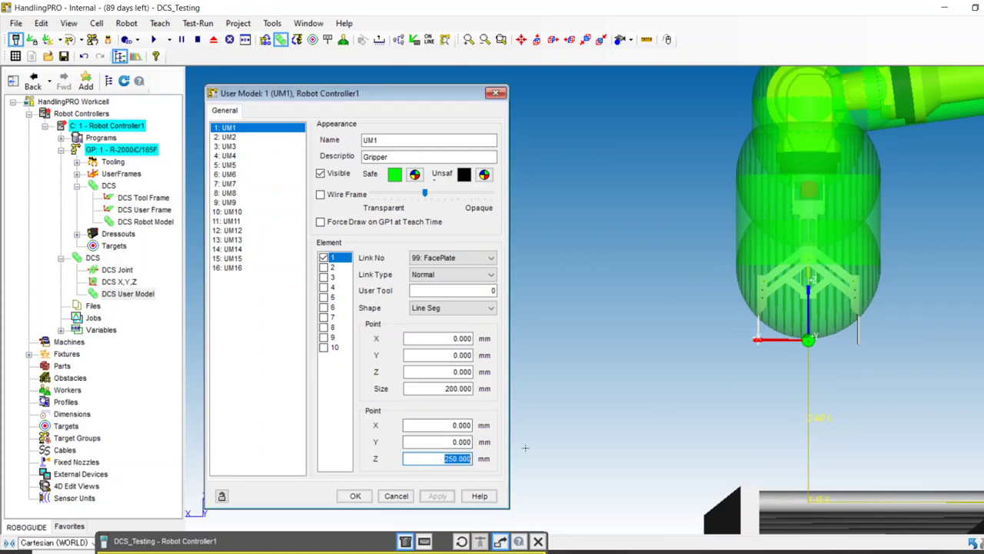
pyautogui.write('350')
pyautogui.click(436, 496)
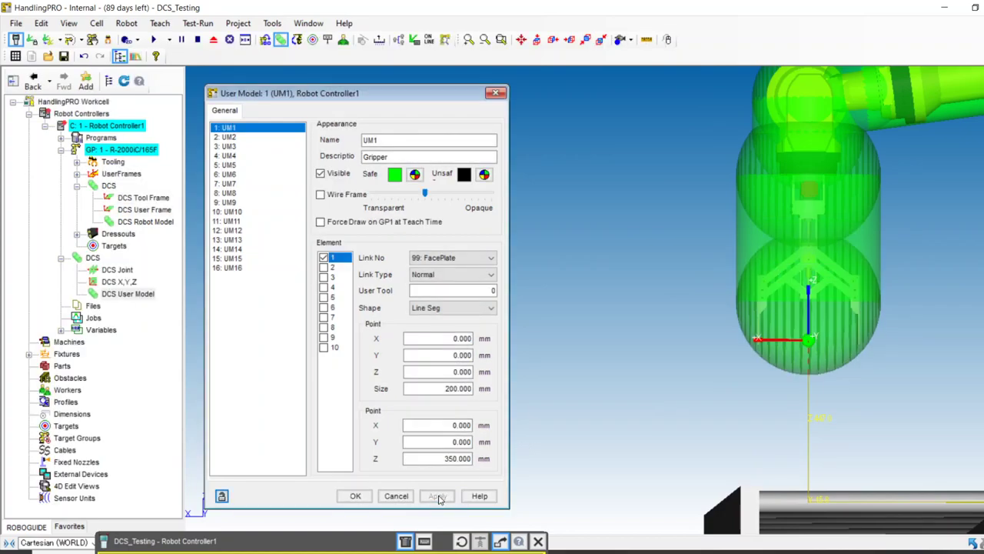
pyautogui.scroll(-3, 774, 287)
pyautogui.moveTo(865, 228); pyautogui.dragTo(786, 268, button='right')
pyautogui.scroll(3, 646, 302)
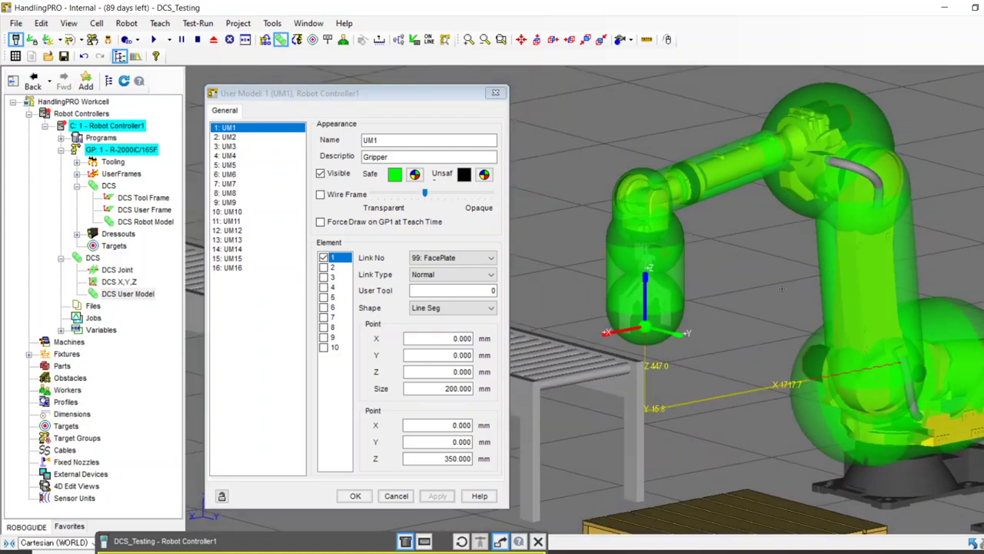
pyautogui.moveTo(711, 283); pyautogui.dragTo(612, 266, button='right')
pyautogui.click(454, 458)
pyautogui.write('320')
pyautogui.click(437, 496)
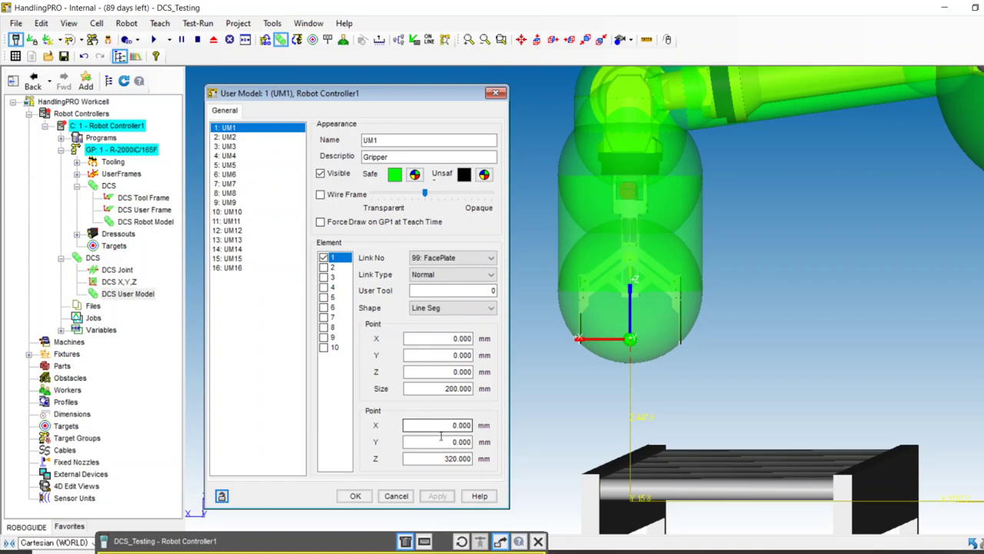
# Set the second point Z to 350 mm and the capsule size to 175 mm.
pyautogui.click(459, 458)
pyautogui.write('35')
pyautogui.hotkey('shift', 'Tab')
pyautogui.hotkey('shift', 'Tab')
pyautogui.hotkey('shift', 'Tab')
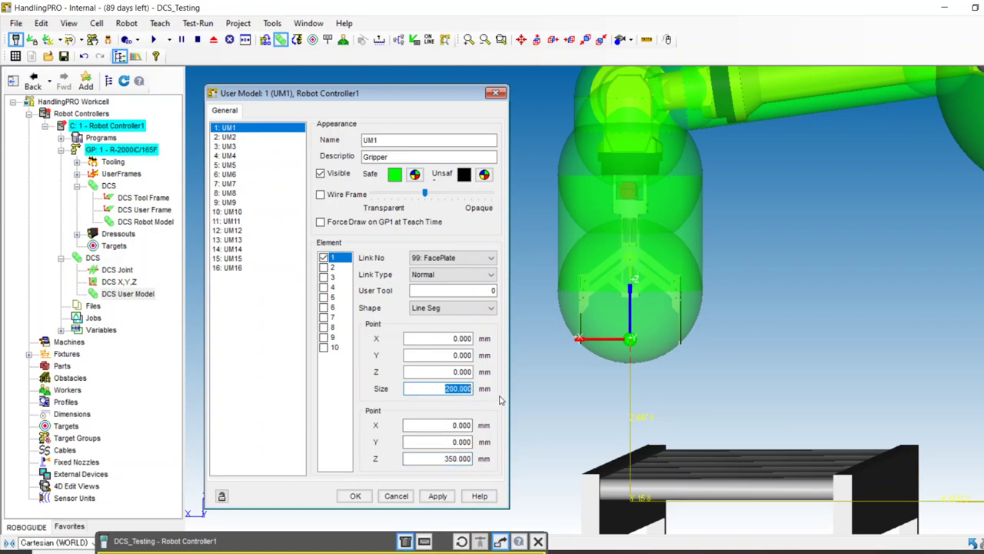
pyautogui.write('175')
pyautogui.click(442, 497)
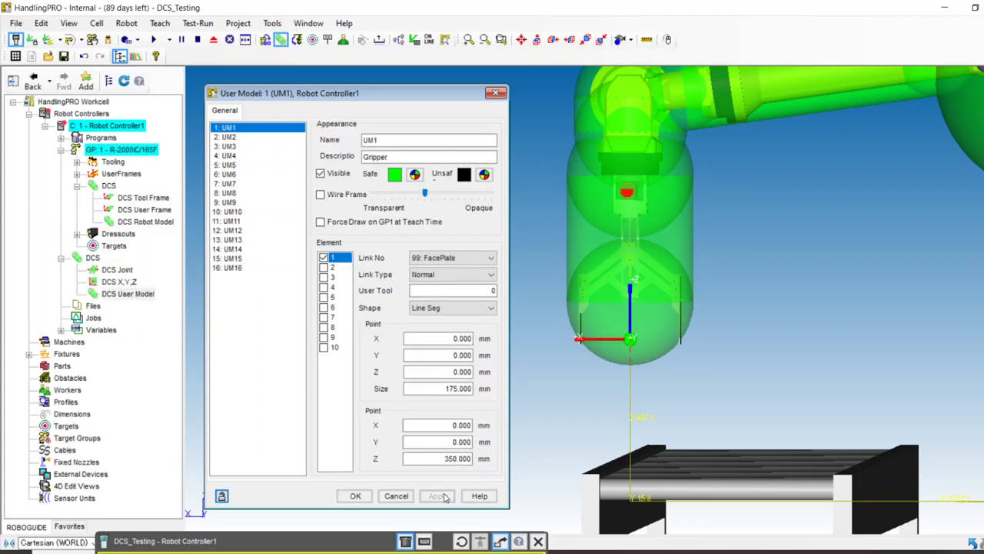
pyautogui.scroll(-10, 694, 246)
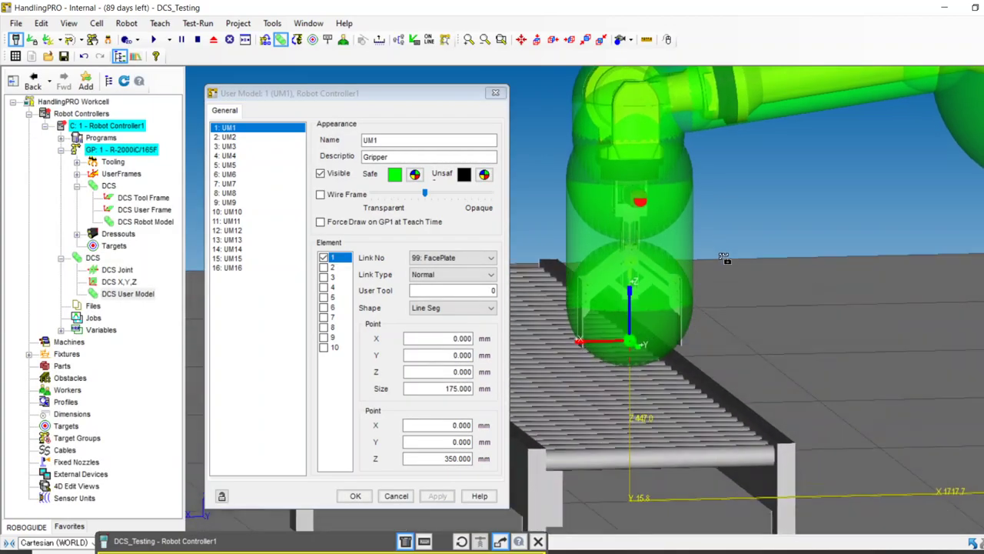
pyautogui.moveTo(713, 250); pyautogui.dragTo(757, 264, button='right')
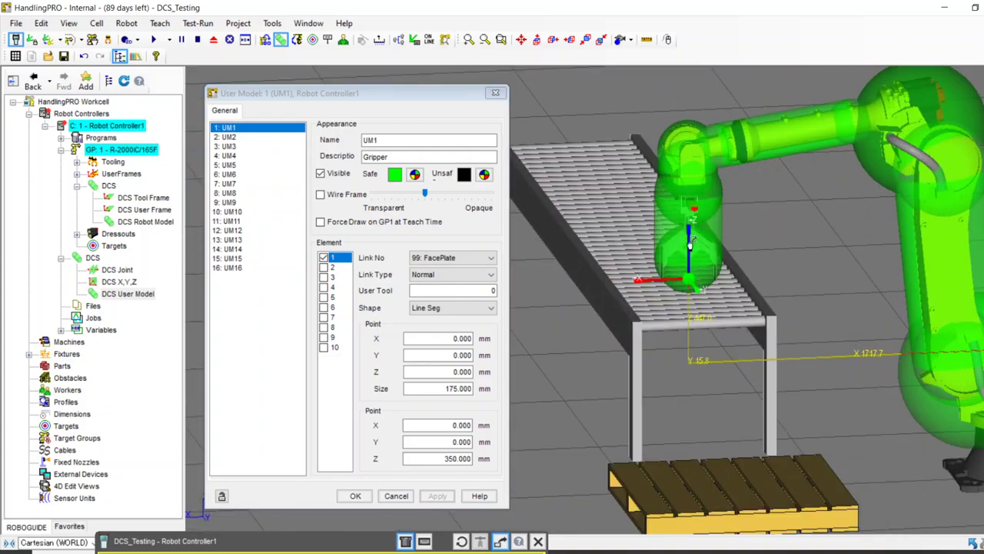
# Make UM1's element 2 Spheres and change the first sphere size from 175 to 200 mm.
pyautogui.click(473, 310)
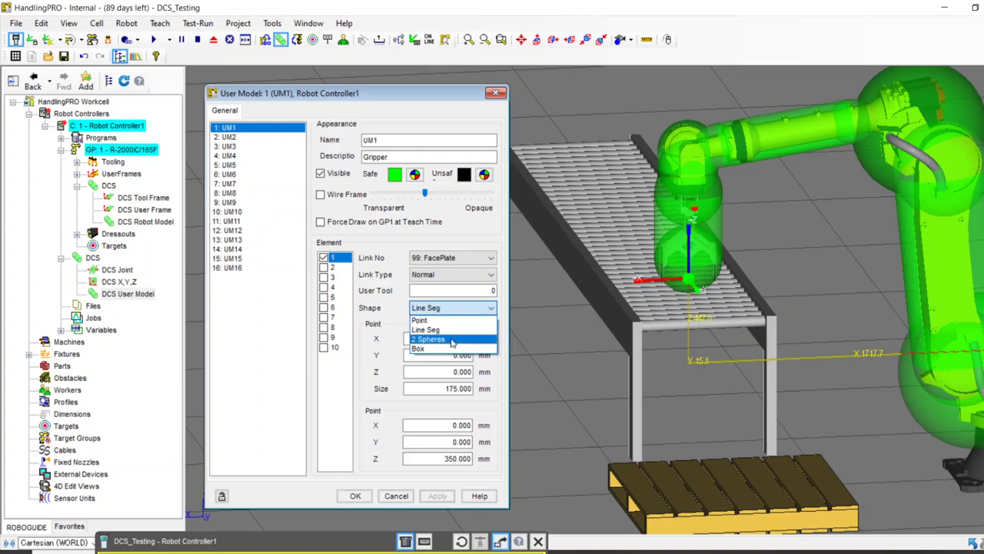
pyautogui.click(452, 341)
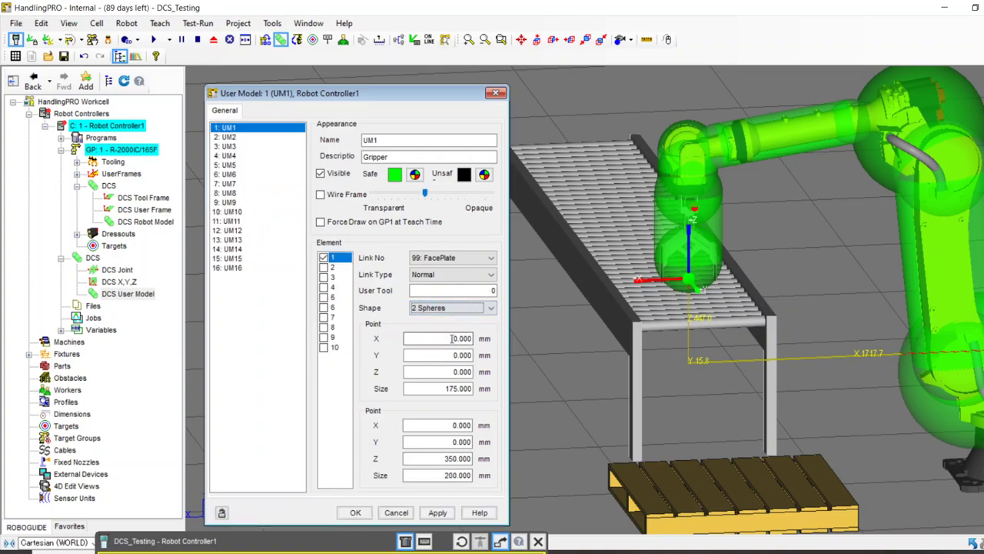
pyautogui.click(446, 389)
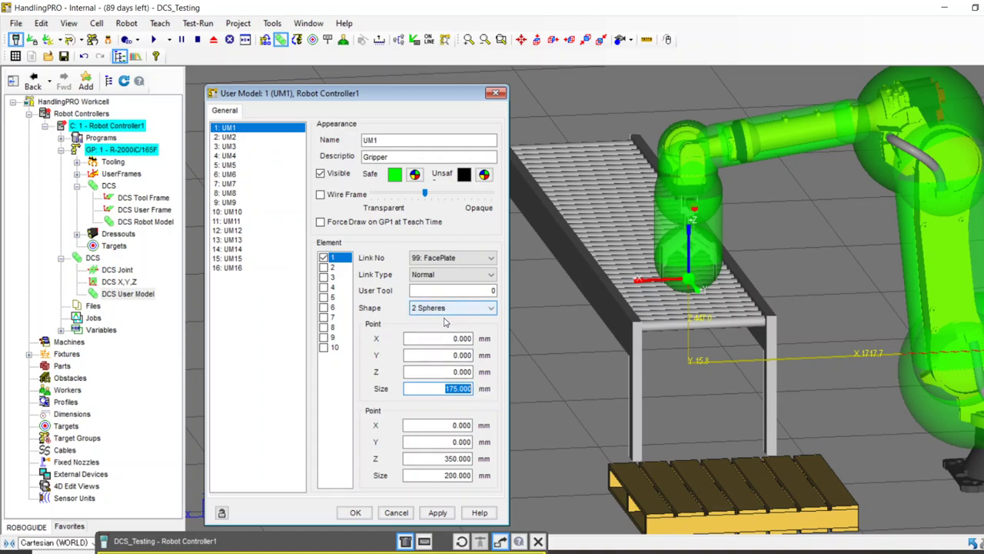
pyautogui.write('200')
pyautogui.click(437, 513)
pyautogui.moveTo(684, 262); pyautogui.dragTo(604, 198, button='right')
pyautogui.scroll(3, 661, 243)
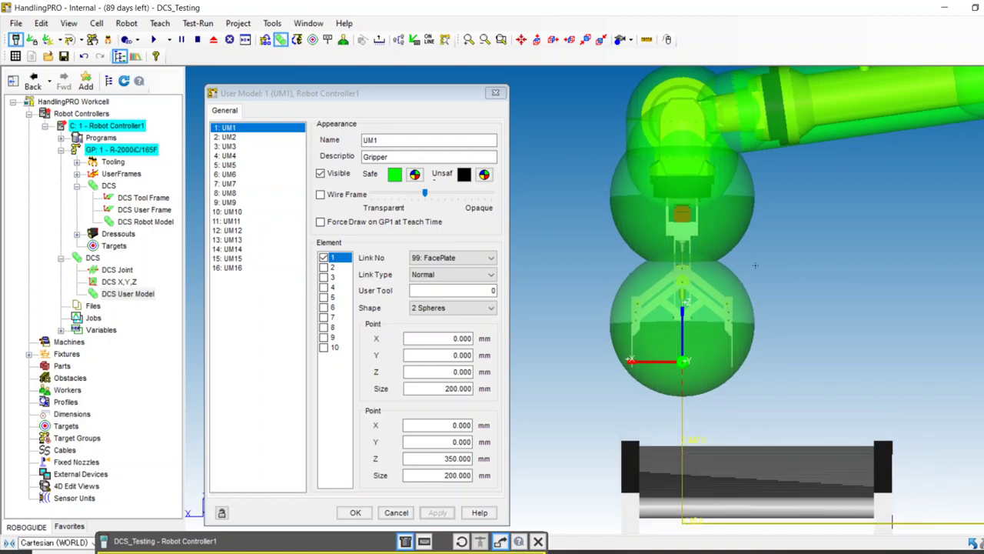
# Change element 1 to a Box with a 200 × 200 mm footprint.
pyautogui.click(490, 307)
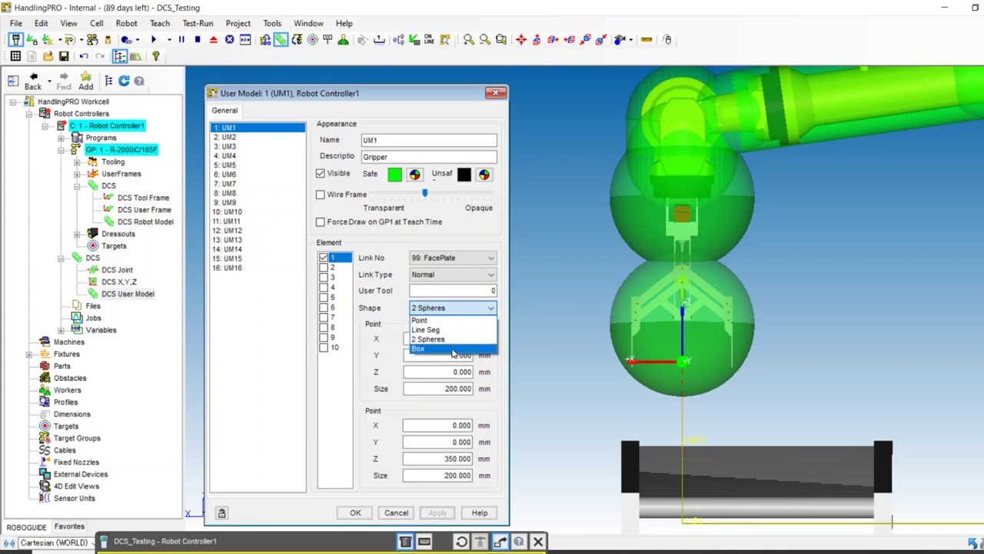
pyautogui.click(454, 349)
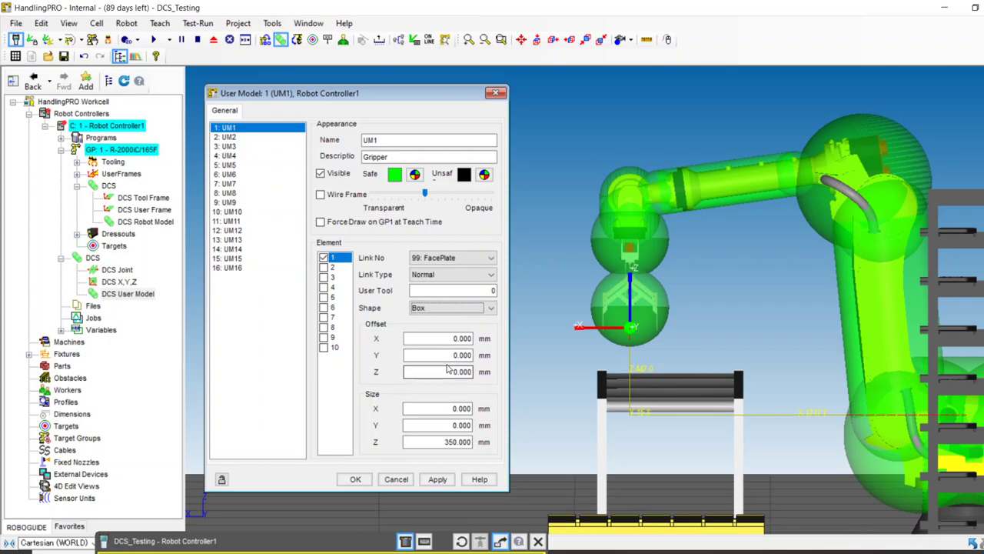
pyautogui.doubleClick(445, 409)
pyautogui.write('200')
pyautogui.press('Tab')
pyautogui.write('200')
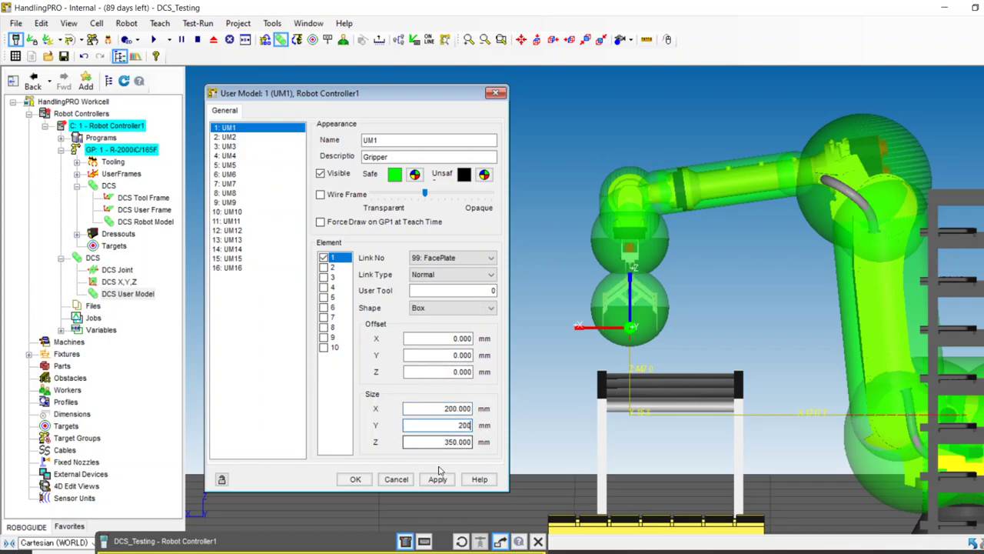
pyautogui.click(437, 479)
pyautogui.moveTo(627, 291); pyautogui.dragTo(628, 309, button='right')
# Enlarge the box to 300 × 300 × 450 mm.
pyautogui.doubleClick(437, 408)
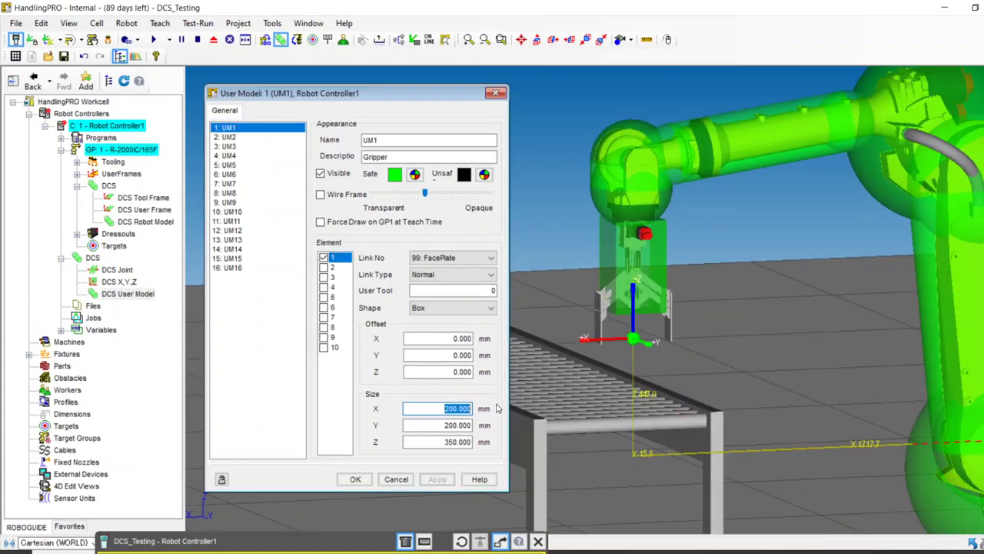
pyautogui.write('300')
pyautogui.press('Tab')
pyautogui.write('300')
pyautogui.press('Tab')
pyautogui.write('450')
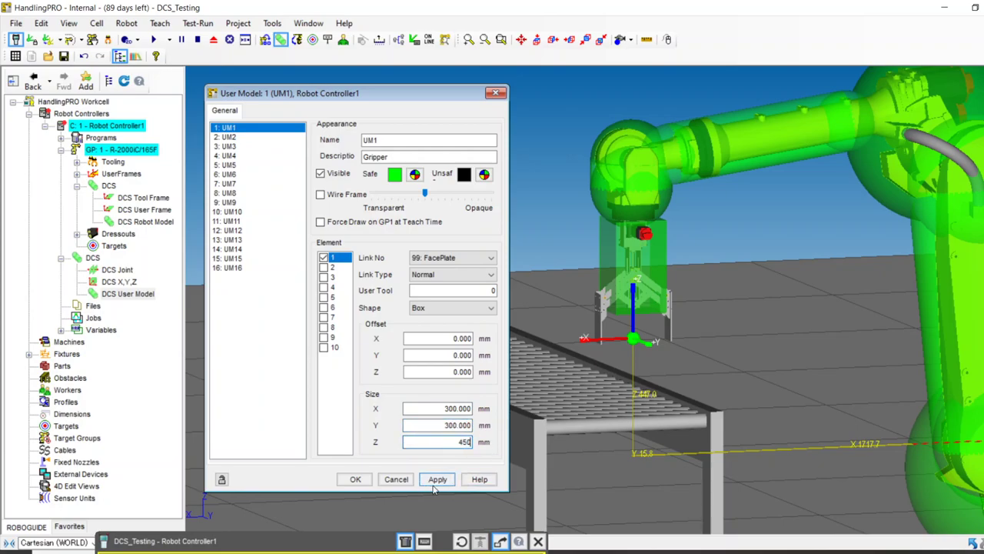
pyautogui.click(437, 479)
pyautogui.moveTo(653, 306); pyautogui.dragTo(690, 336, button='right')
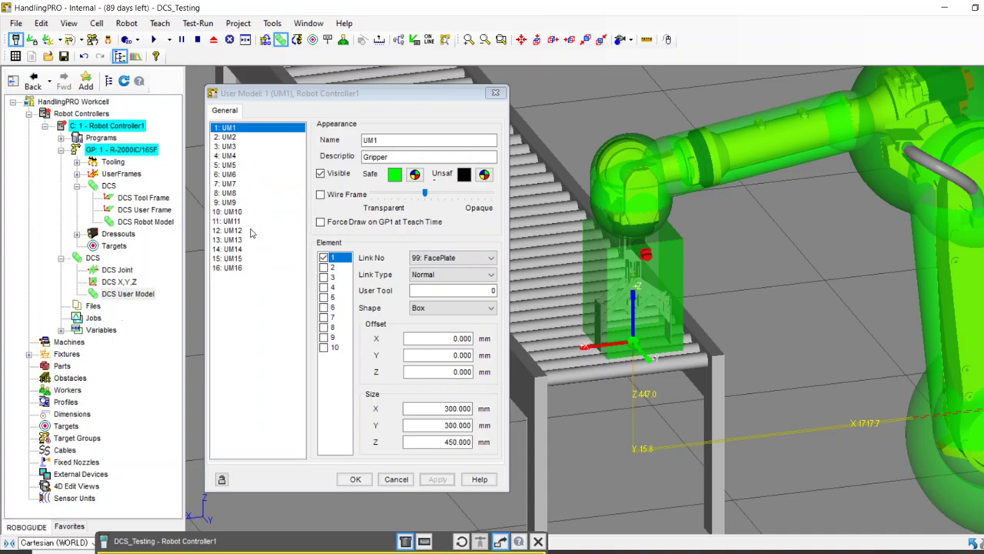
pyautogui.moveTo(664, 331); pyautogui.dragTo(641, 293, button='right')
pyautogui.scroll(4, 641, 293)
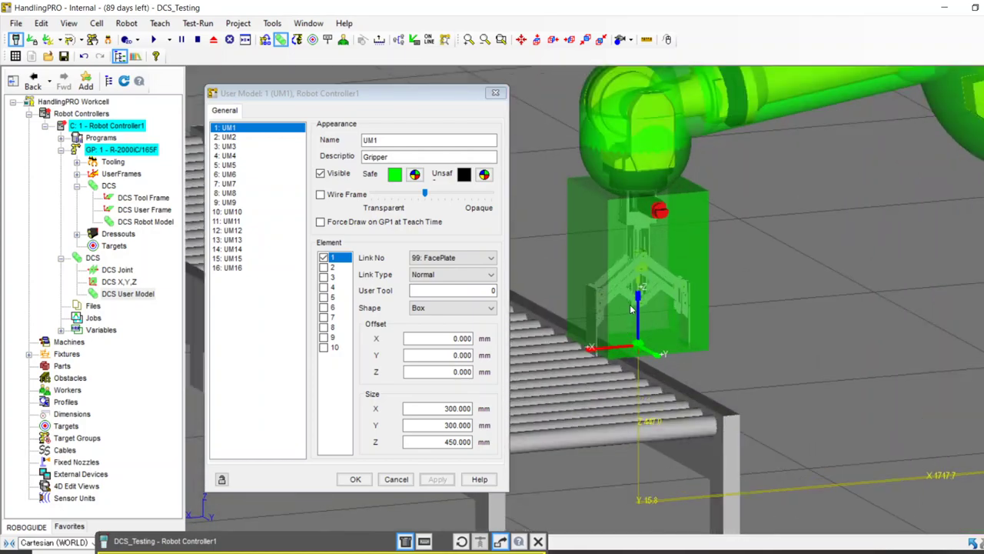
pyautogui.scroll(3, 630, 309)
pyautogui.scroll(-3, 637, 300)
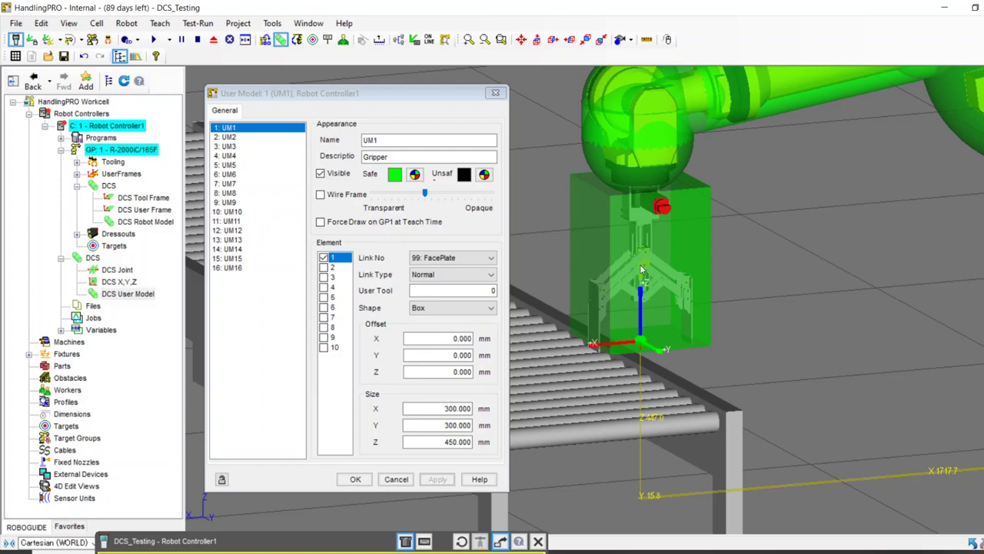
pyautogui.moveTo(638, 265); pyautogui.dragTo(593, 303, button='right')
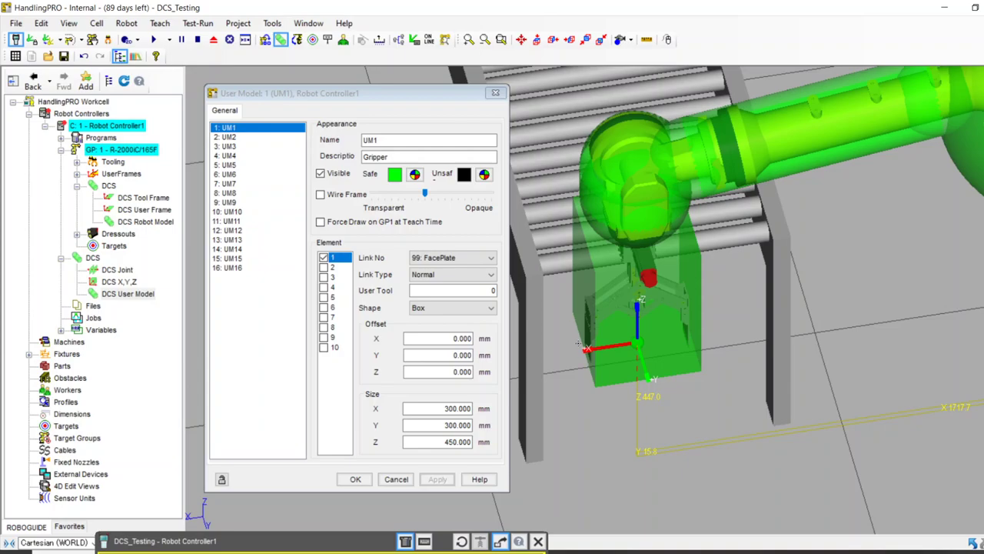
pyautogui.moveTo(633, 338); pyautogui.dragTo(632, 288, button='right')
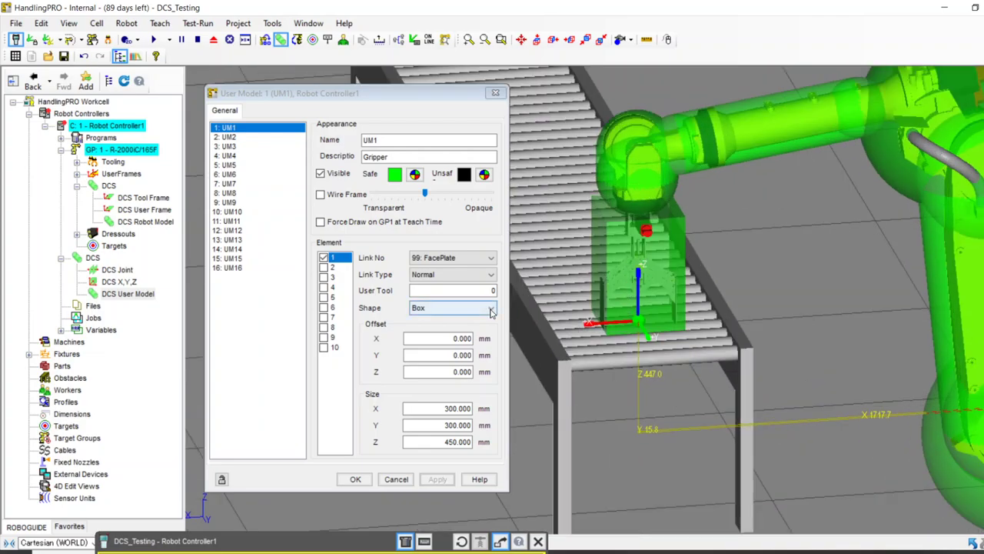
# Switch UM1's element 1 back to a Line Seg shape.
pyautogui.click(491, 310)
pyautogui.click(447, 331)
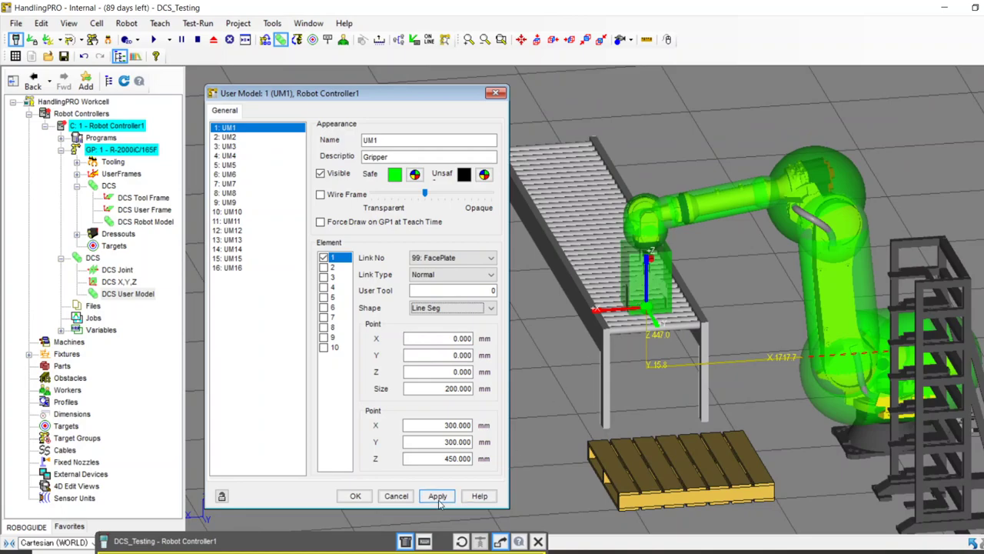
pyautogui.click(438, 496)
pyautogui.scroll(3, 581, 362)
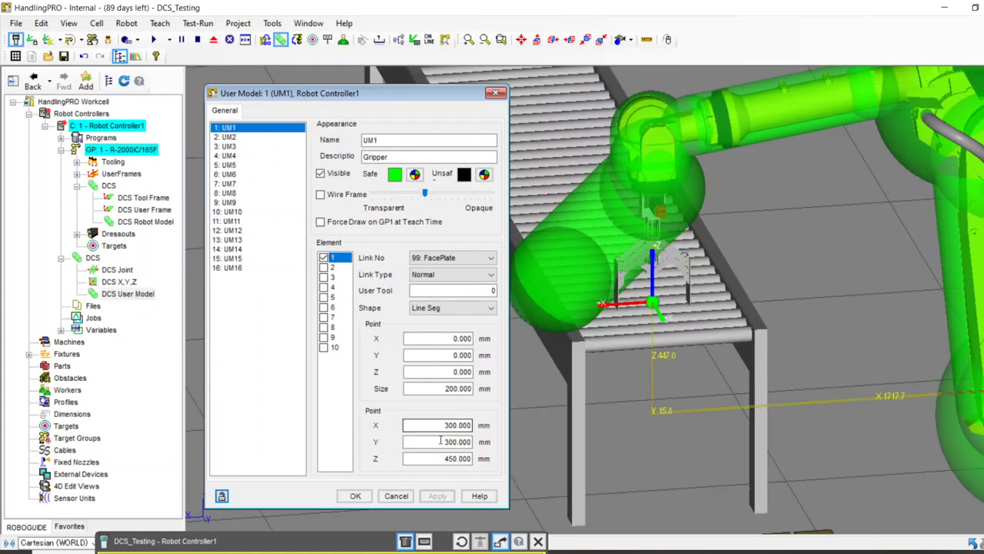
# Set the line segment's second point to X 0 and Y 0.
pyautogui.moveTo(404, 425); pyautogui.dragTo(472, 426)
pyautogui.write('0')
pyautogui.press('Tab')
pyautogui.write('0')
pyautogui.press('Tab')
pyautogui.click(438, 496)
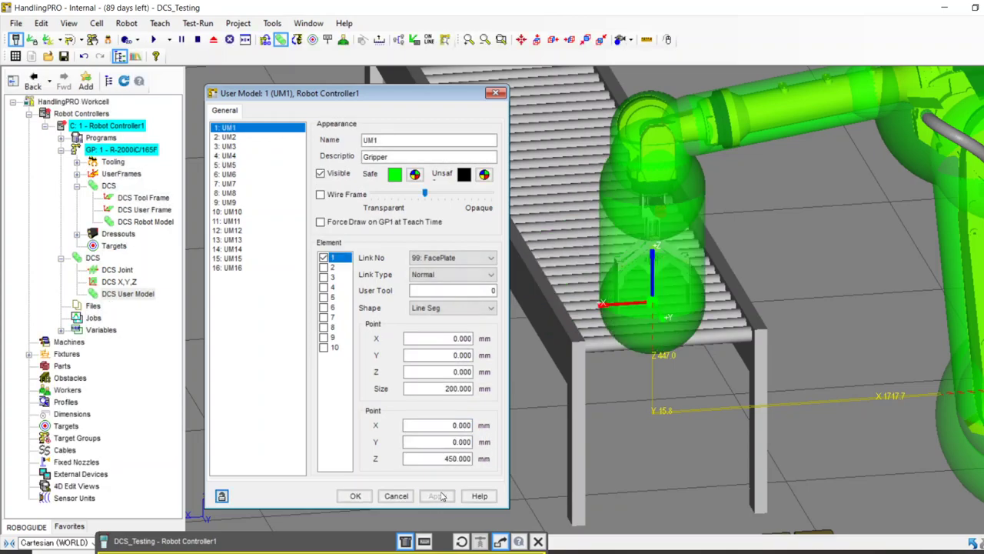
pyautogui.click(602, 339)
pyautogui.scroll(3, 602, 340)
pyautogui.scroll(2, 603, 339)
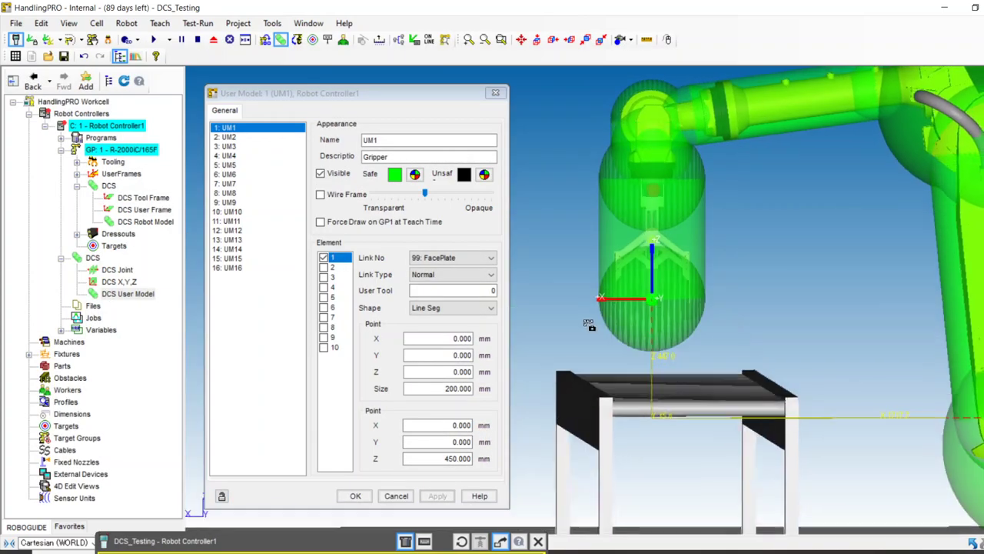
# Try a second point Z of 400 mm, then settle on 350 mm.
pyautogui.moveTo(405, 459); pyautogui.dragTo(499, 465)
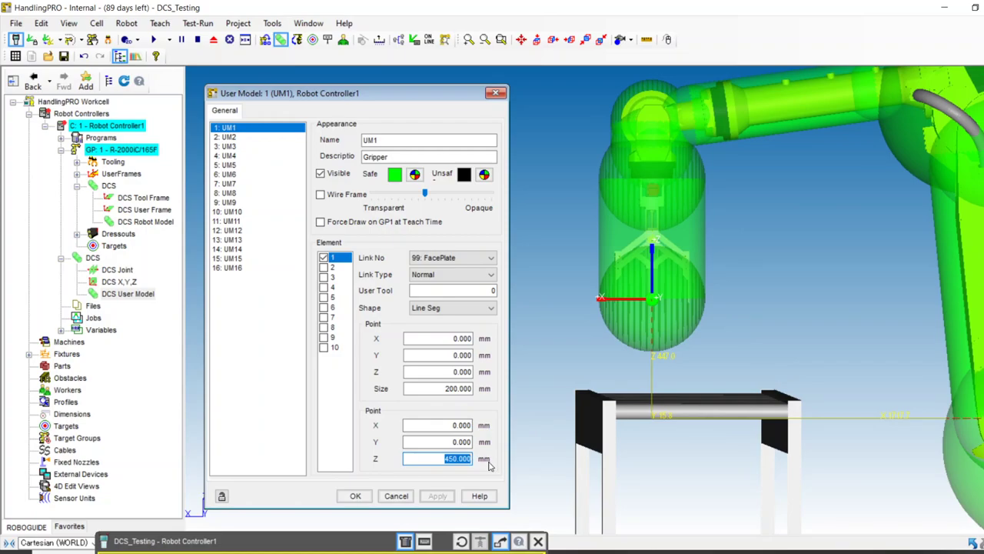
pyautogui.write('400')
pyautogui.click(437, 496)
pyautogui.moveTo(439, 459); pyautogui.dragTo(481, 462)
pyautogui.write('350')
pyautogui.click(449, 500)
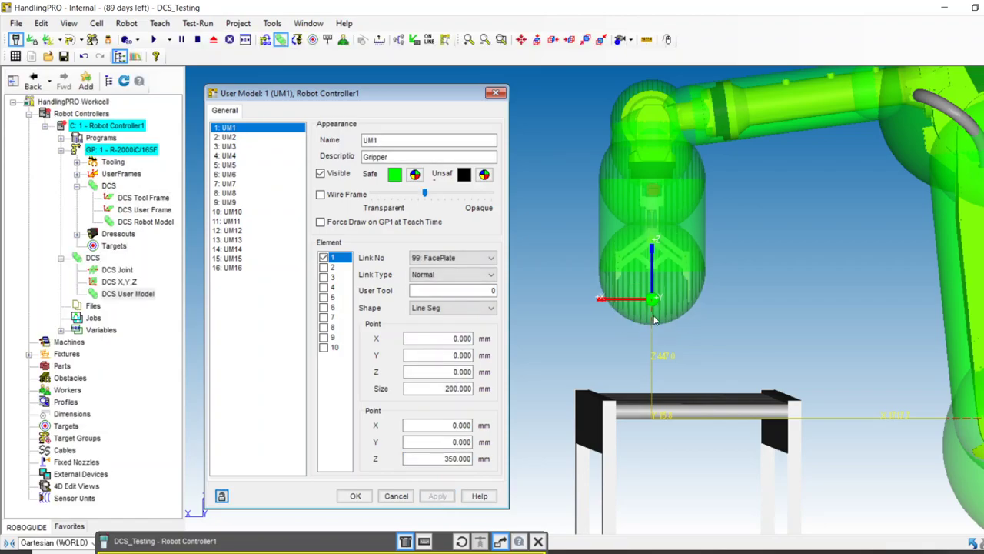
pyautogui.scroll(-3, 707, 241)
pyautogui.moveTo(708, 241); pyautogui.dragTo(708, 341, button='right')
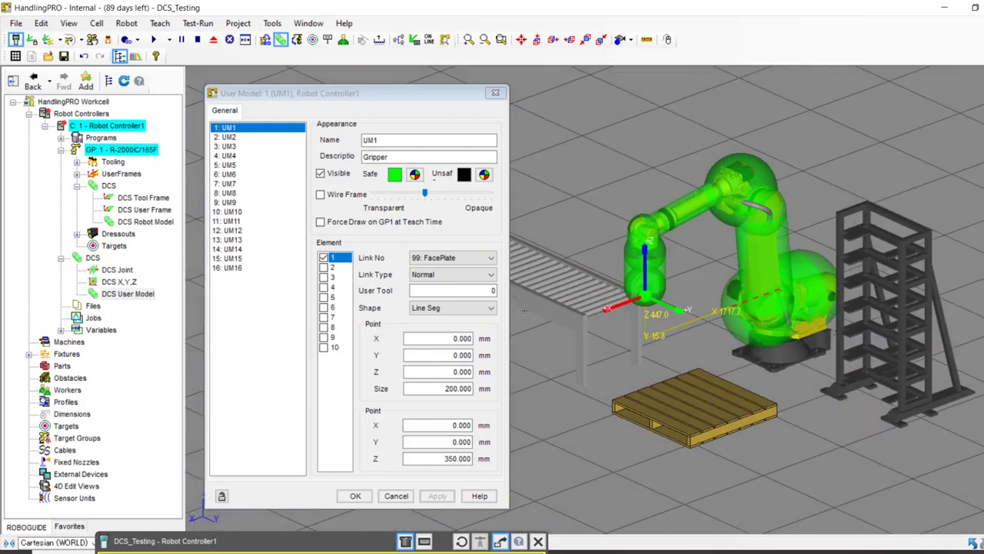
# Enable element 2 of the Gripper user model and set its Y to 150 mm.
pyautogui.click(326, 268)
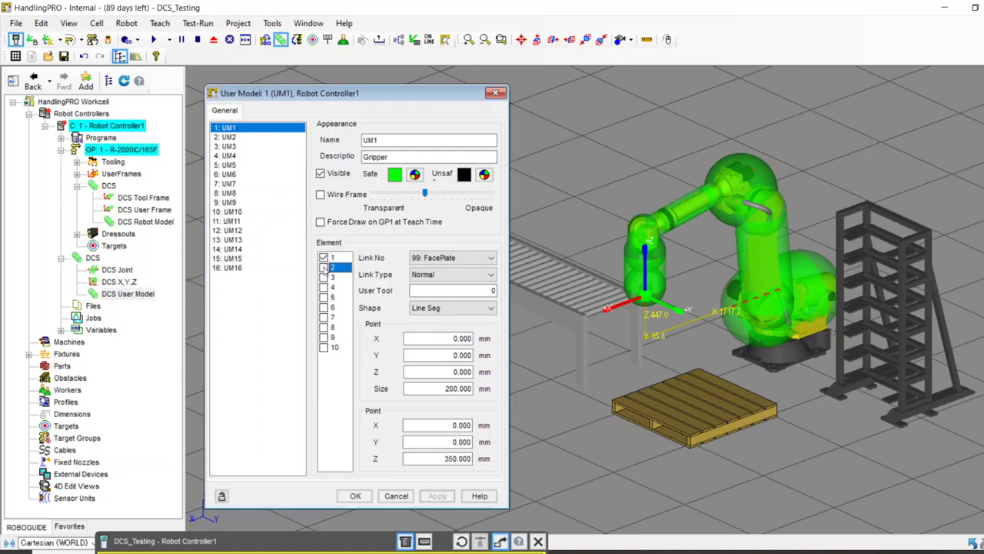
pyautogui.click(325, 268)
pyautogui.click(438, 426)
pyautogui.click(442, 354)
pyautogui.write('150')
pyautogui.click(438, 425)
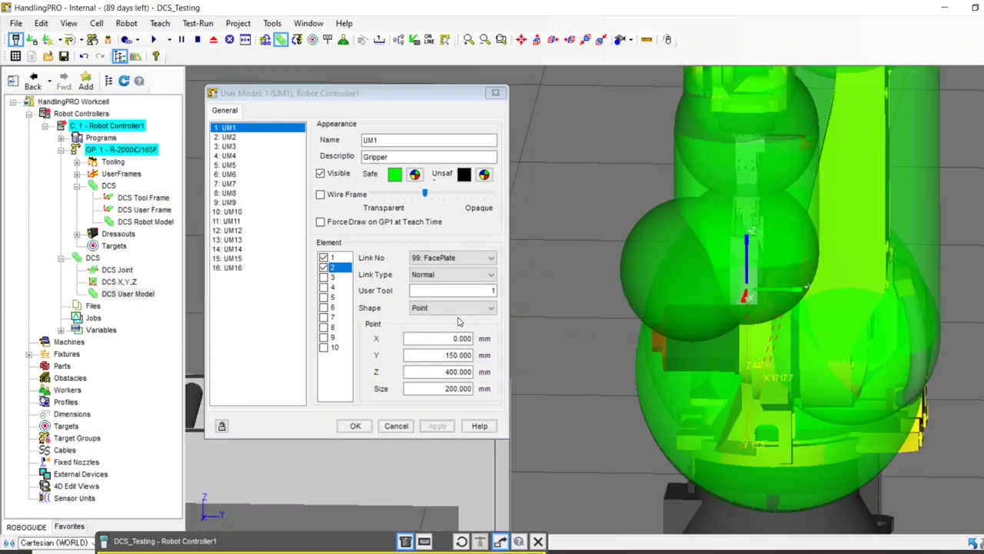
# Keep element 2's shape as Point and change its Y offset to 250 mm.
pyautogui.click(458, 309)
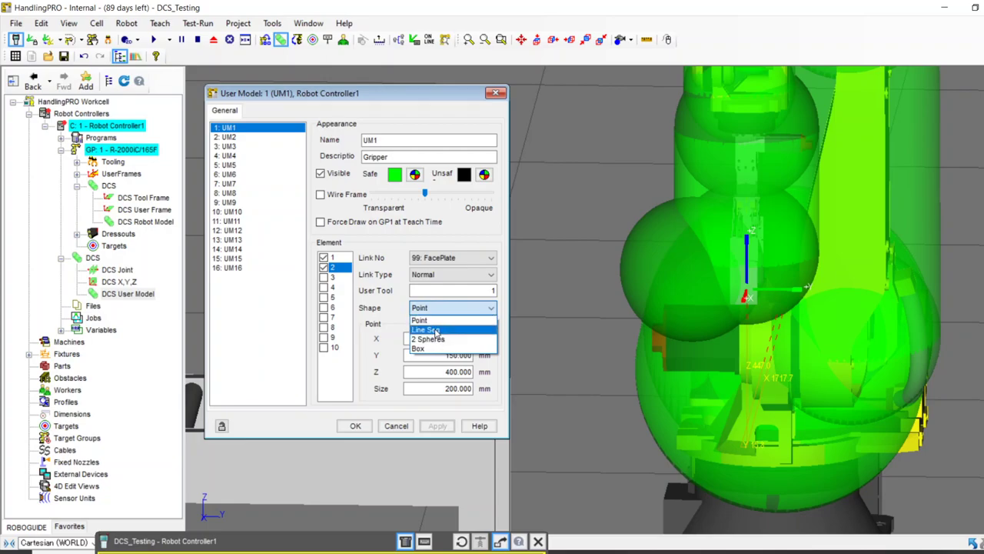
pyautogui.press('Escape')
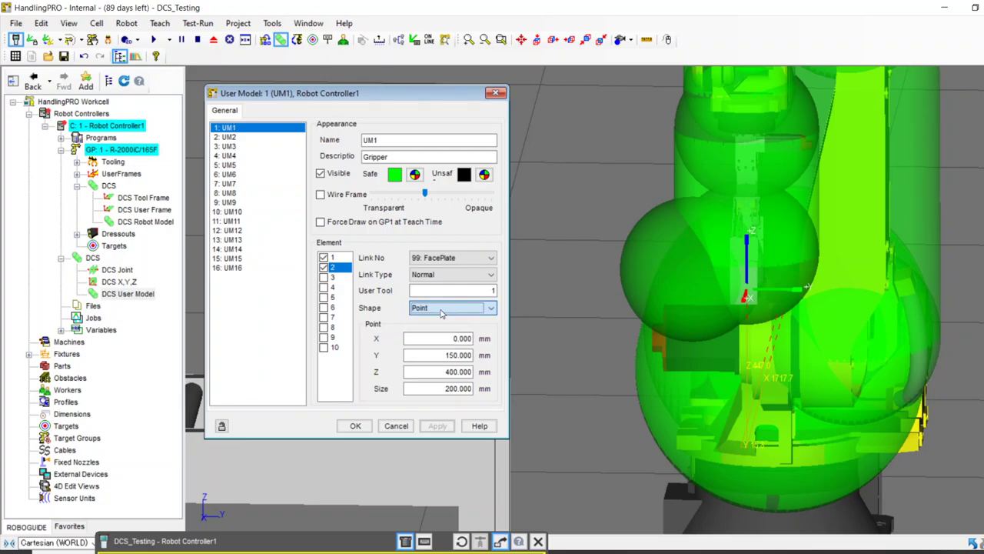
pyautogui.doubleClick(432, 355)
pyautogui.write('250')
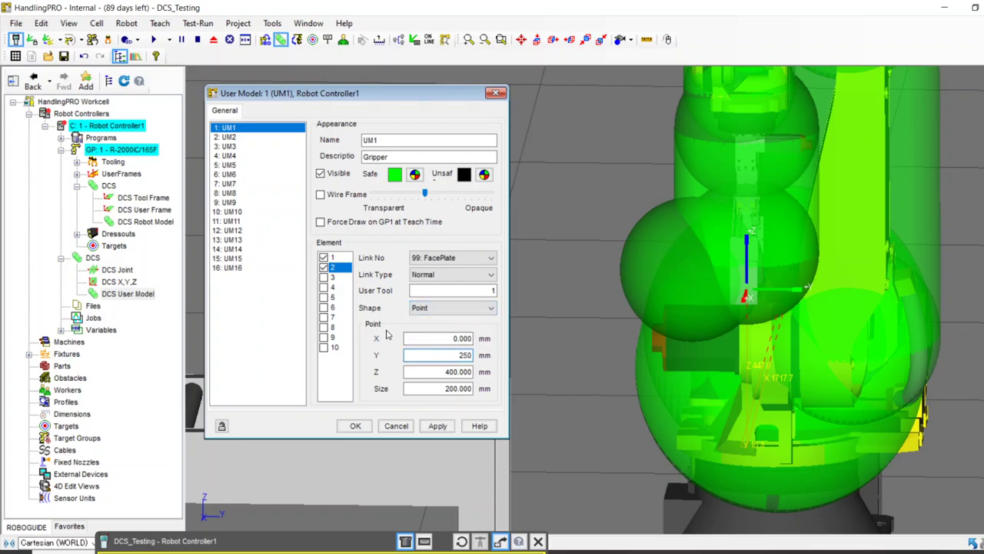
pyautogui.click(438, 425)
pyautogui.scroll(-3, 699, 242)
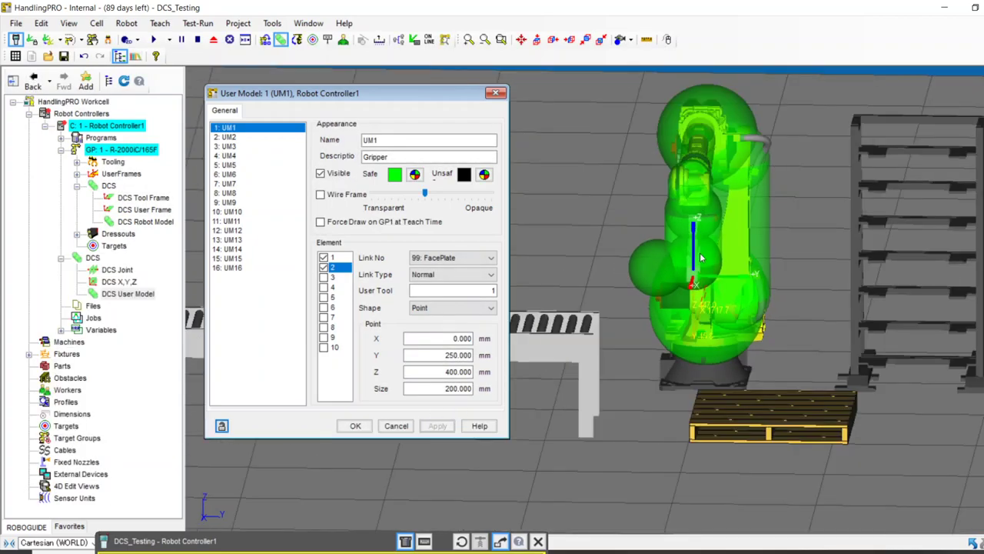
pyautogui.moveTo(687, 278); pyautogui.dragTo(662, 223, button='right')
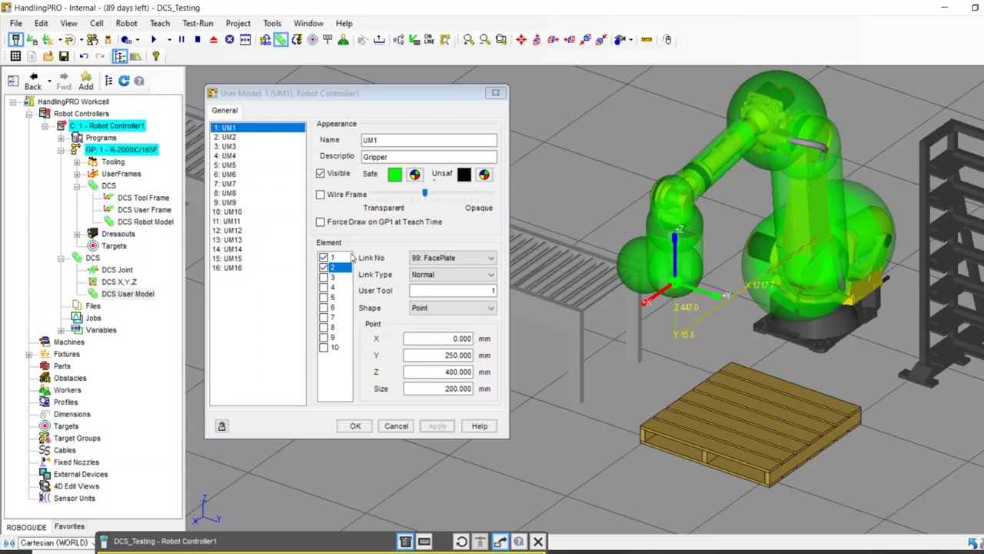
pyautogui.scroll(2, 704, 274)
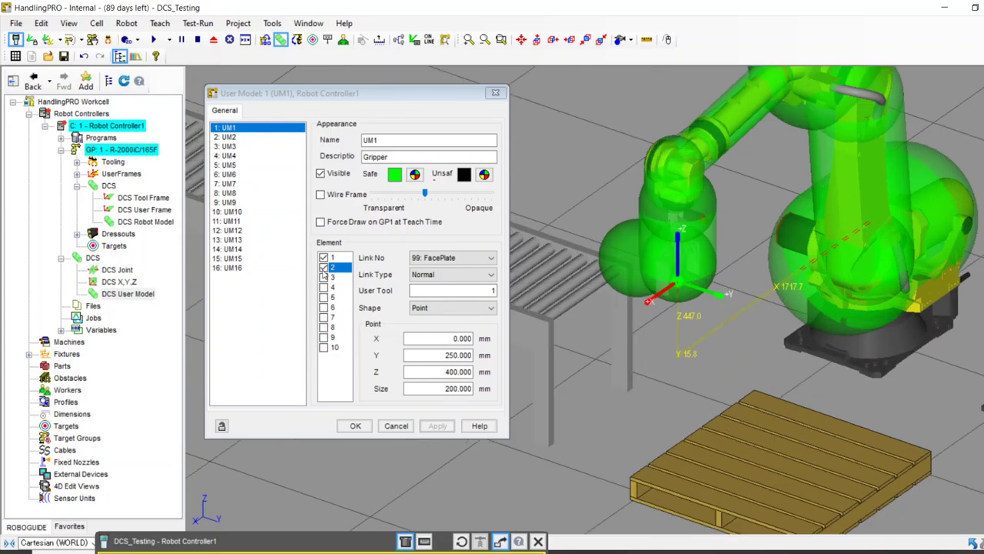
# Disable element 2, zero its User Tool, Y, Z and Size, apply, and select element 1.
pyautogui.click(324, 269)
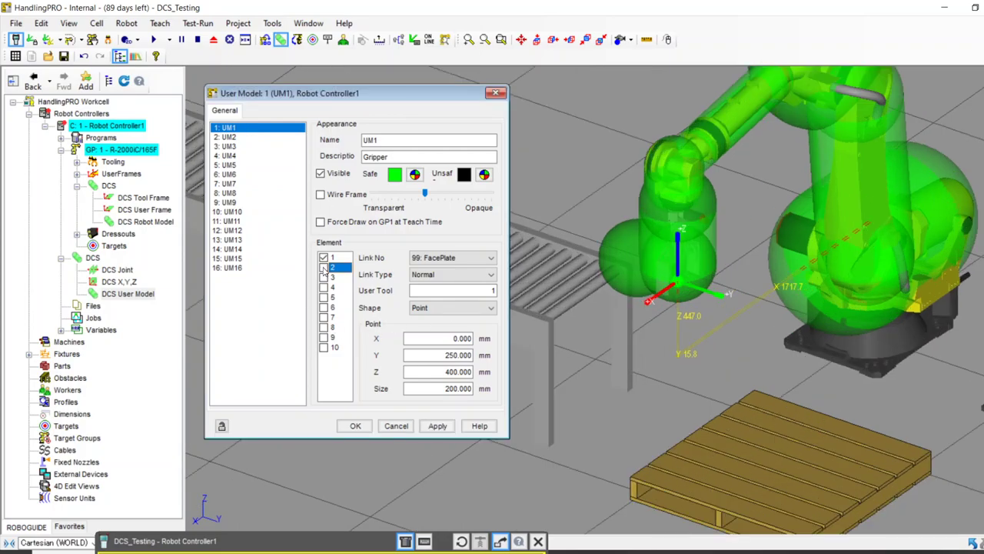
pyautogui.doubleClick(475, 290)
pyautogui.write('0')
pyautogui.doubleClick(442, 354)
pyautogui.write('0')
pyautogui.press('Tab')
pyautogui.write('0')
pyautogui.press('Tab')
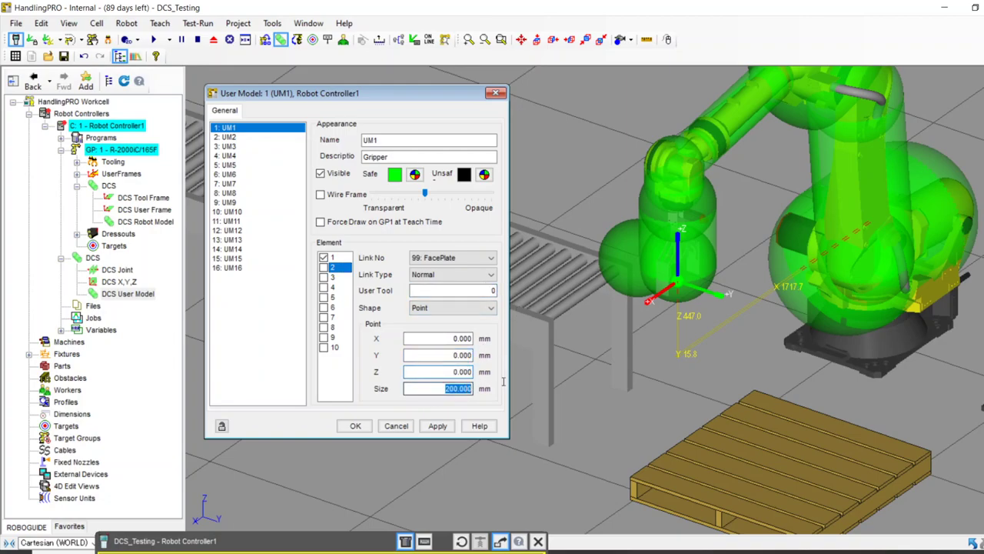
pyautogui.write('0')
pyautogui.click(438, 426)
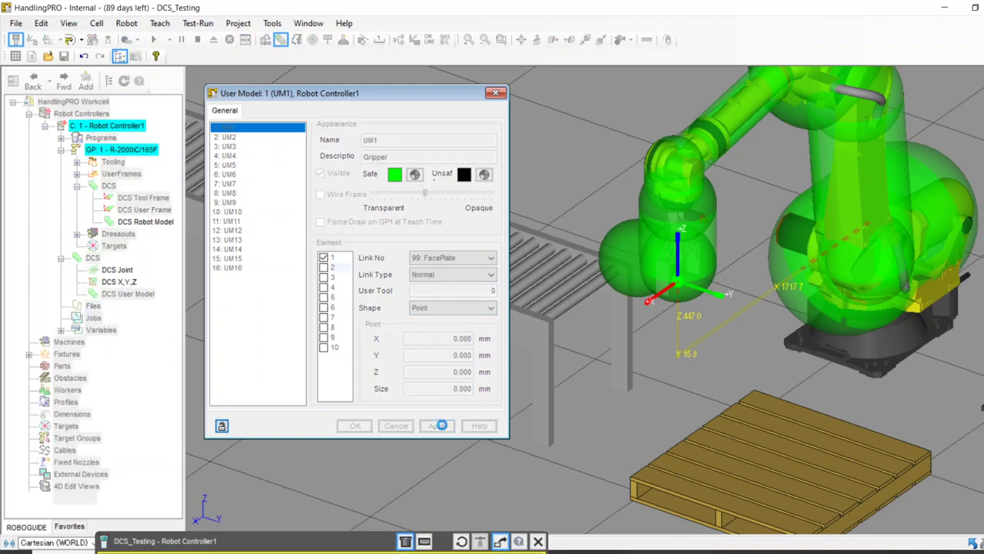
pyautogui.click(342, 259)
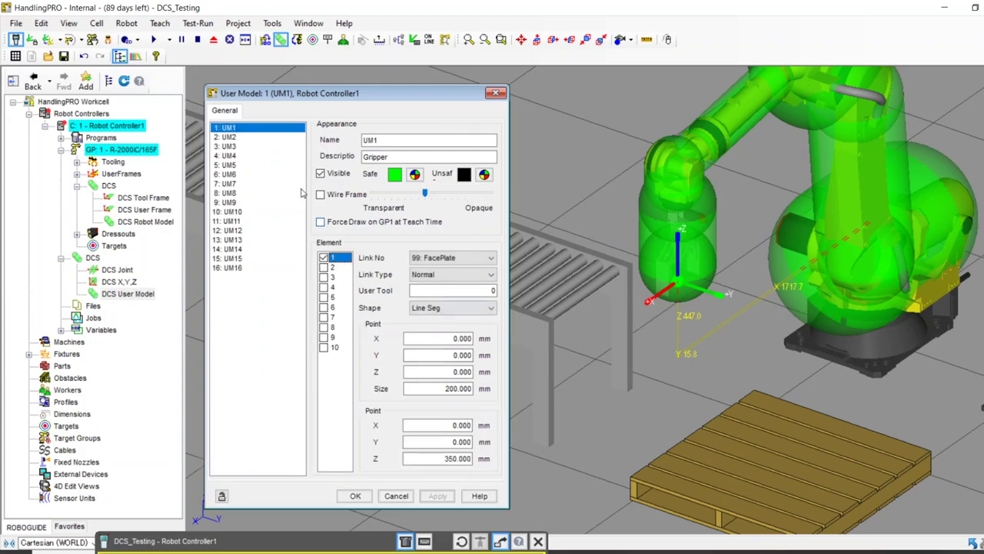
pyautogui.scroll(-4, 770, 257)
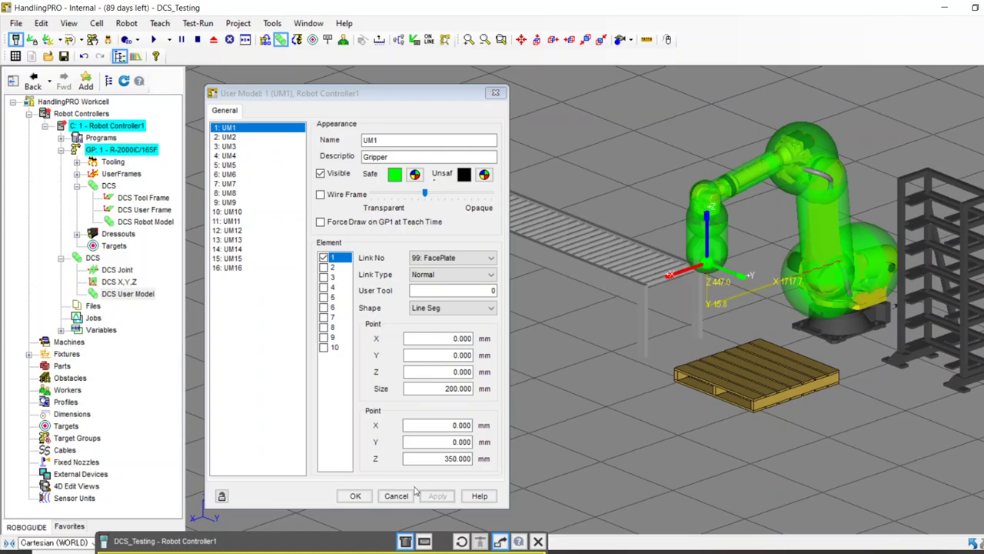
# Close the UM1 User Model settings with OK and orbit the view toward the rack.
pyautogui.click(360, 496)
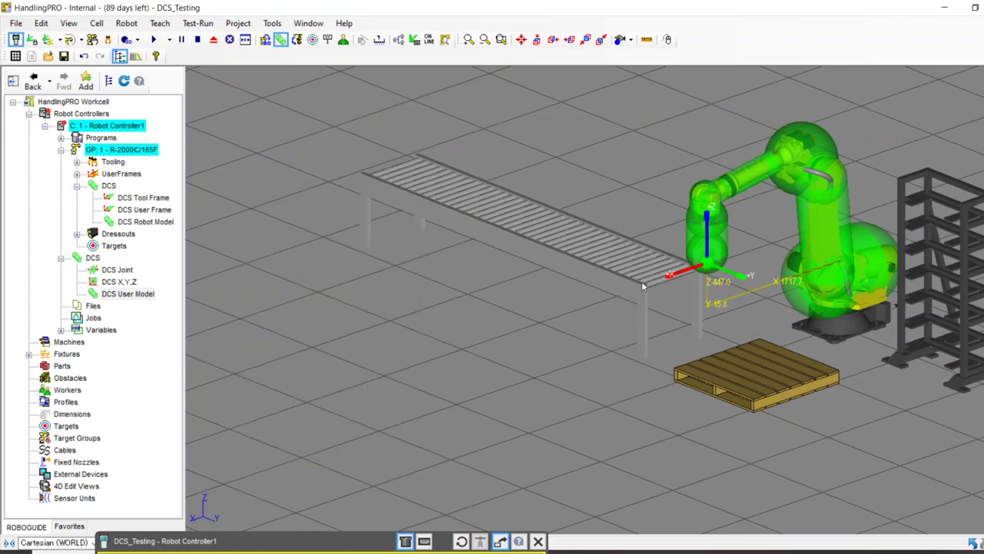
pyautogui.moveTo(786, 295); pyautogui.dragTo(548, 329, button='right')
pyautogui.scroll(2, 488, 273)
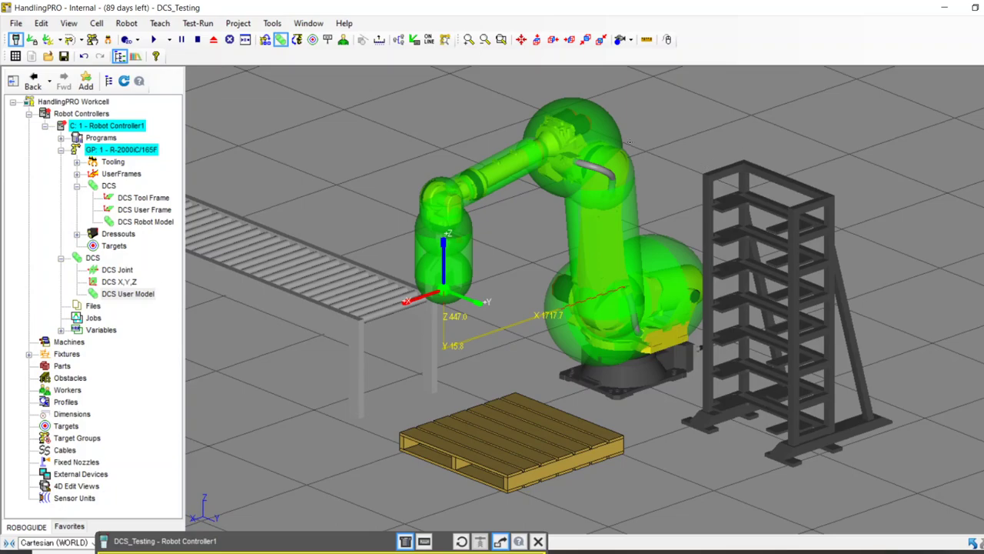
# Open the CPC1 X,Y,Z zone and apply the description 'Safe Working Space'.
pyautogui.doubleClick(121, 282)
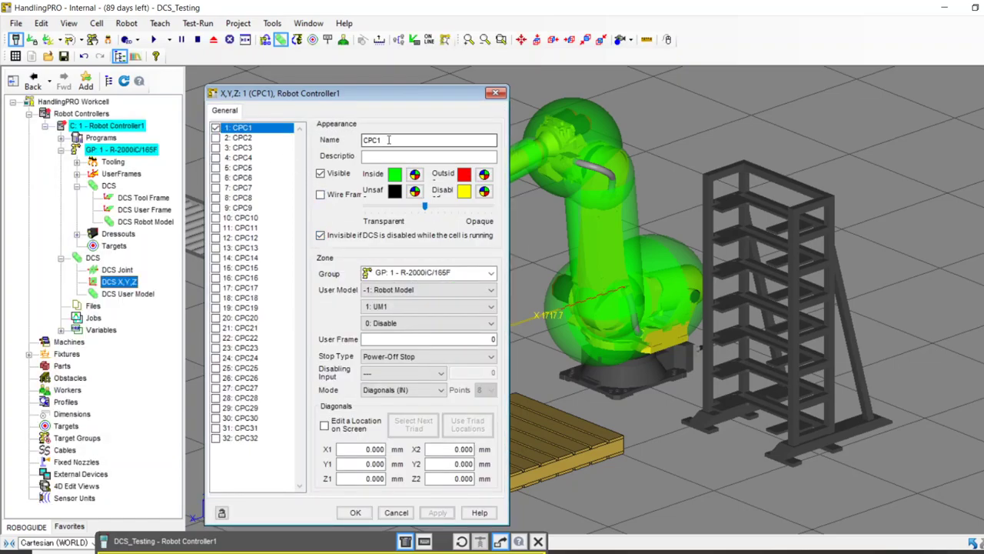
pyautogui.click(373, 158)
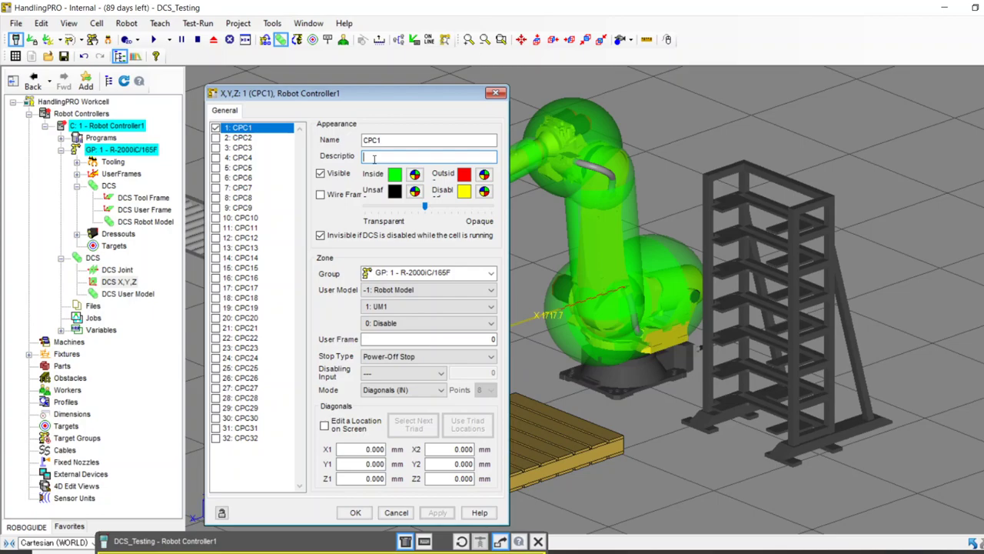
pyautogui.write('Safe Workin')
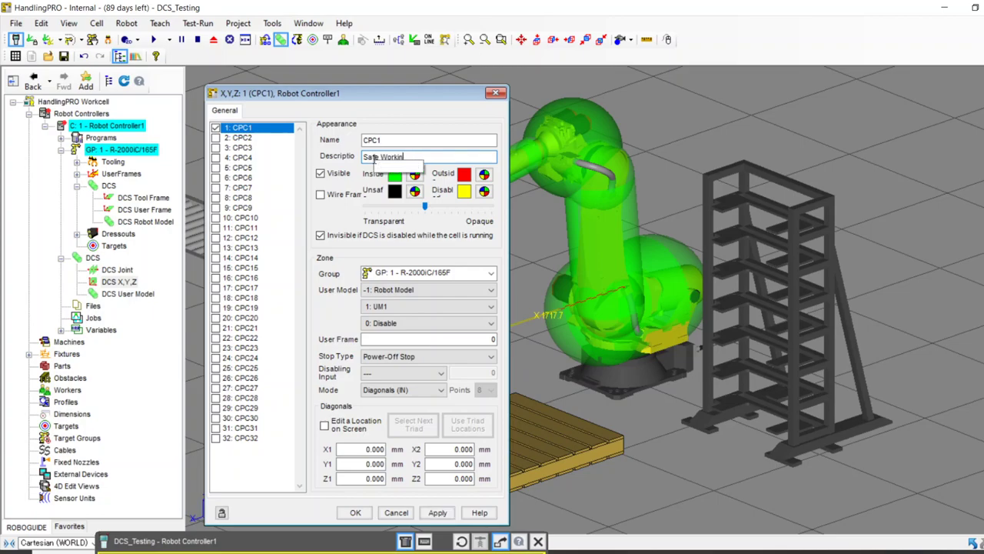
pyautogui.write('g Space')
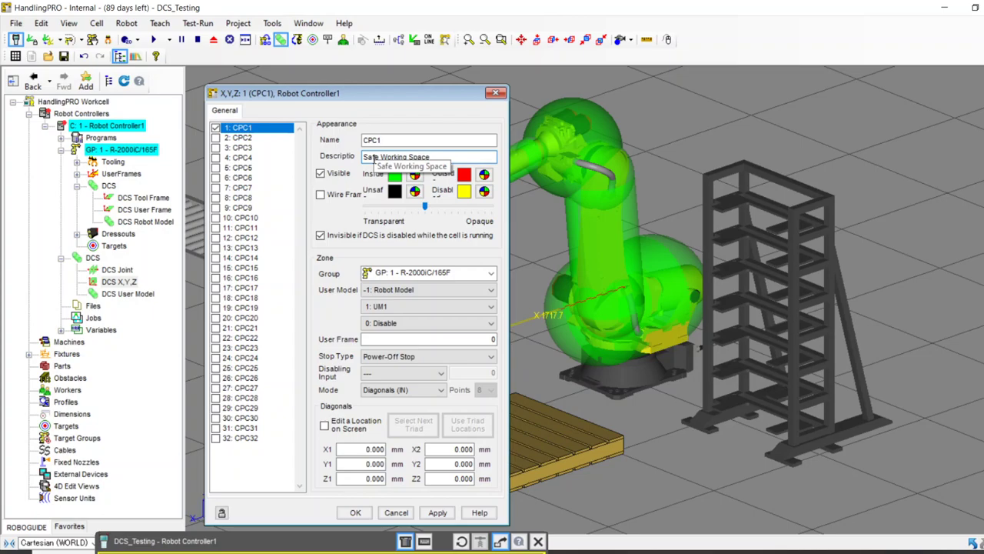
pyautogui.click(436, 512)
pyautogui.moveTo(398, 92); pyautogui.dragTo(372, 76)
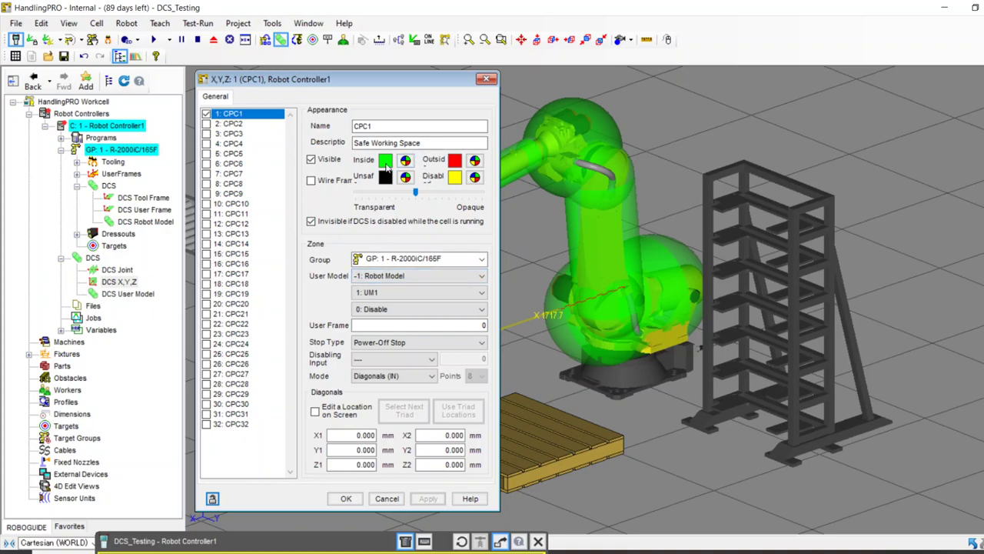
pyautogui.moveTo(363, 87); pyautogui.dragTo(366, 91)
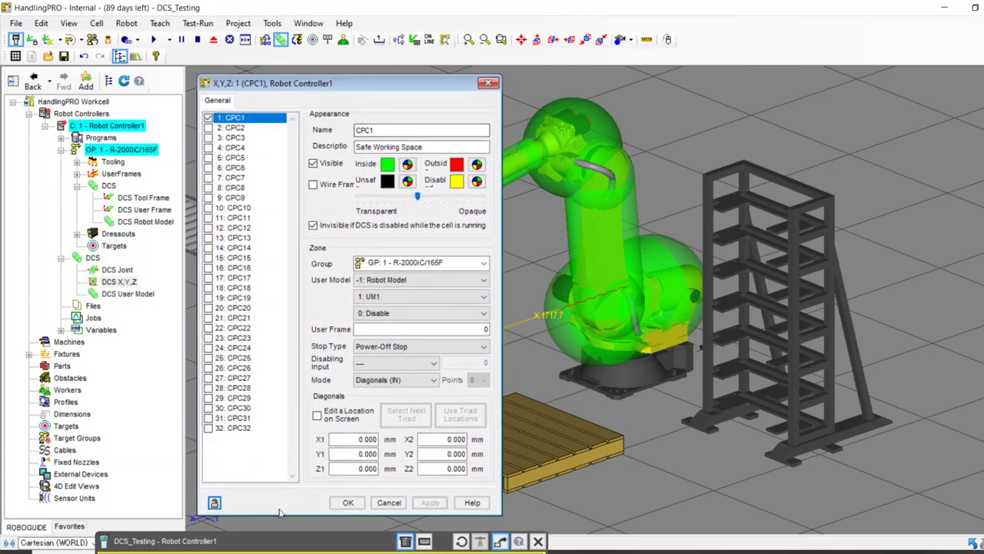
pyautogui.moveTo(279, 540); pyautogui.dragTo(241, 548)
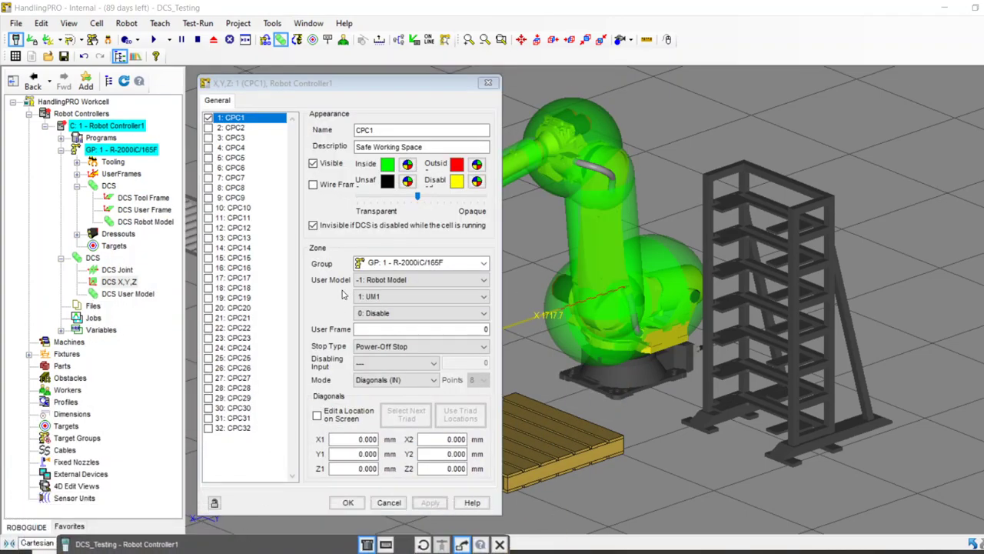
pyautogui.moveTo(374, 88); pyautogui.dragTo(370, 86)
pyautogui.scroll(-5, 614, 175)
pyautogui.scroll(8, 616, 175)
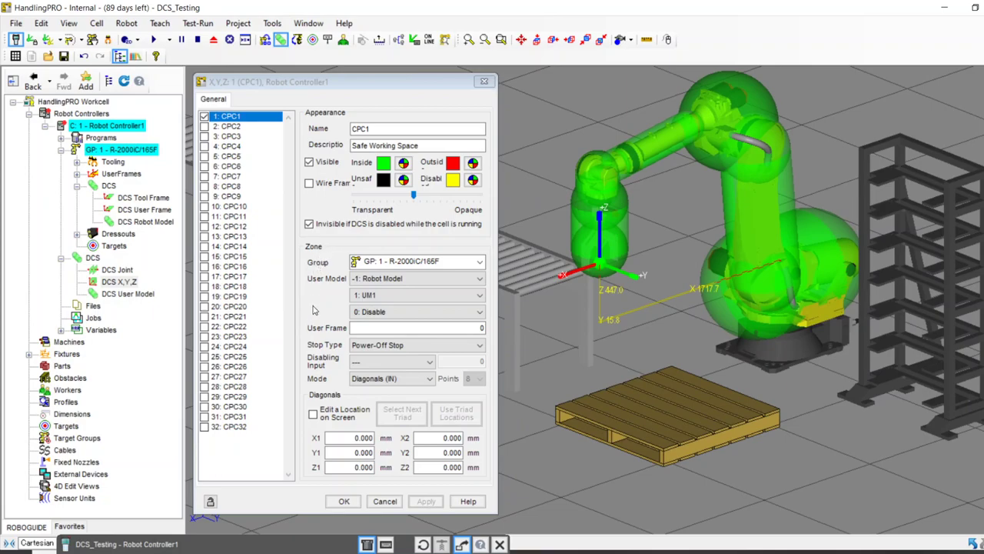
pyautogui.click(362, 278)
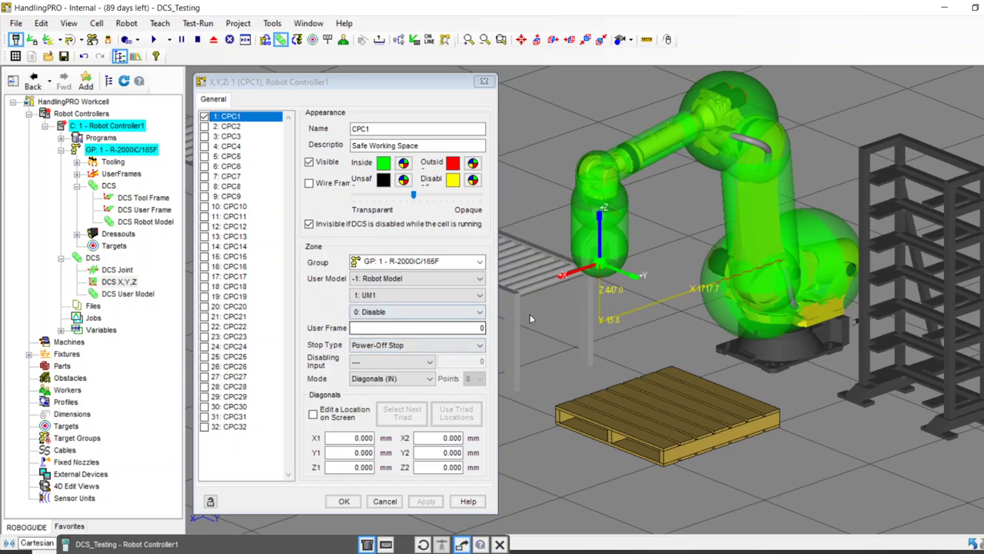
pyautogui.click(374, 350)
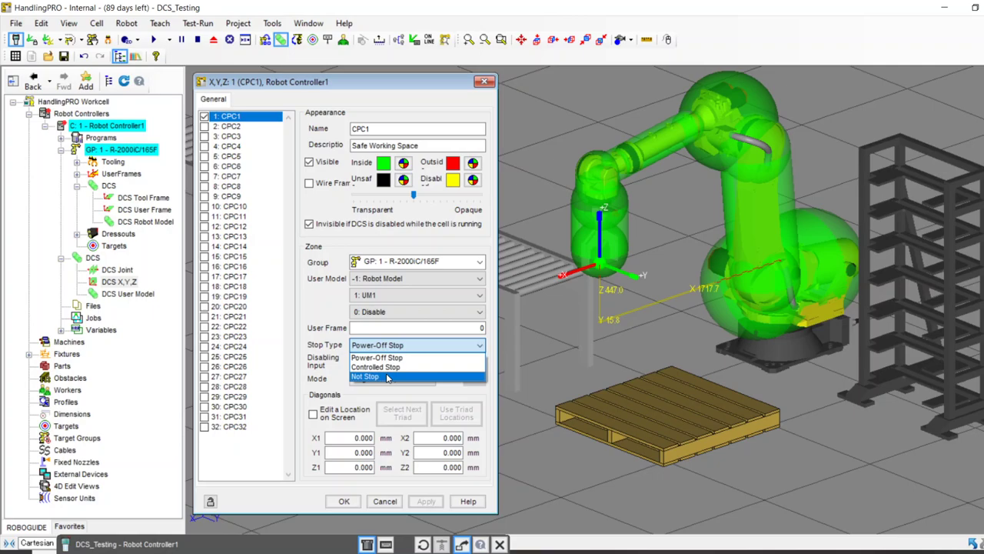
pyautogui.click(396, 356)
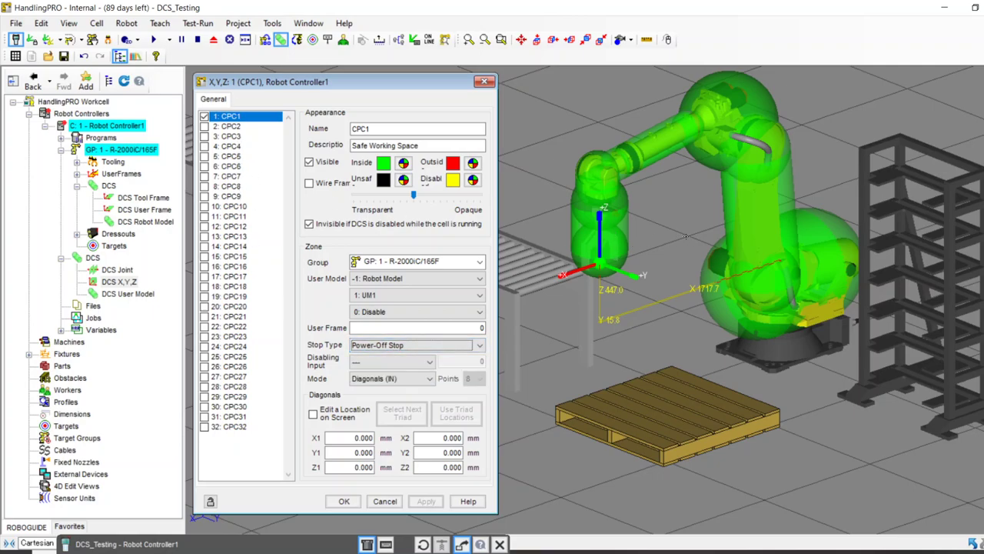
pyautogui.click(481, 344)
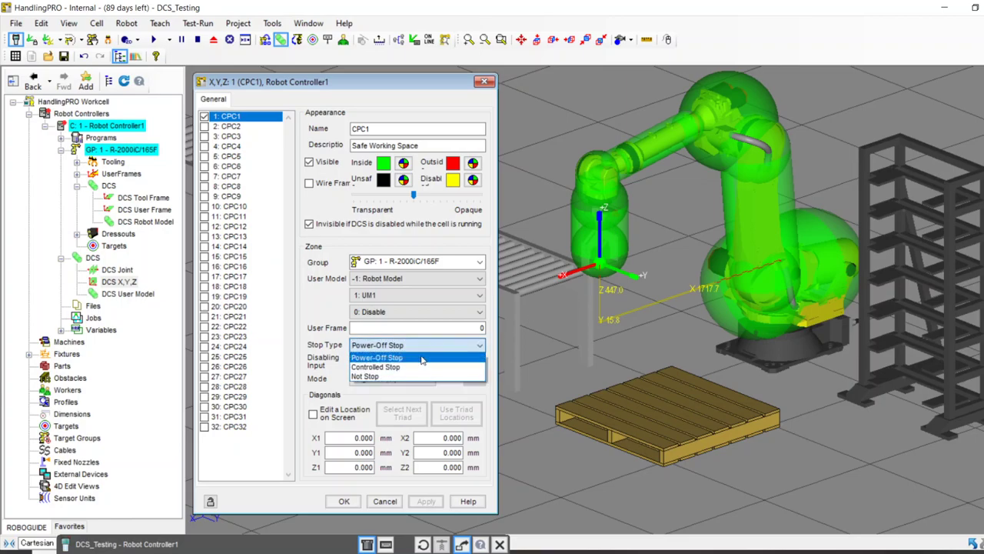
pyautogui.click(401, 380)
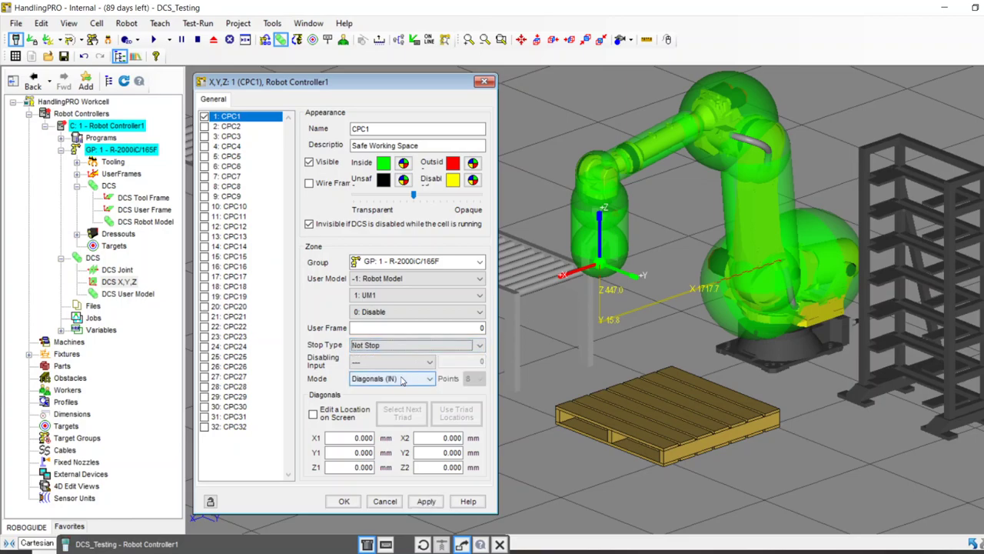
pyautogui.click(456, 348)
pyautogui.click(412, 359)
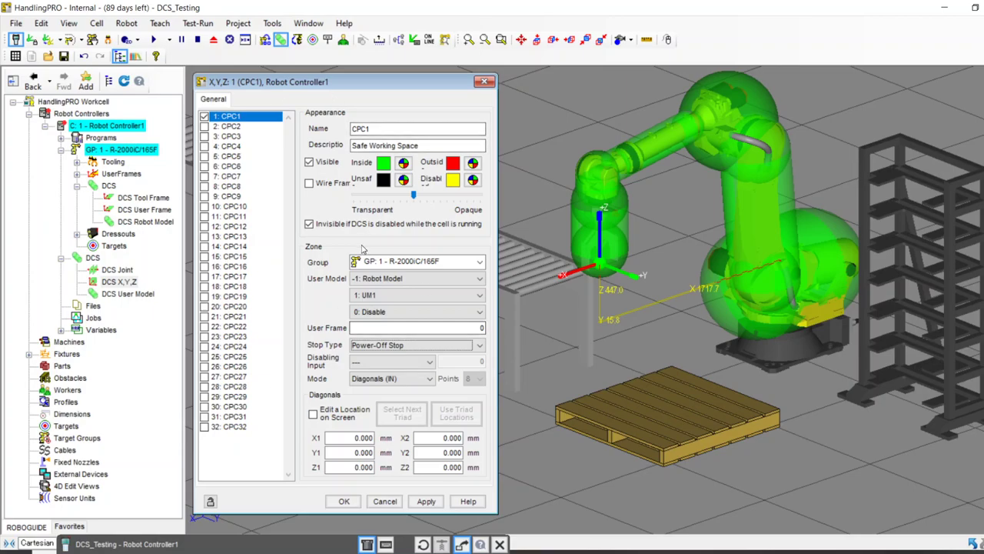
pyautogui.click(404, 363)
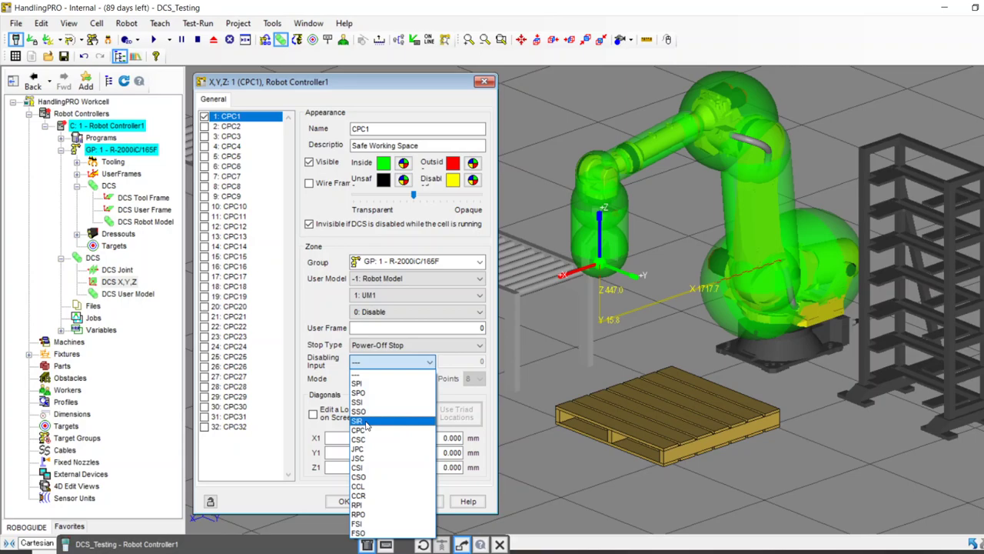
pyautogui.click(688, 247)
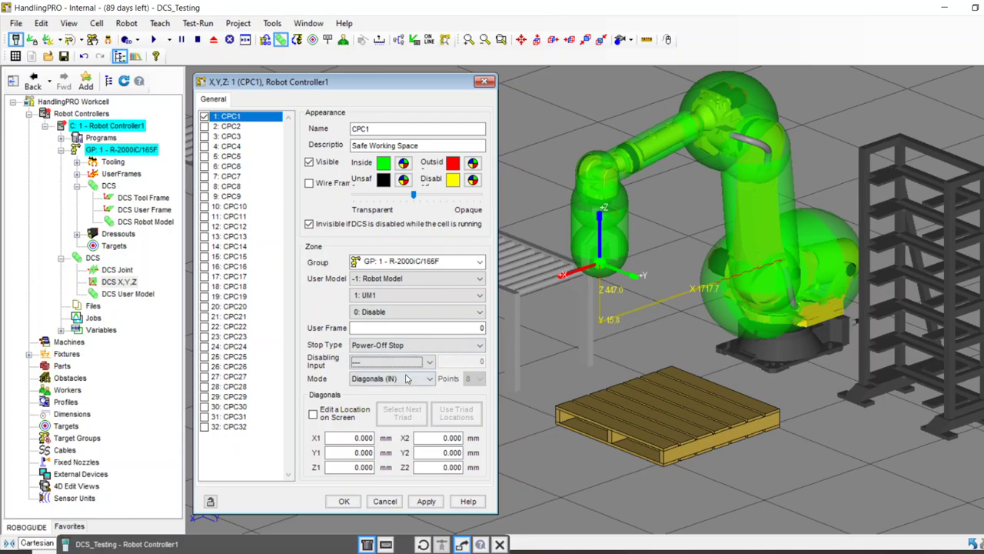
pyautogui.scroll(-5, 755, 335)
pyautogui.moveTo(717, 364); pyautogui.dragTo(675, 350, button='right')
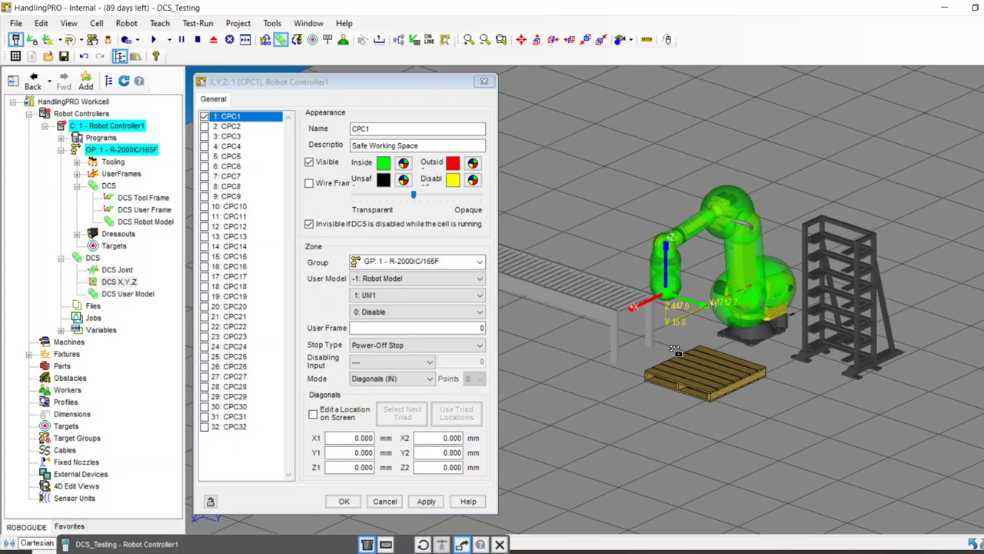
pyautogui.scroll(2, 690, 293)
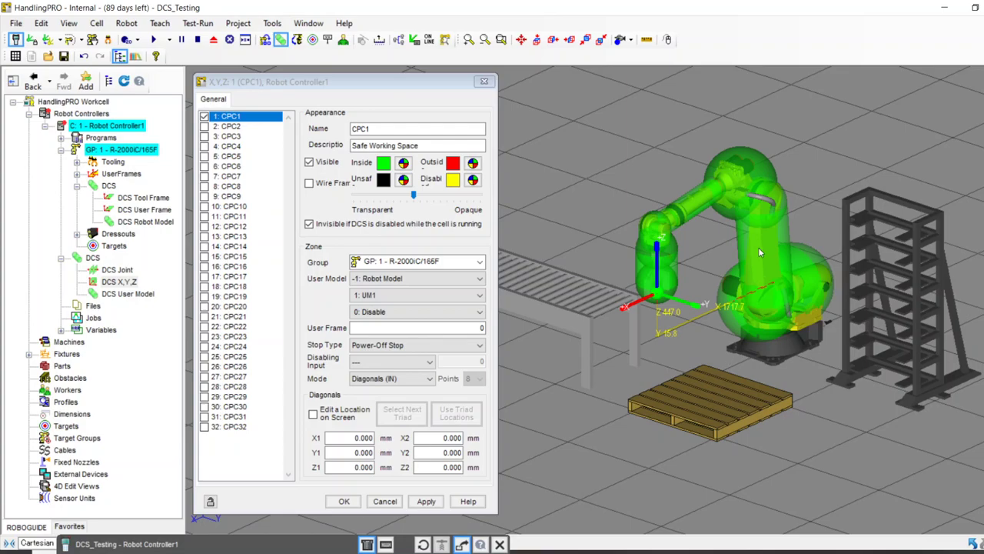
pyautogui.scroll(2, 706, 417)
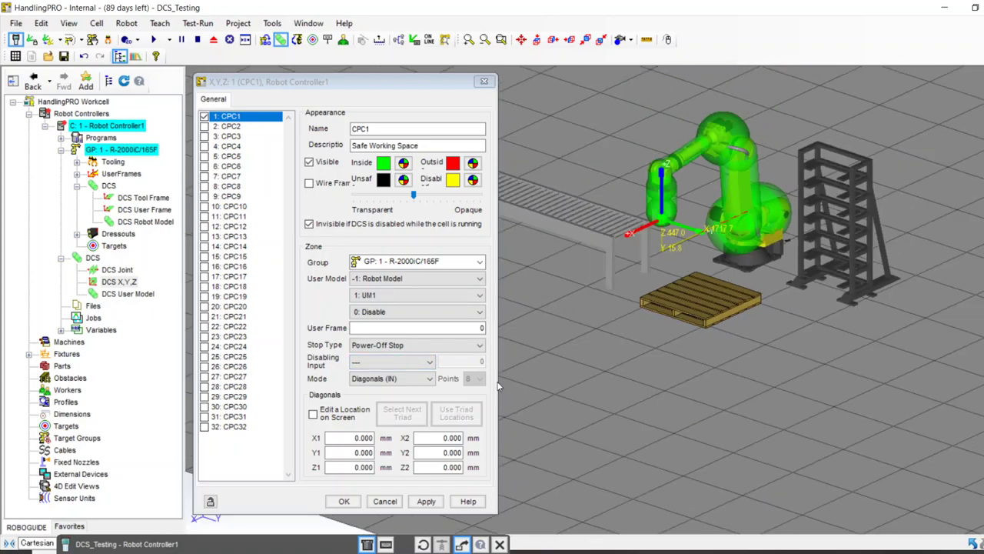
pyautogui.click(385, 378)
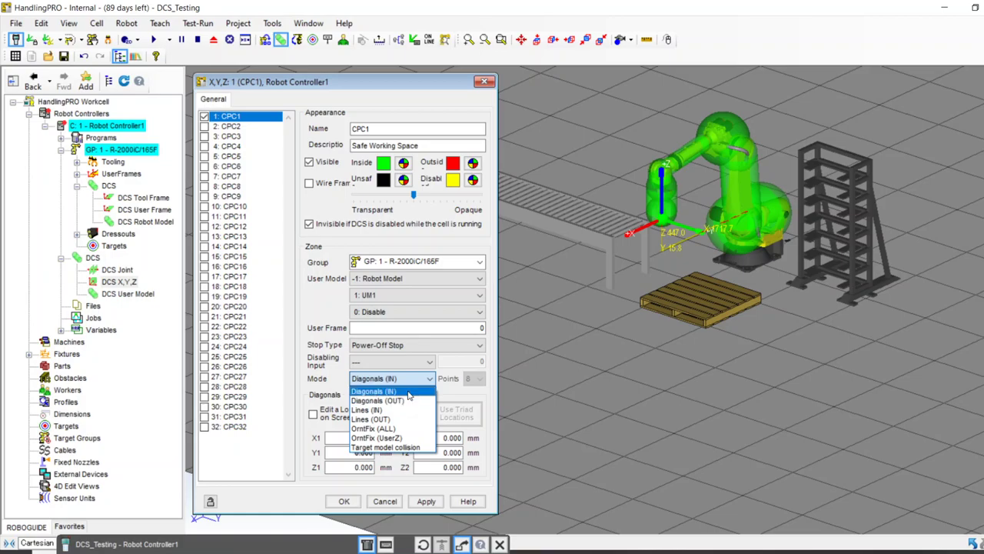
pyautogui.click(409, 394)
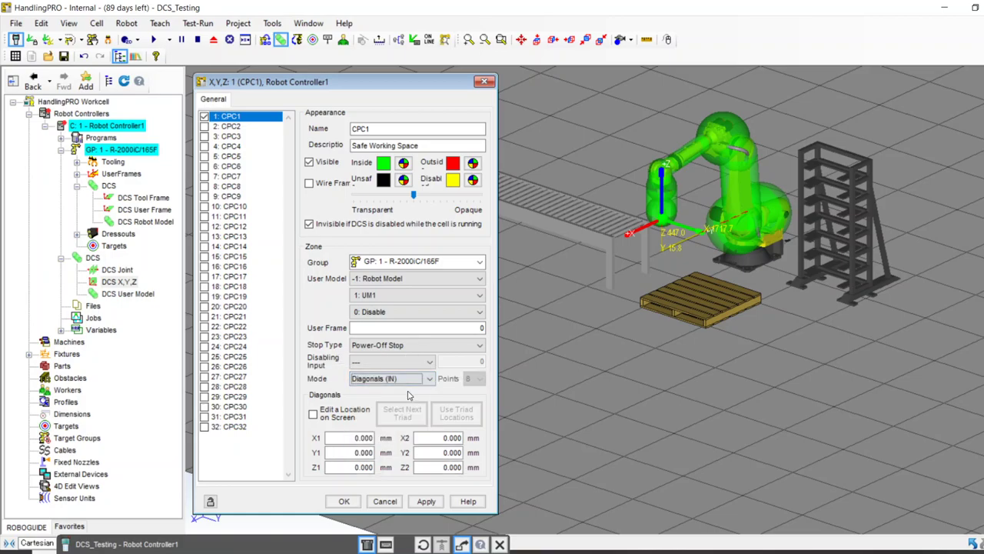
# Turn on on-screen corner editing and drag the next corner's Z up to 2146 mm.
pyautogui.click(313, 415)
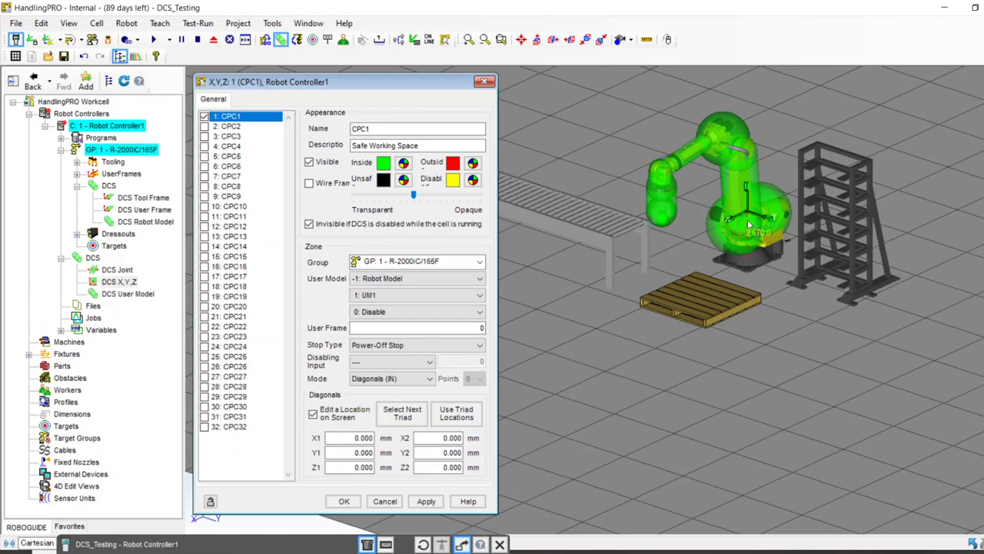
pyautogui.moveTo(740, 217); pyautogui.dragTo(547, 299)
pyautogui.click(402, 413)
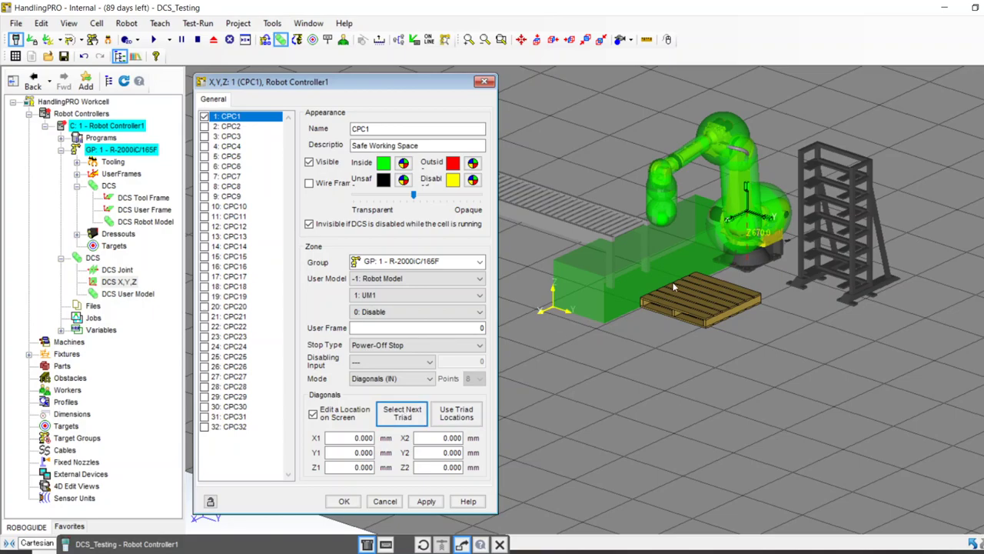
pyautogui.moveTo(748, 202); pyautogui.dragTo(918, 153)
pyautogui.moveTo(669, 274); pyautogui.dragTo(813, 288, button='right')
pyautogui.scroll(5, 813, 288)
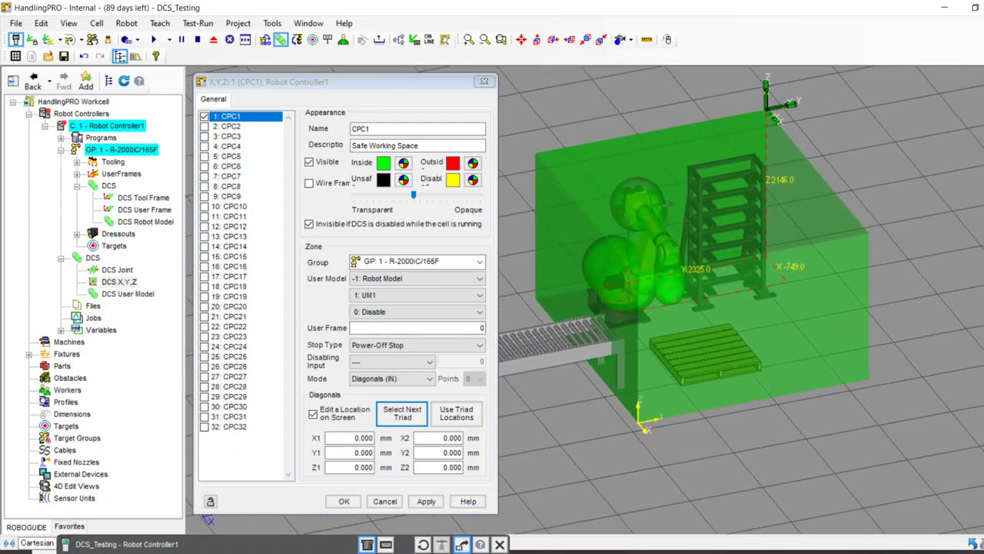
pyautogui.scroll(-2, 758, 248)
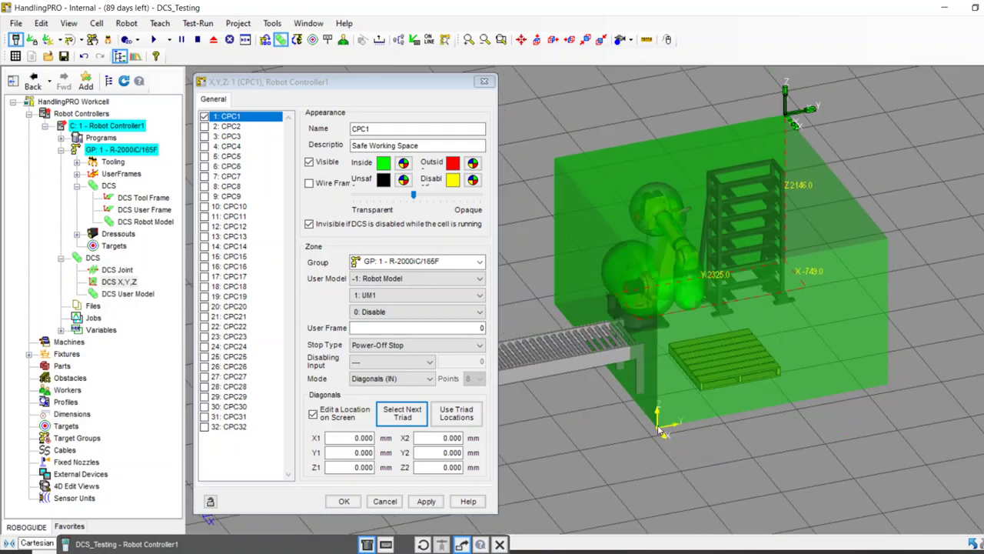
pyautogui.scroll(4, 655, 432)
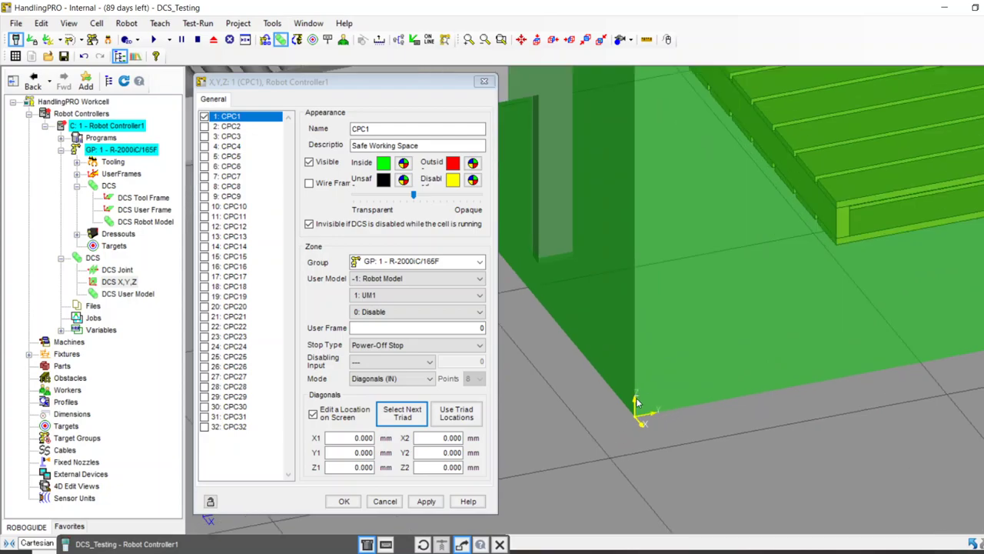
pyautogui.scroll(-4, 637, 401)
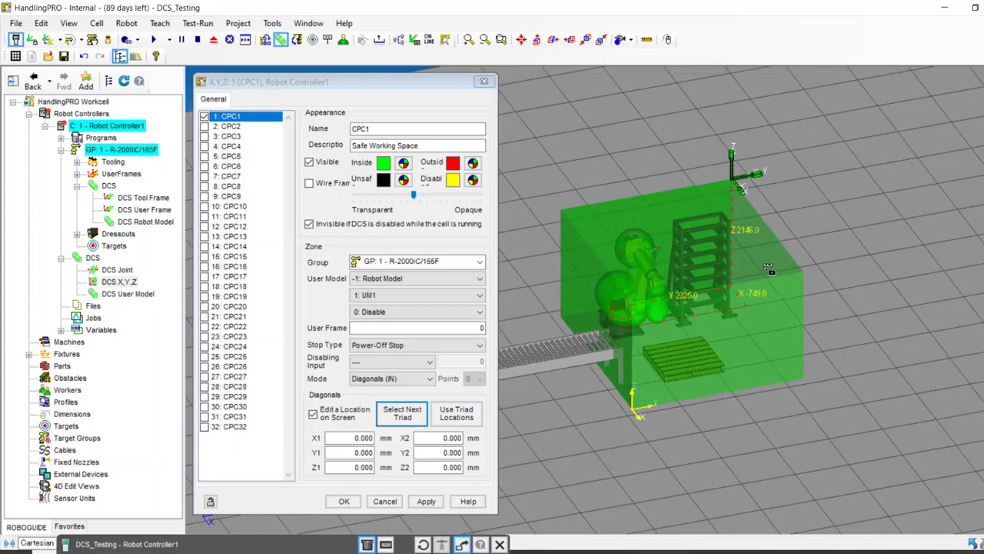
pyautogui.moveTo(767, 268); pyautogui.dragTo(673, 290, button='right')
pyautogui.scroll(3, 731, 180)
pyautogui.scroll(-4, 731, 180)
# Drag the next zone corner to shift the box's edge toward the conveyor.
pyautogui.scroll(3, 672, 290)
pyautogui.click(422, 415)
pyautogui.moveTo(593, 392); pyautogui.dragTo(540, 400)
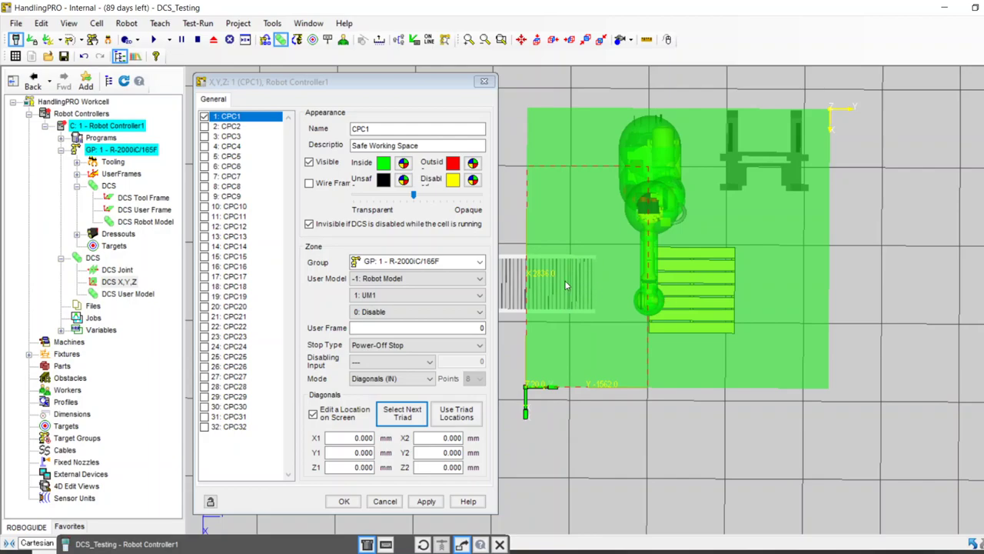
pyautogui.moveTo(539, 392); pyautogui.dragTo(554, 393)
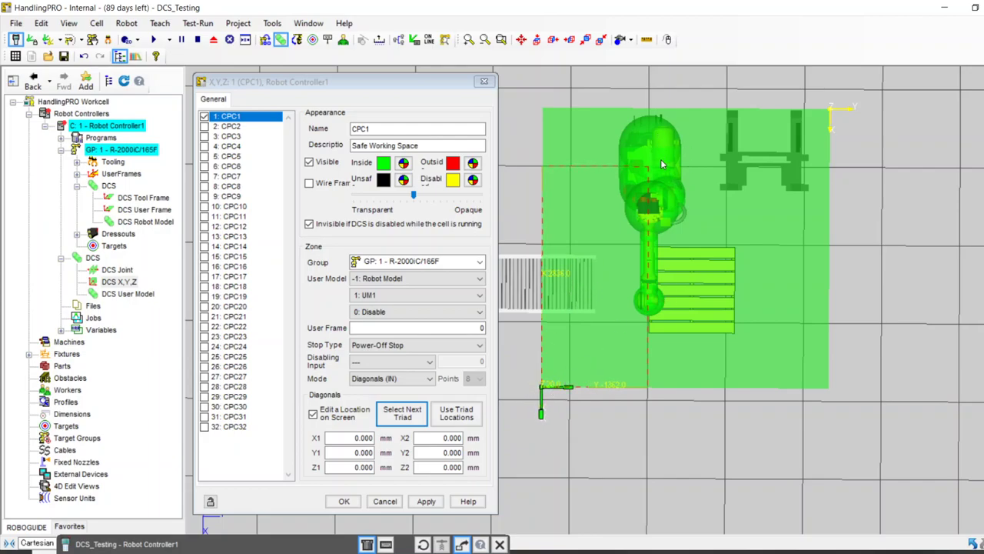
pyautogui.moveTo(717, 316); pyautogui.dragTo(706, 116, button='right')
# Raise the opposite corner's top to Z 2729.0.
pyautogui.click(390, 419)
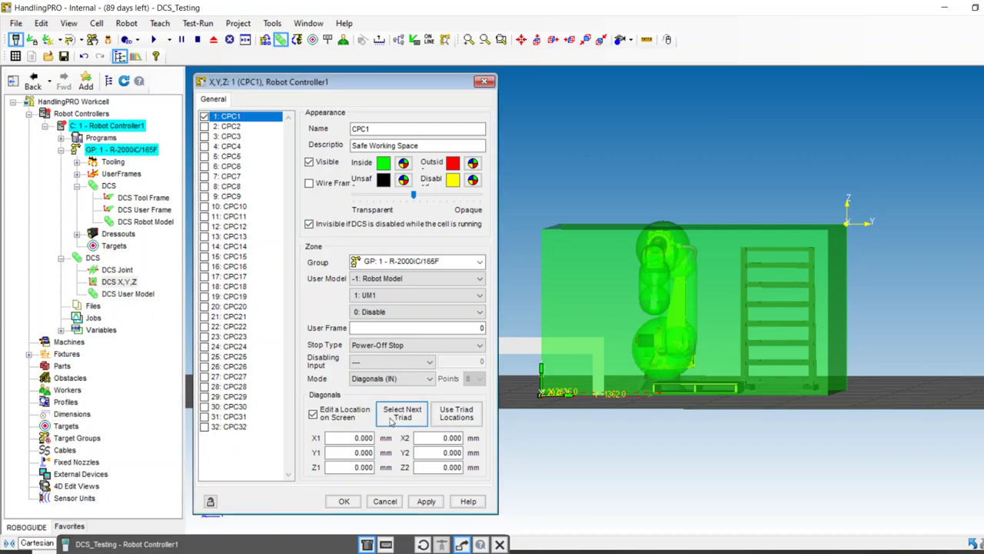
pyautogui.moveTo(849, 209); pyautogui.dragTo(851, 158)
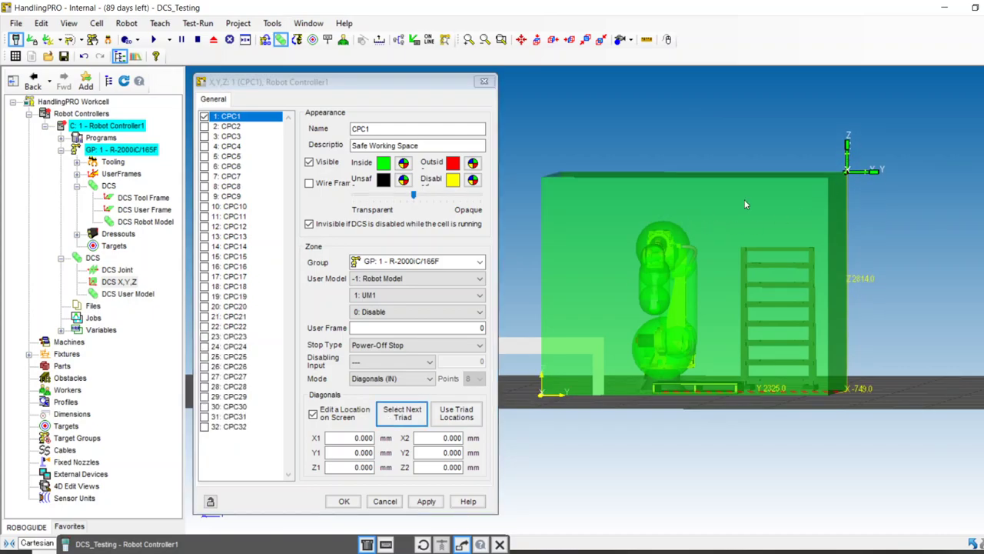
pyautogui.moveTo(851, 153); pyautogui.dragTo(851, 158)
pyautogui.scroll(-2, 665, 254)
pyautogui.moveTo(663, 256); pyautogui.dragTo(644, 356, button='right')
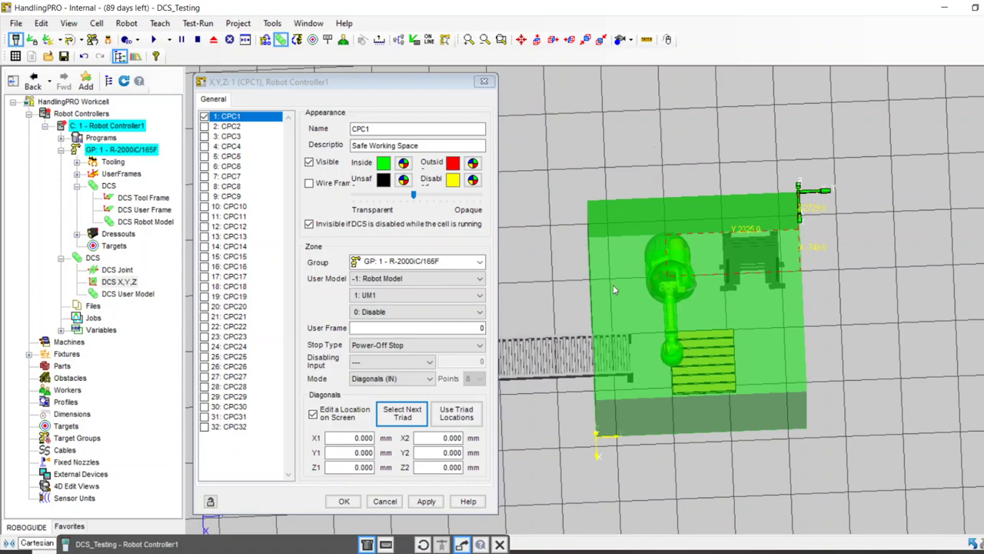
pyautogui.moveTo(718, 323); pyautogui.dragTo(696, 212, button='right')
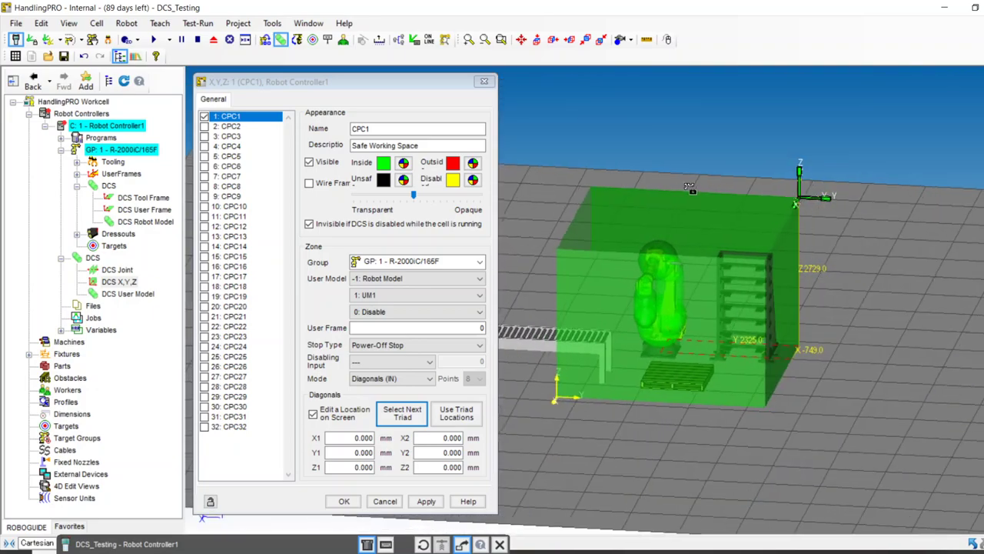
# Apply the triad-based diagonals, close the zone dialog with OK, and bring up the teach pendant.
pyautogui.click(453, 416)
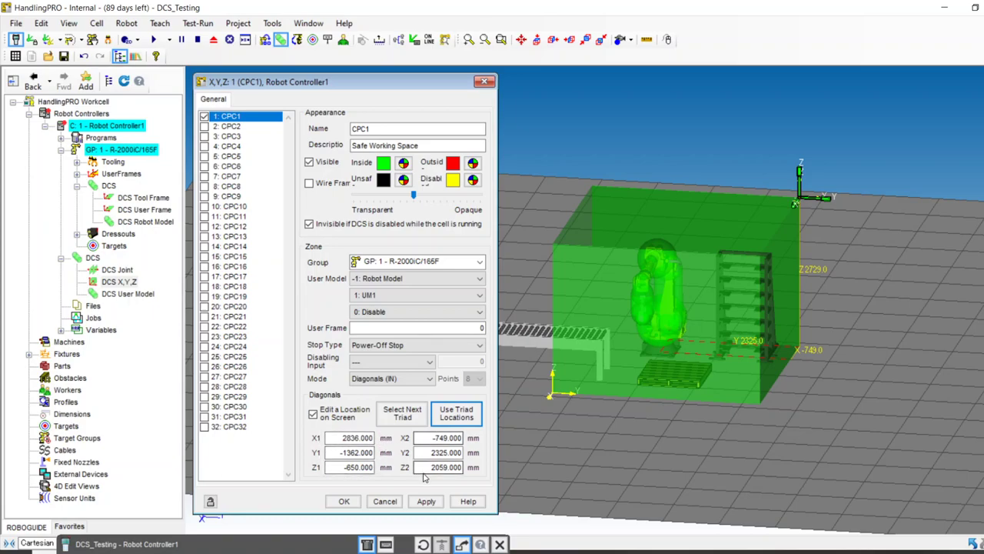
pyautogui.click(431, 504)
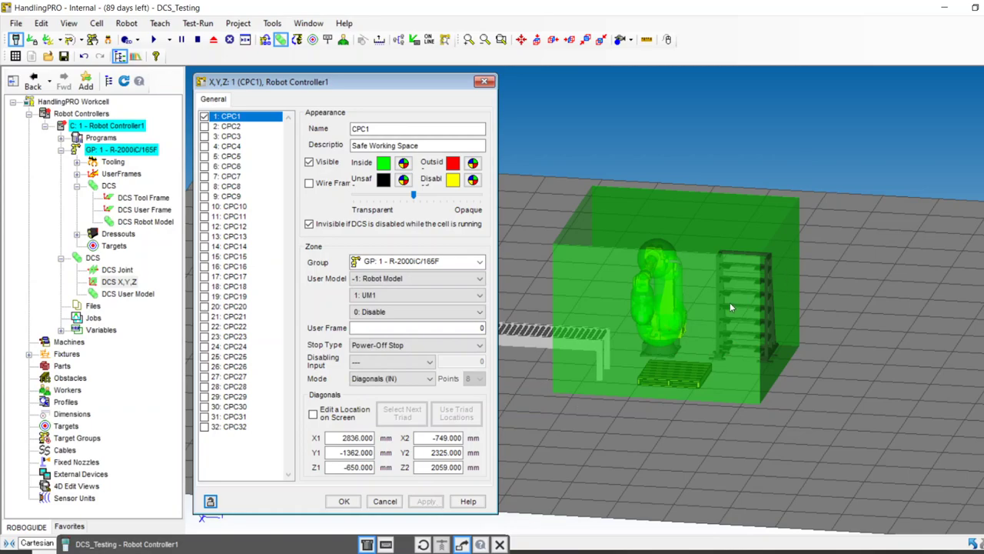
pyautogui.moveTo(702, 309); pyautogui.dragTo(693, 288, button='right')
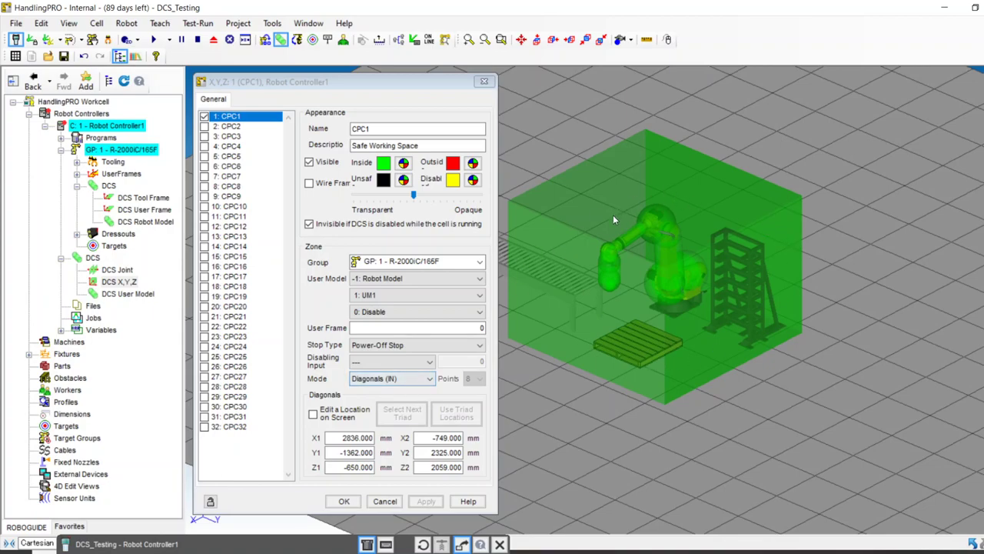
pyautogui.click(338, 501)
pyautogui.moveTo(310, 549); pyautogui.dragTo(310, 65)
# Open the pendant's DCS status screen via MENU, NEXT, SYSTEM and select Cart. position check.
pyautogui.scroll(3, 602, 224)
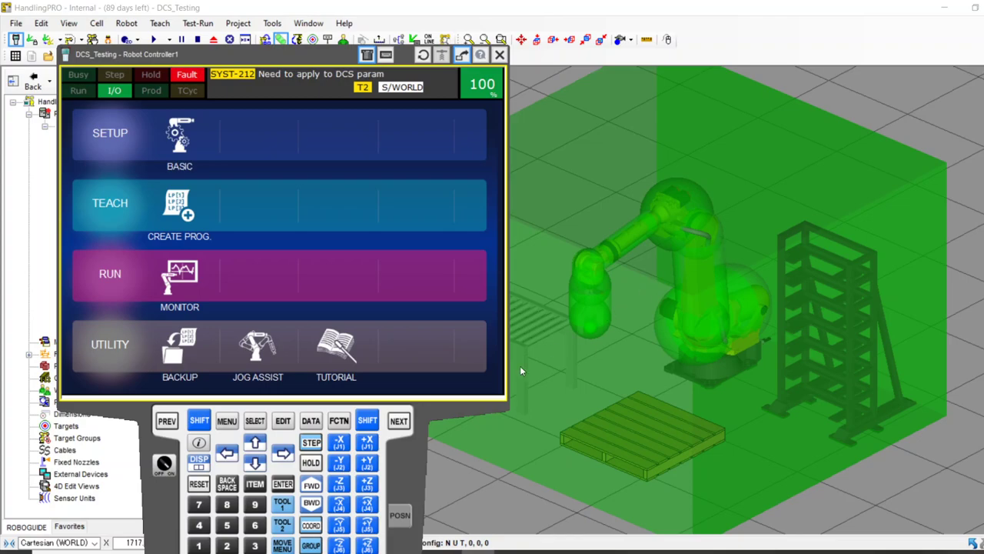
pyautogui.click(228, 423)
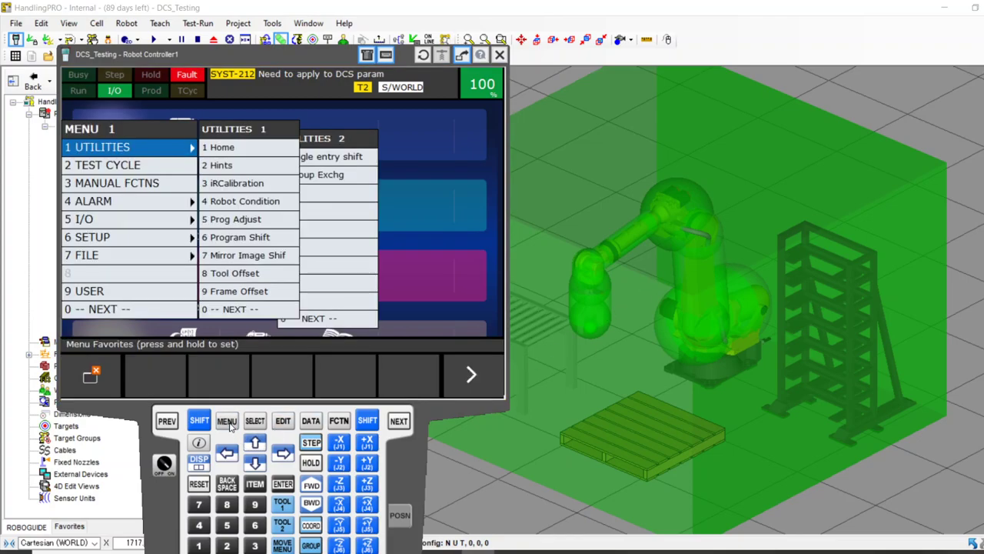
pyautogui.click(134, 311)
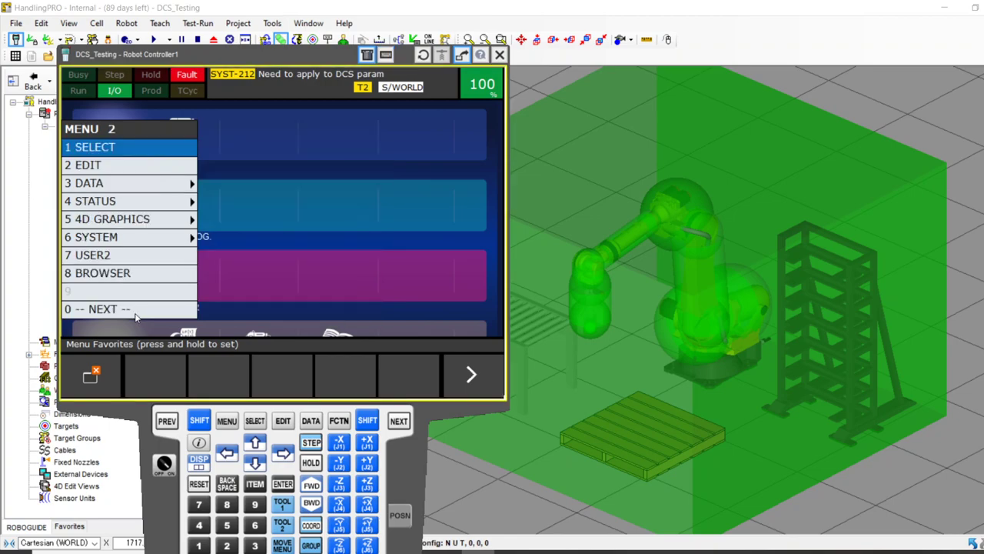
pyautogui.click(119, 241)
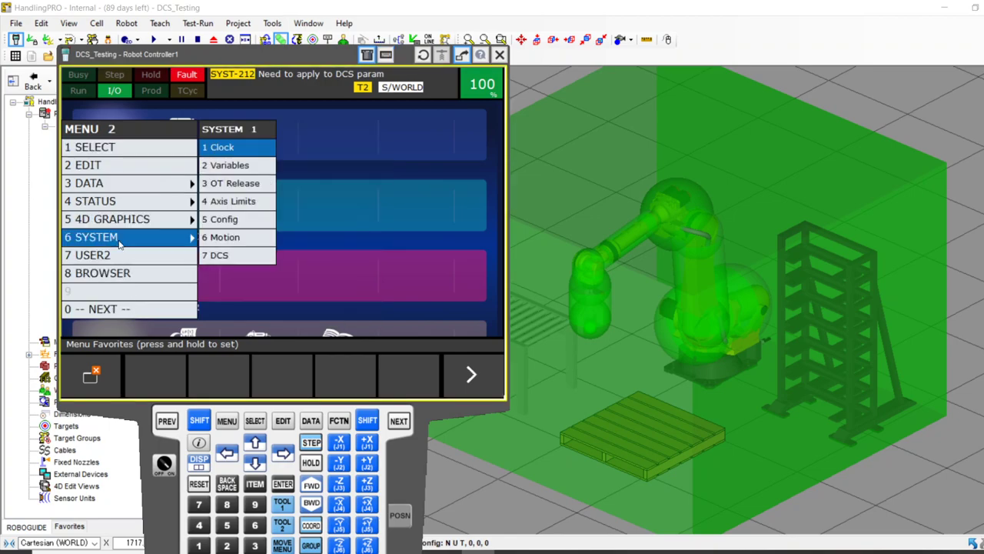
pyautogui.click(219, 255)
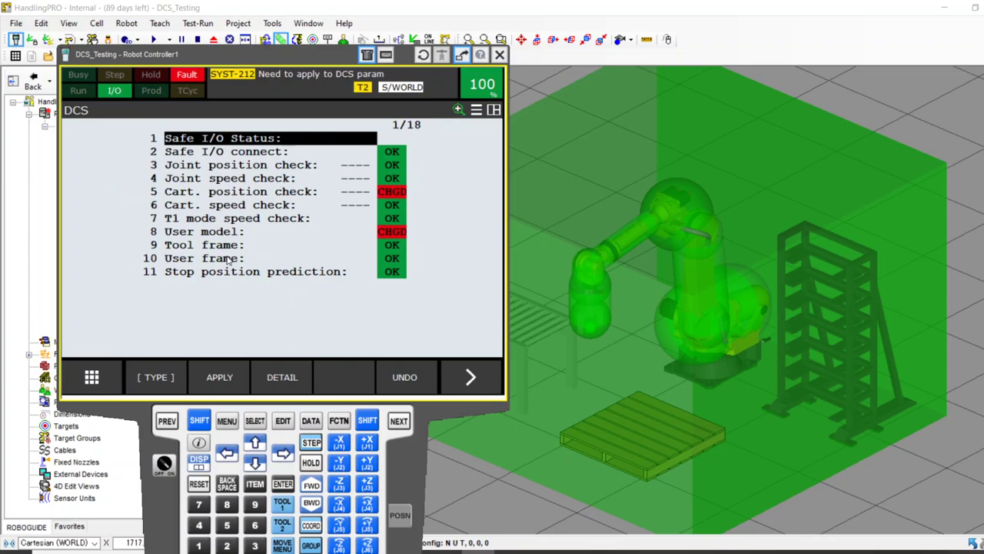
pyautogui.moveTo(310, 55); pyautogui.dragTo(492, 60)
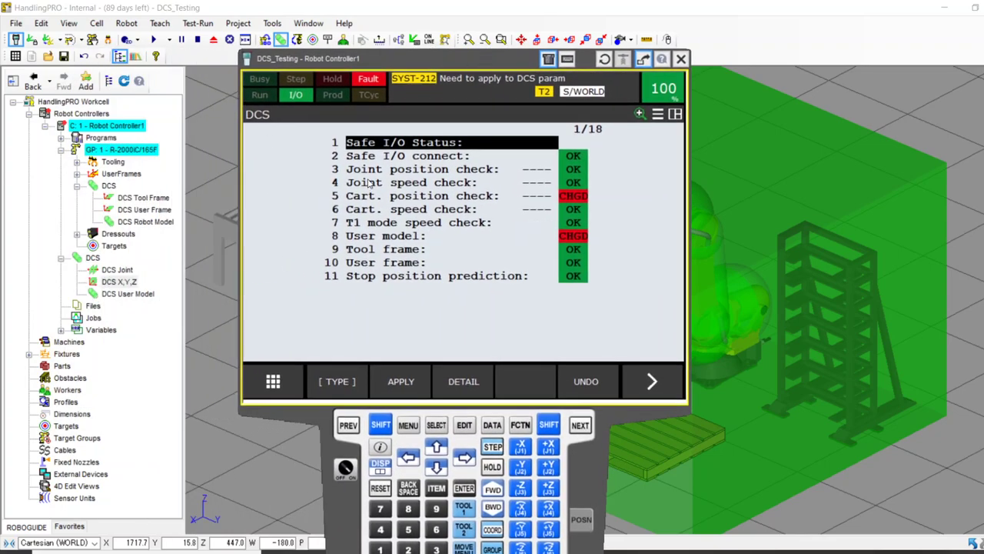
pyautogui.moveTo(453, 61); pyautogui.dragTo(261, 44)
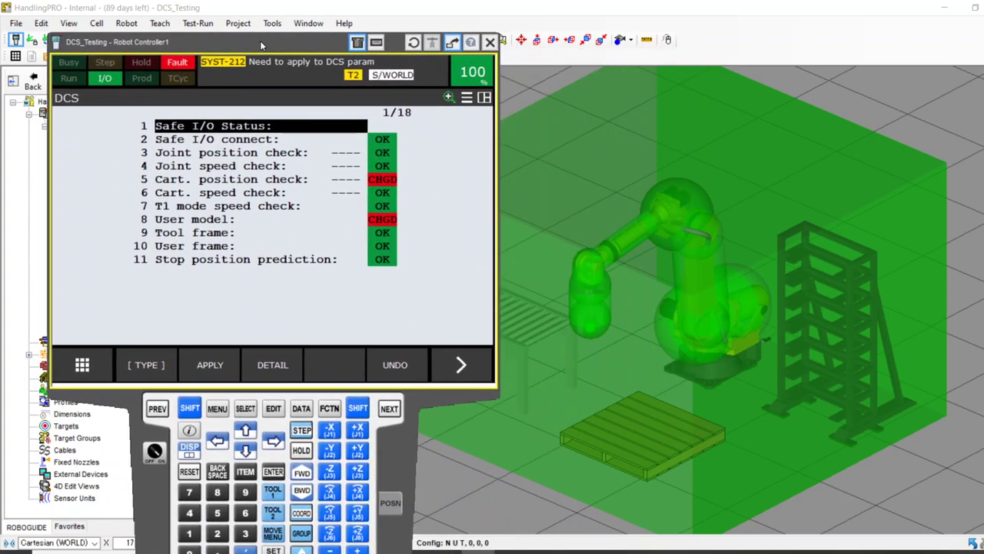
pyautogui.click(222, 181)
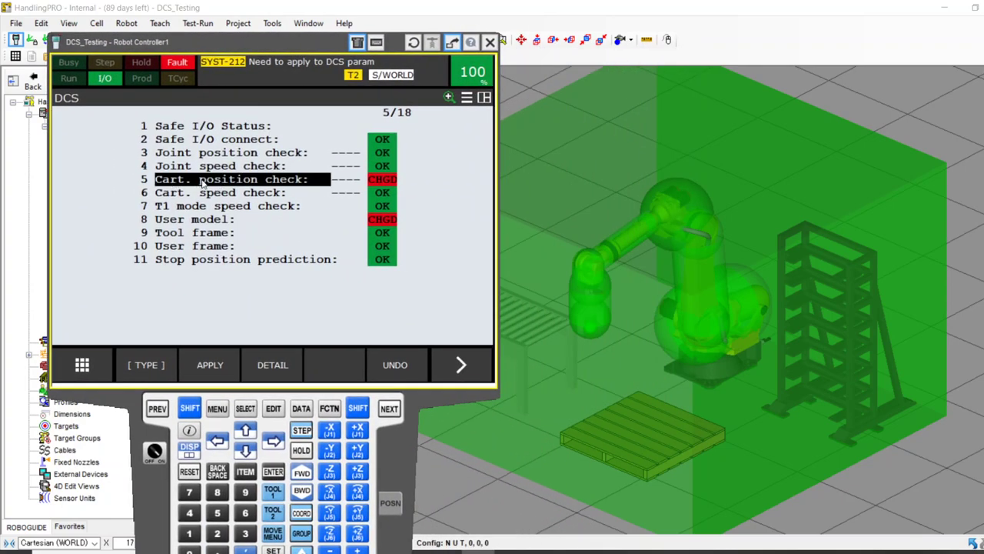
# Open the Cartesian position check list and the detail of zone 1, Safe Working Space.
pyautogui.click(268, 366)
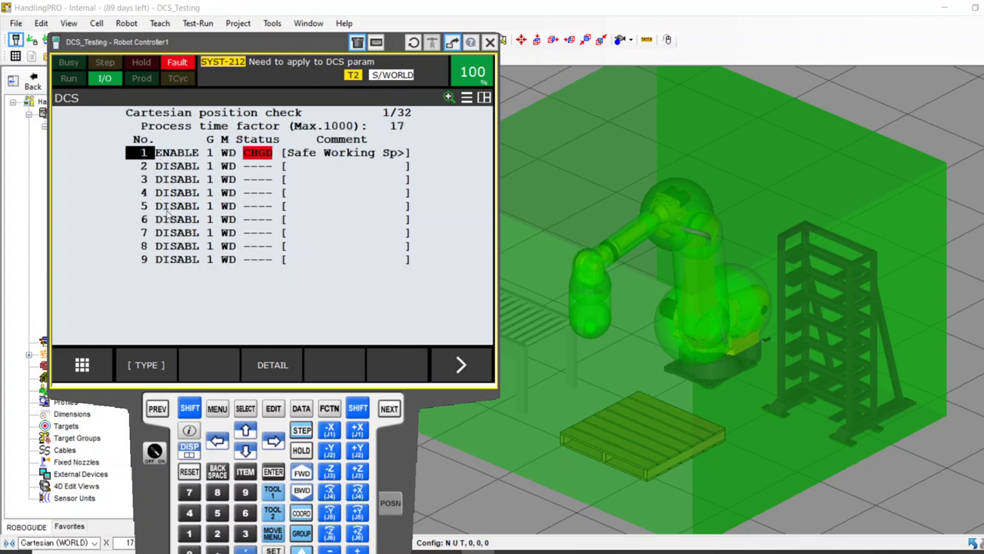
pyautogui.press('Down')
pyautogui.press('Down')
pyautogui.press('Down')
pyautogui.press('Down')
pyautogui.press('Down')
pyautogui.press('Down')
pyautogui.press('Down')
pyautogui.press('Down')
pyautogui.press('Down')
pyautogui.press('Down')
pyautogui.press('Down')
pyautogui.press('Down')
pyautogui.press('Down')
pyautogui.press('Down')
pyautogui.press('Down')
pyautogui.press('Down')
pyautogui.press('Down')
pyautogui.press('Down')
pyautogui.press('Down')
pyautogui.press('Down')
pyautogui.press('Down')
pyautogui.press('Down')
pyautogui.press('Down')
pyautogui.press('Down')
pyautogui.press('Down')
pyautogui.press('Down')
pyautogui.press('Down')
pyautogui.press('Down')
pyautogui.press('Down')
pyautogui.press('Down')
pyautogui.press('Down')
pyautogui.press('Down')
pyautogui.press('Down')
pyautogui.press('Down')
pyautogui.press('Down')
pyautogui.press('Down')
pyautogui.press('Down')
pyautogui.press('Down')
pyautogui.press('Down')
pyautogui.press('Down')
pyautogui.press('Down')
pyautogui.press('Down')
pyautogui.press('Down')
pyautogui.press('Down')
pyautogui.press('Down')
pyautogui.press('Down')
pyautogui.press('Down')
pyautogui.press('Down')
pyautogui.press('Down')
pyautogui.press('Down')
pyautogui.press('Down')
pyautogui.press('Down')
pyautogui.press('Down')
pyautogui.press('Down')
pyautogui.click(283, 375)
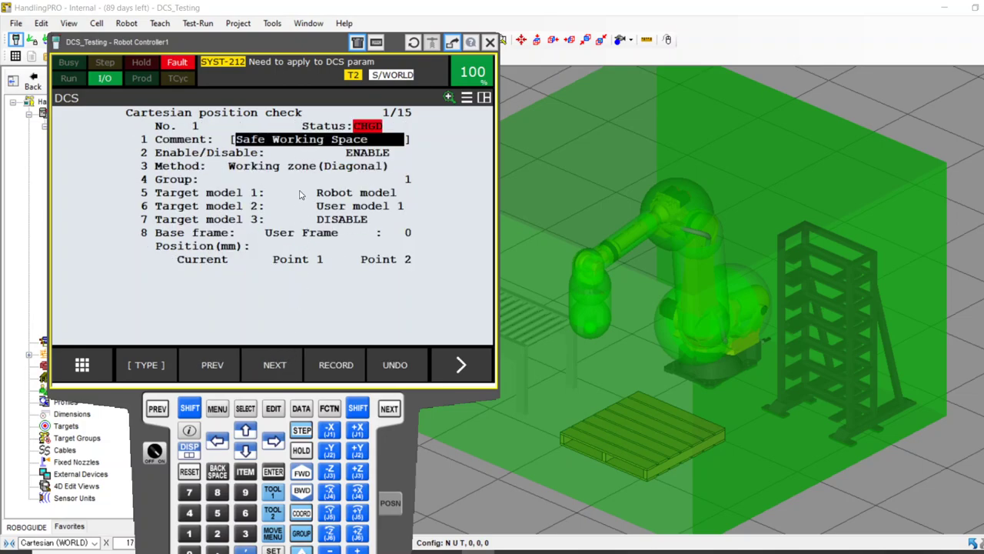
# Step through zone 1's Method, Group, target models and corner coordinates.
pyautogui.click(277, 167)
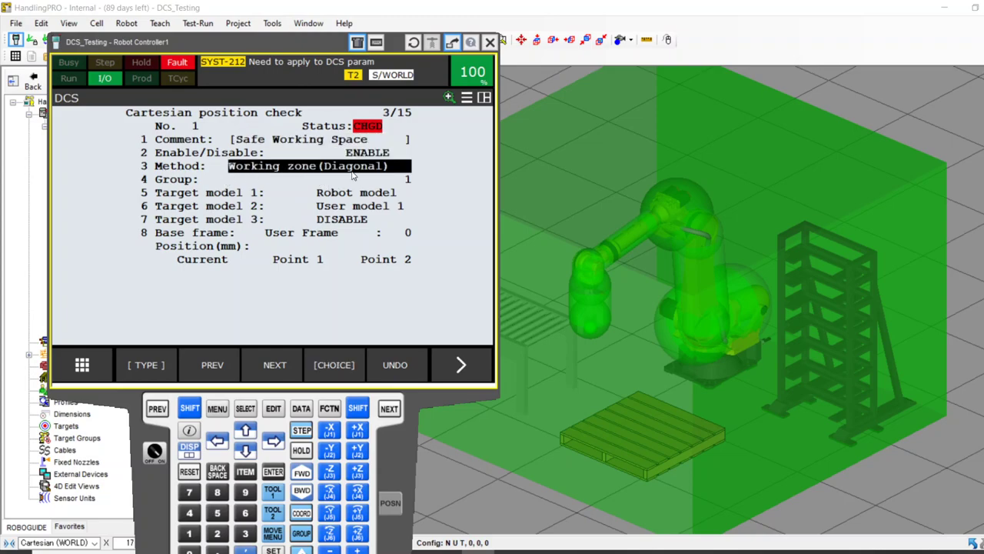
pyautogui.click(312, 178)
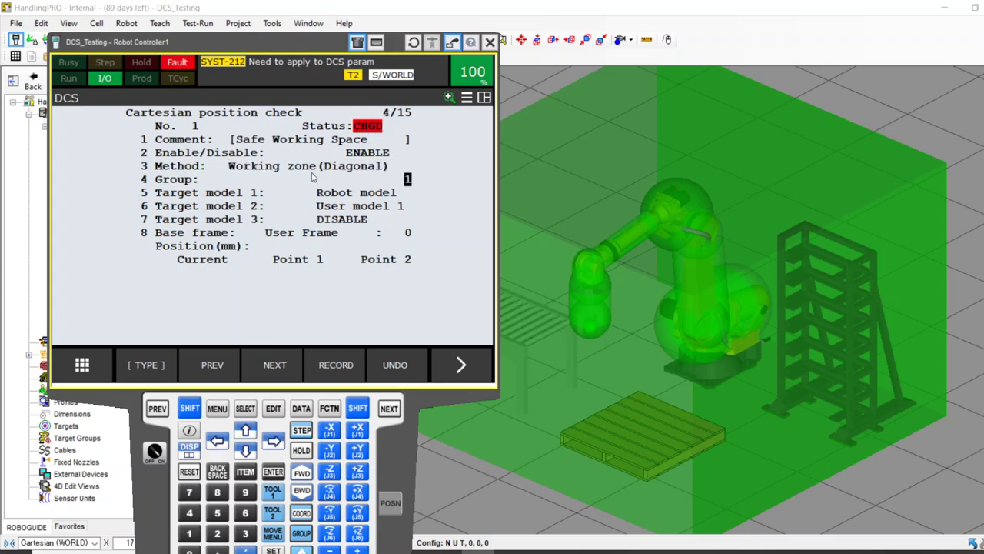
pyautogui.click(380, 193)
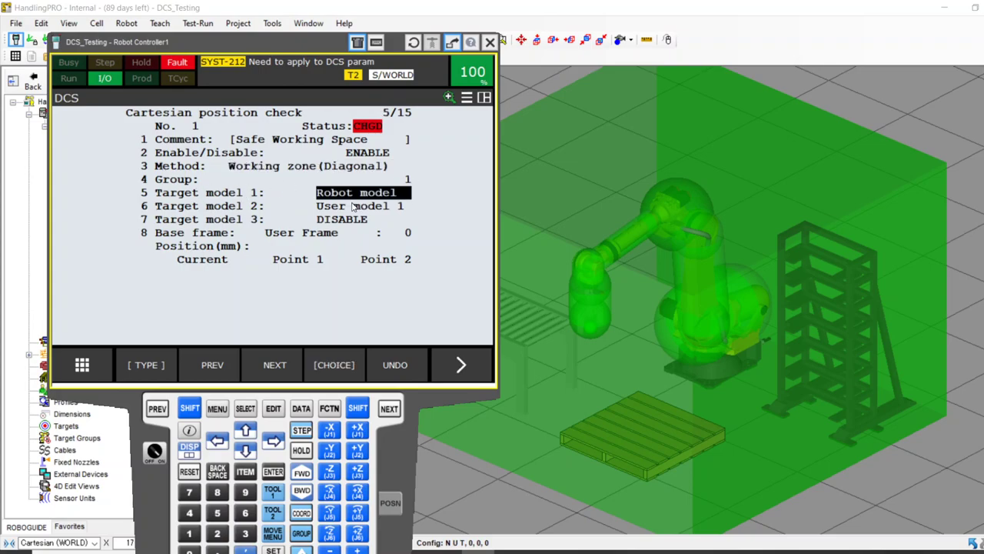
pyautogui.click(372, 208)
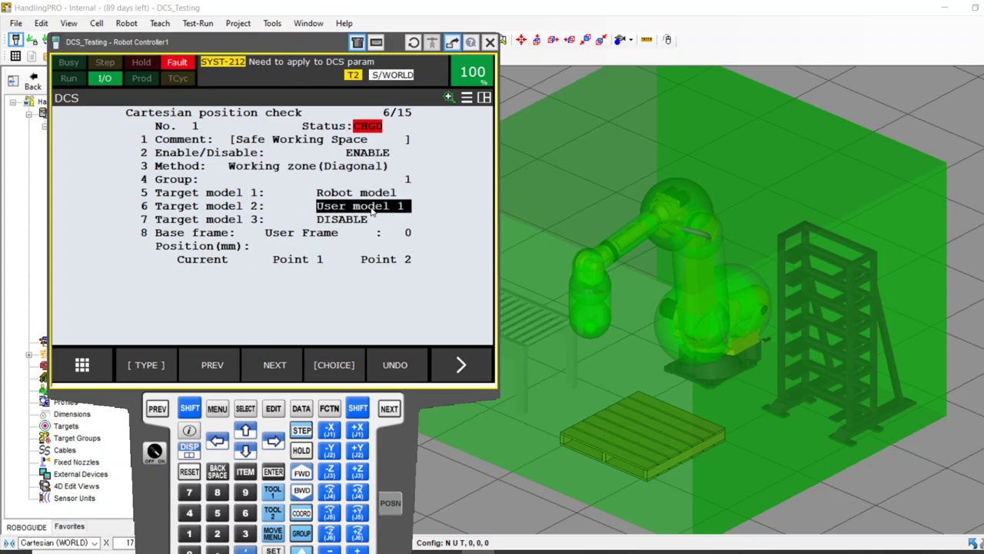
pyautogui.click(363, 221)
pyautogui.scroll(-4, 327, 222)
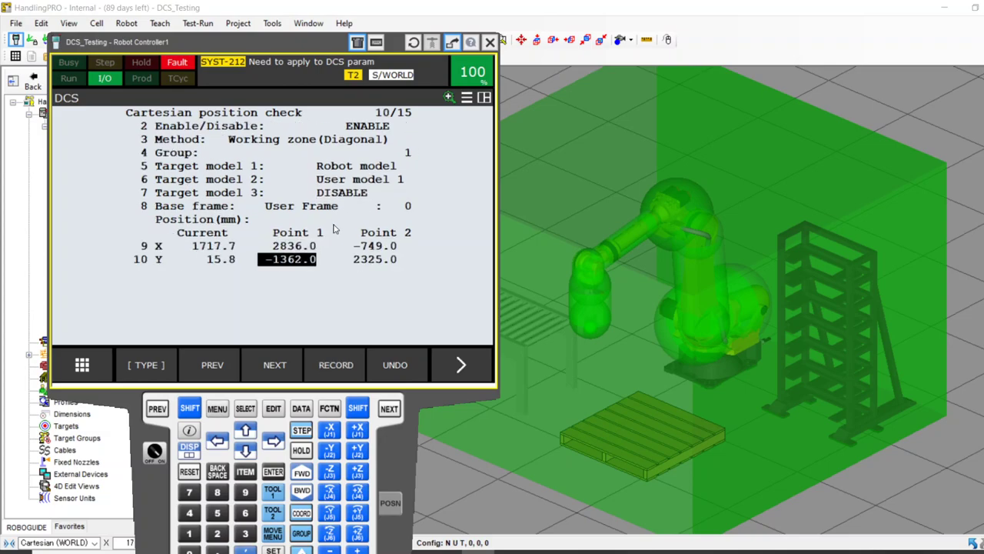
pyautogui.scroll(-1, 300, 229)
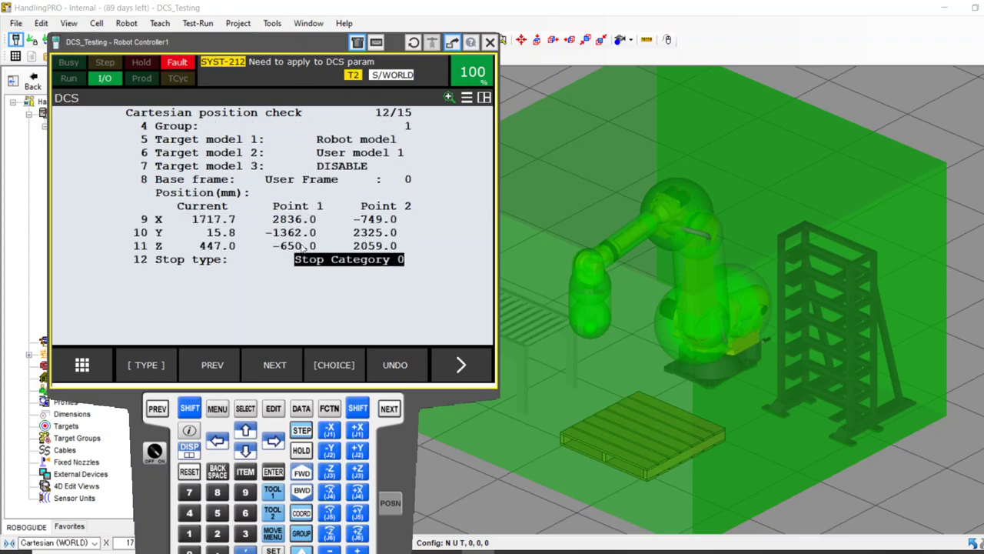
pyautogui.scroll(-1, 367, 240)
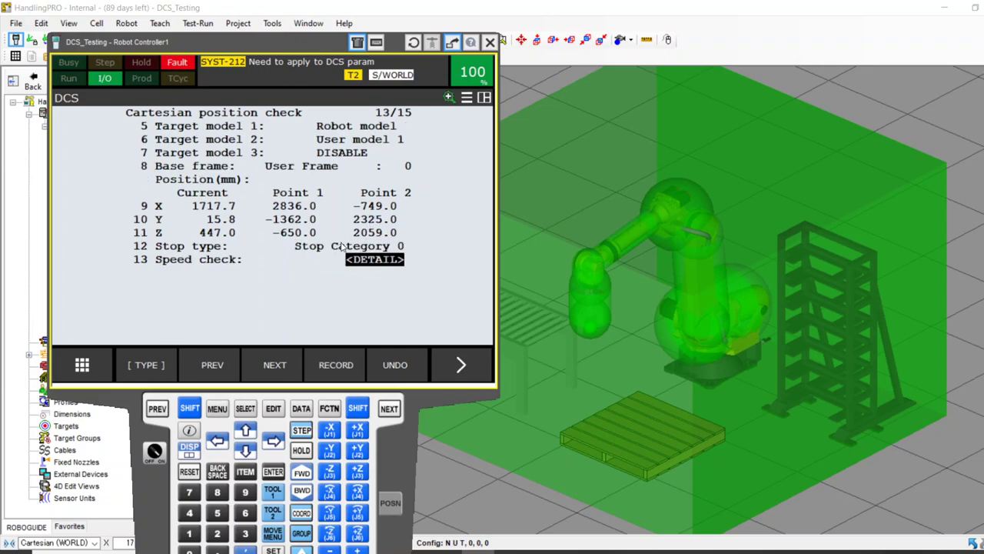
pyautogui.scroll(1, 303, 262)
pyautogui.scroll(-3, 330, 263)
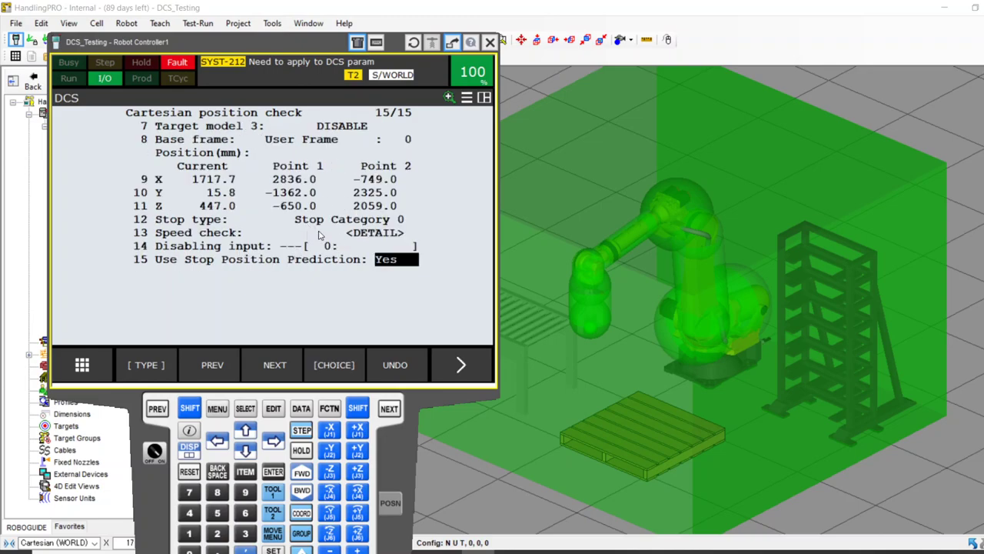
pyautogui.scroll(-1, 307, 233)
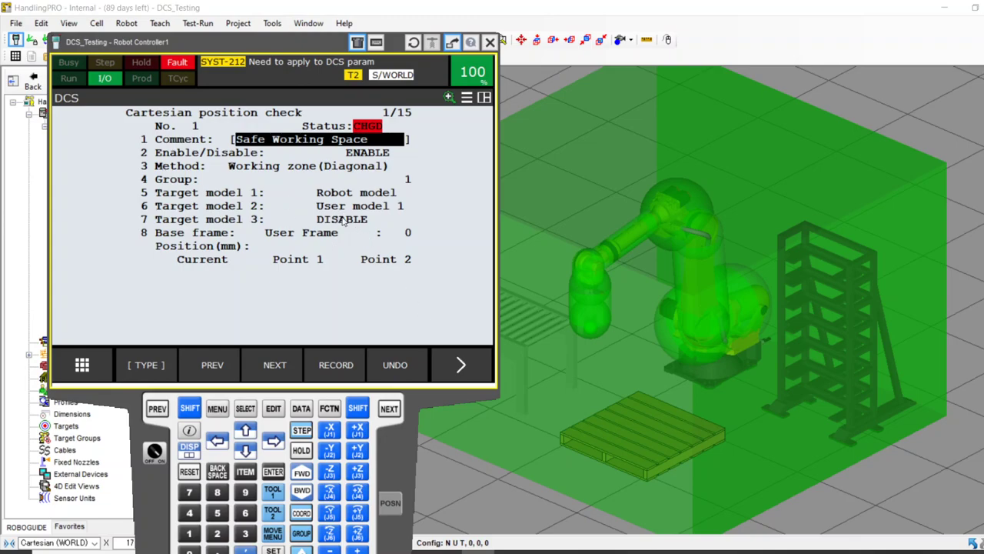
pyautogui.click(462, 365)
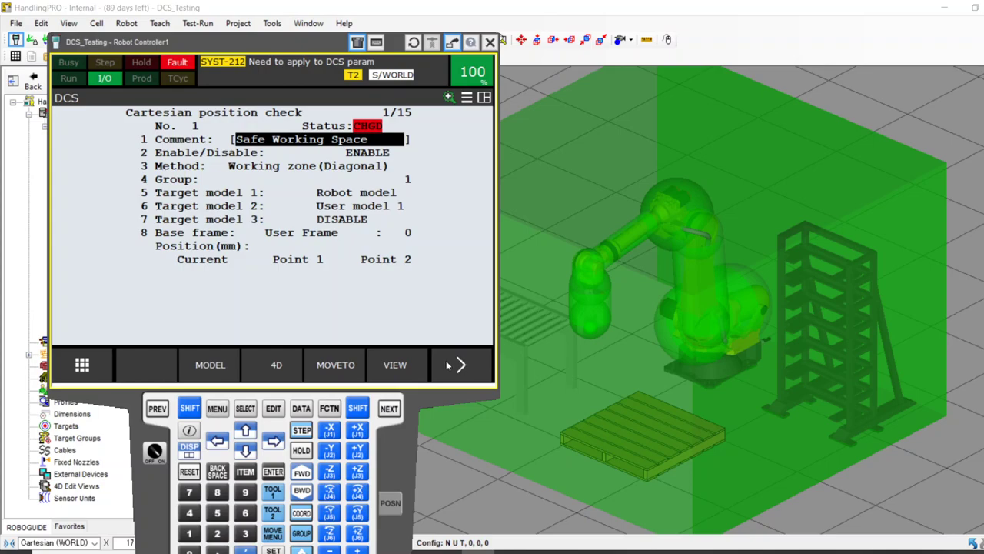
pyautogui.click(396, 366)
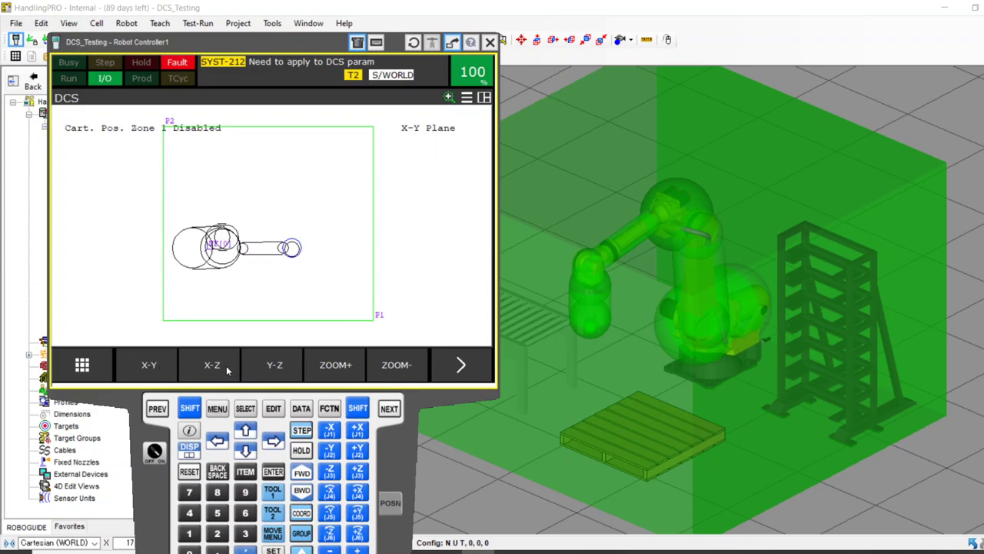
pyautogui.click(212, 366)
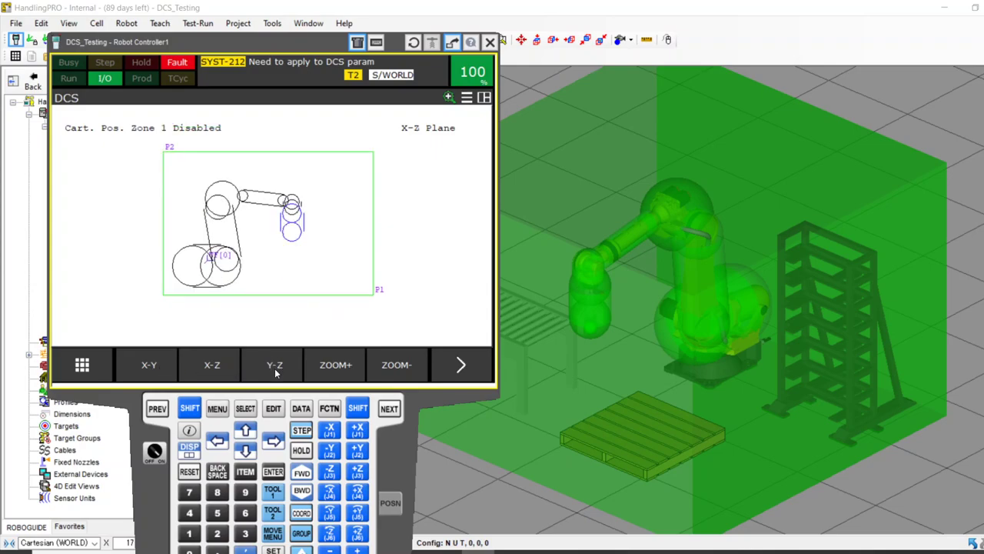
pyautogui.click(274, 369)
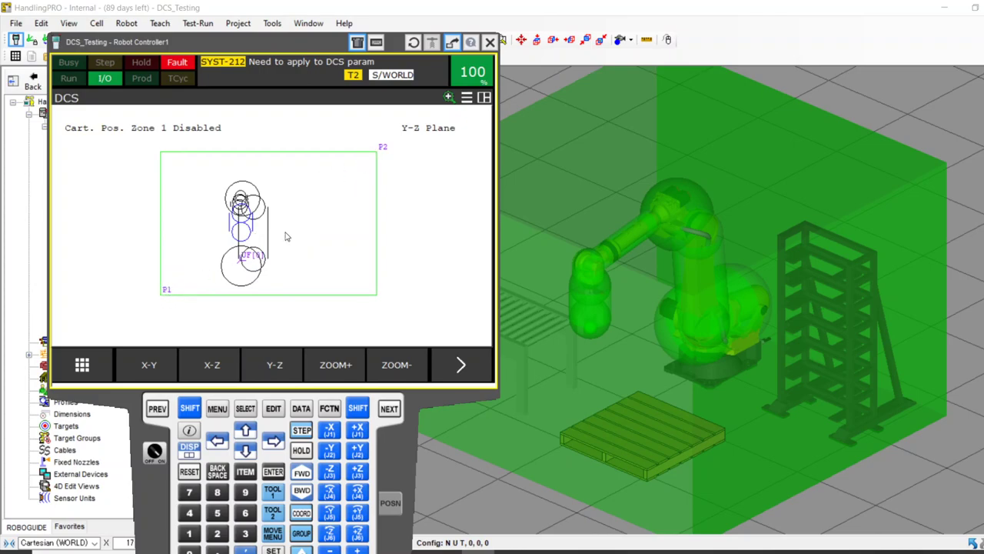
pyautogui.click(223, 366)
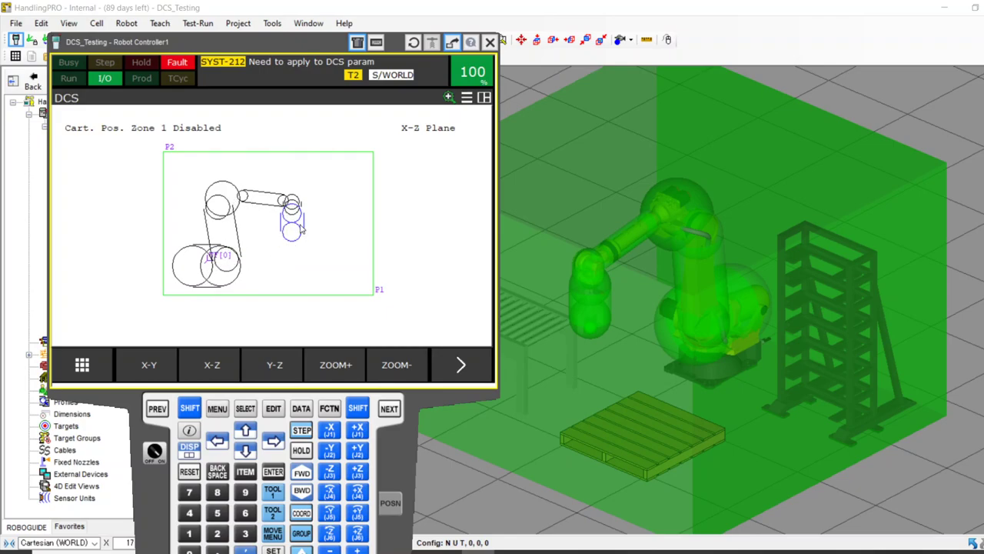
pyautogui.click(159, 364)
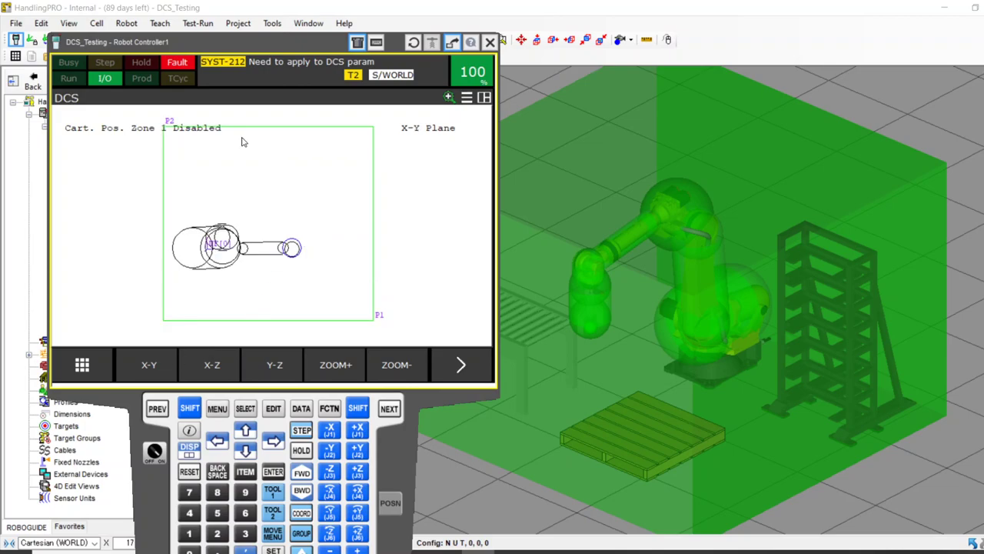
pyautogui.click(157, 409)
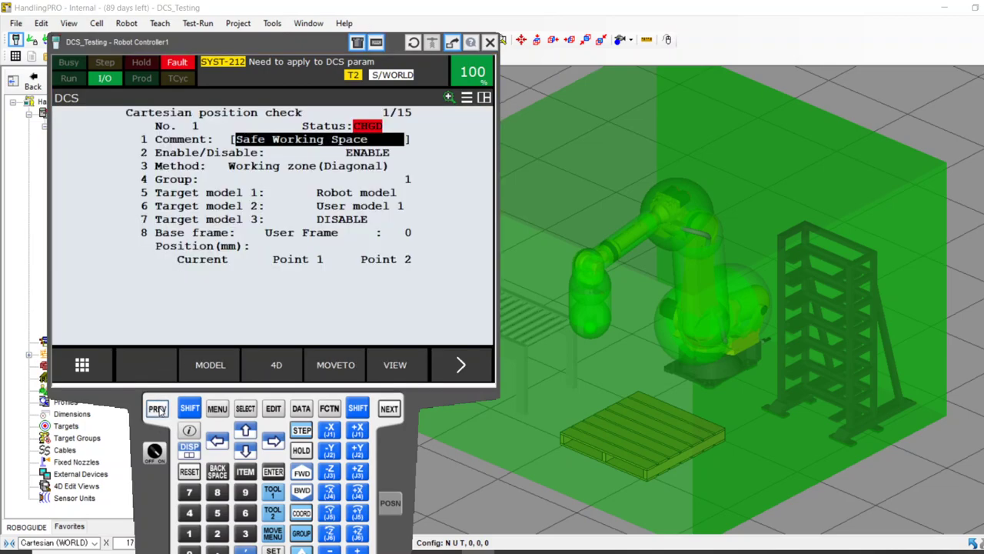
# Open the 4D graphics view of the zone, zoom out and rotate it to a frontal angle.
pyautogui.click(274, 366)
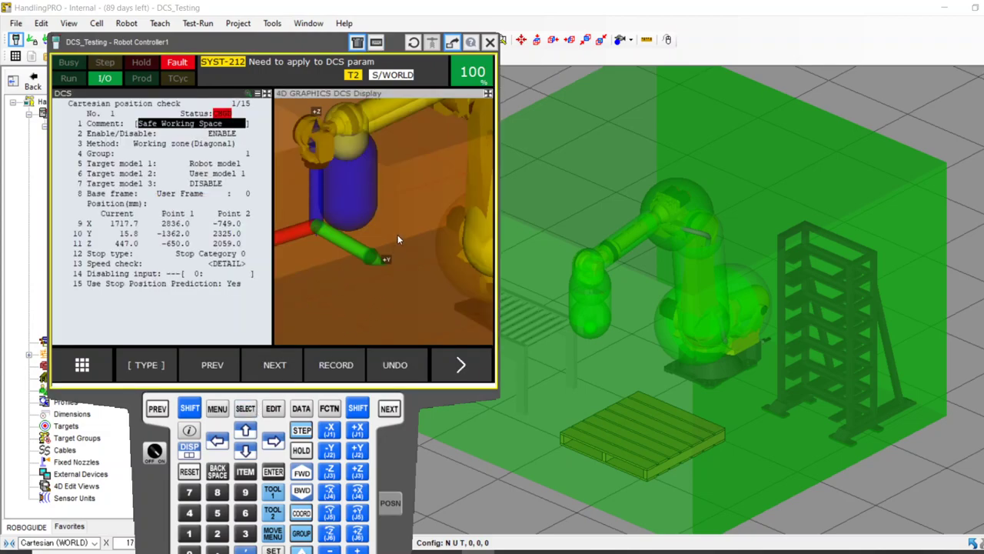
pyautogui.click(409, 220)
pyautogui.click(298, 366)
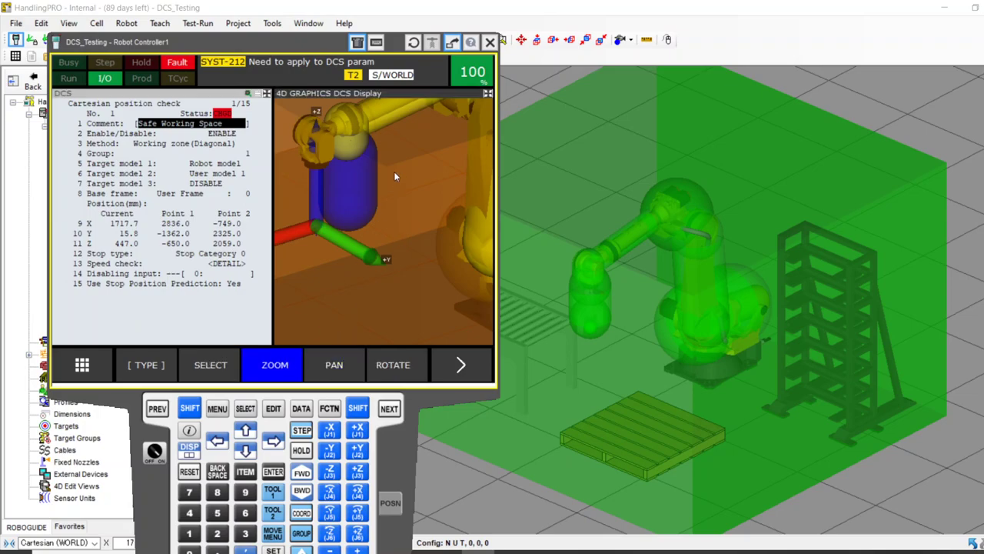
pyautogui.moveTo(393, 173); pyautogui.dragTo(392, 197)
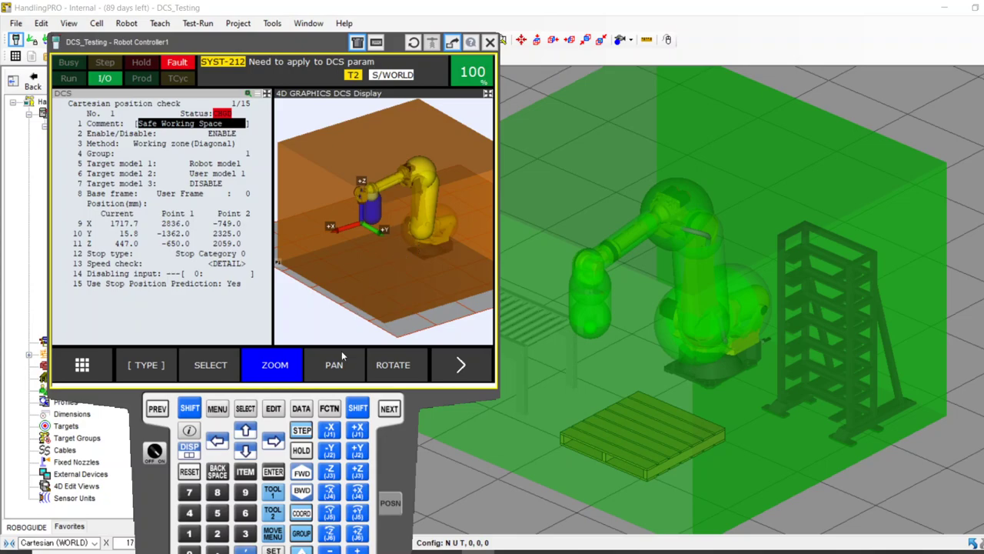
pyautogui.click(376, 366)
pyautogui.moveTo(398, 315); pyautogui.dragTo(416, 255)
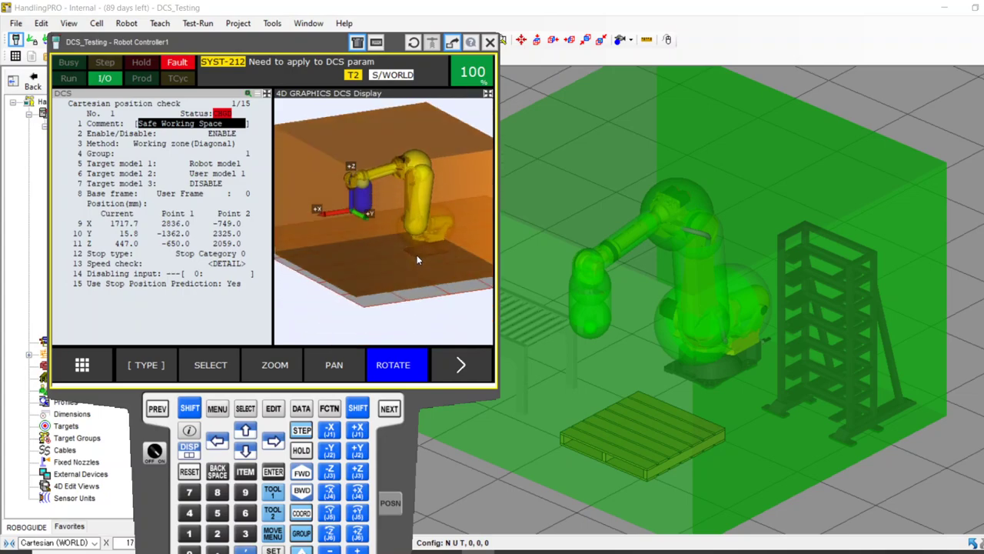
pyautogui.moveTo(336, 271)
pyautogui.mouseDown()
pyautogui.moveTo(347, 258)
pyautogui.moveTo(357, 274)
pyautogui.moveTo(344, 269)
pyautogui.mouseUp()
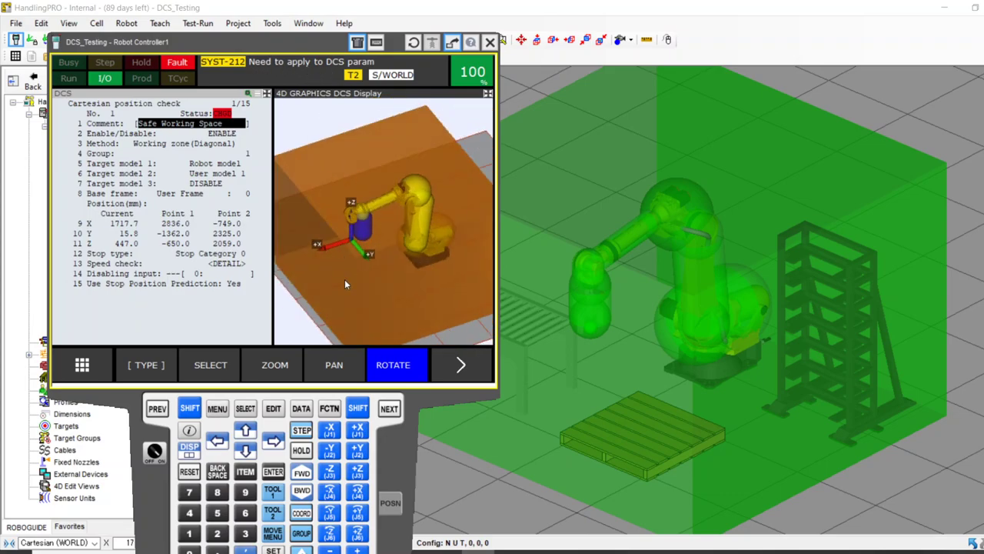
pyautogui.moveTo(344, 284); pyautogui.dragTo(347, 276)
# Pan and rotate the 4D view top-down, then close the 4D graphics display.
pyautogui.click(334, 365)
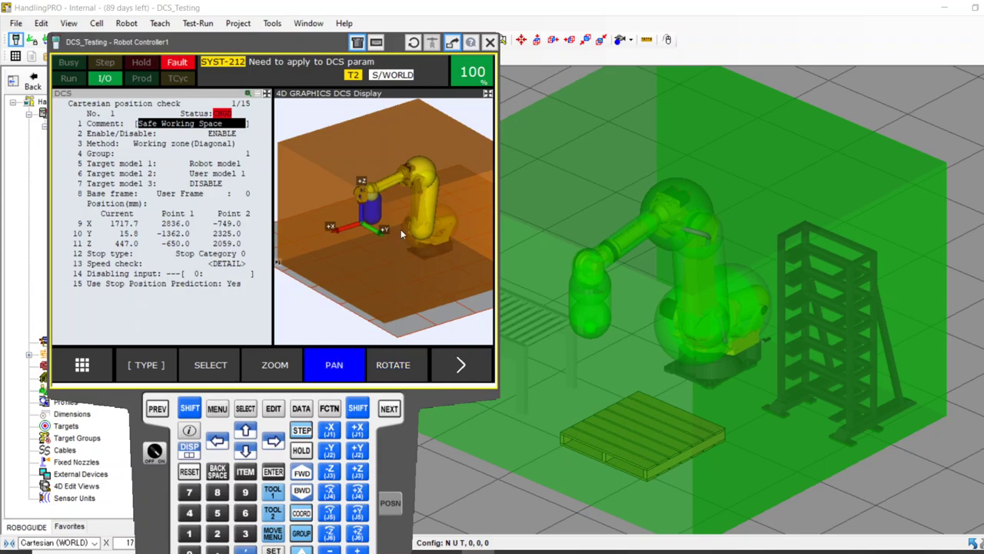
pyautogui.moveTo(401, 229); pyautogui.dragTo(366, 236)
pyautogui.click(387, 368)
pyautogui.moveTo(356, 289)
pyautogui.mouseDown()
pyautogui.moveTo(377, 293)
pyautogui.moveTo(362, 305)
pyautogui.moveTo(344, 298)
pyautogui.moveTo(354, 296)
pyautogui.mouseUp()
pyautogui.click(159, 409)
pyautogui.click(189, 447)
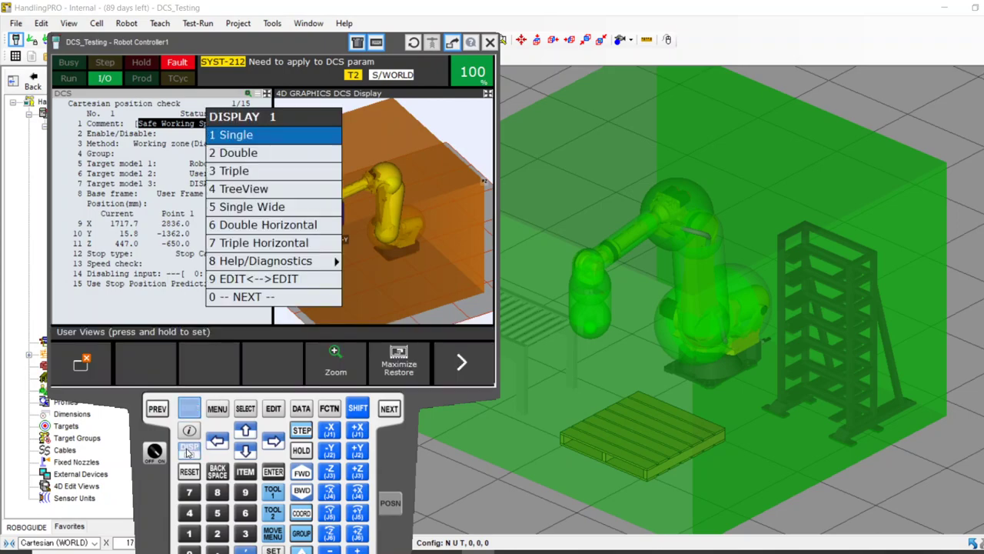
# Switch the pendant to a single display and open the DCS User model list.
pyautogui.click(246, 136)
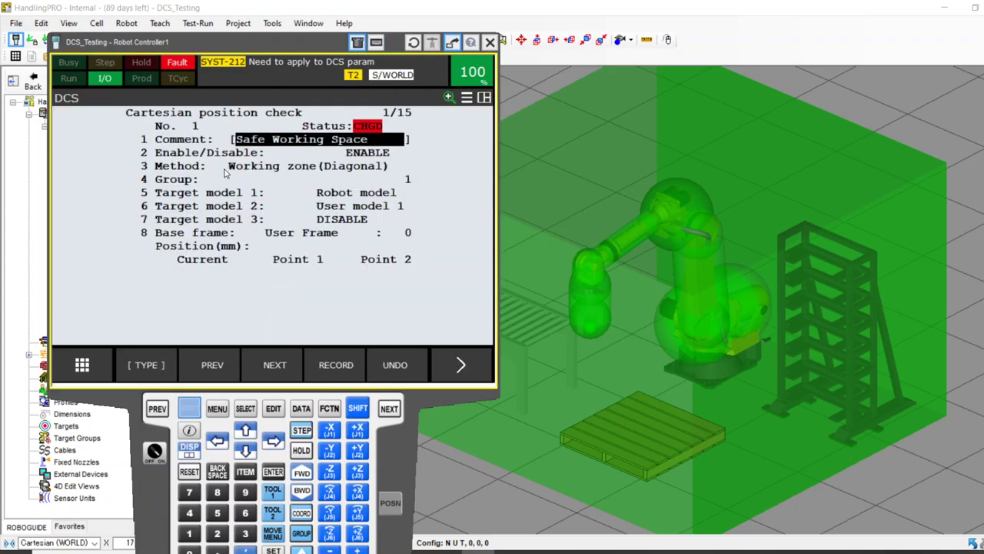
pyautogui.click(158, 410)
pyautogui.click(159, 409)
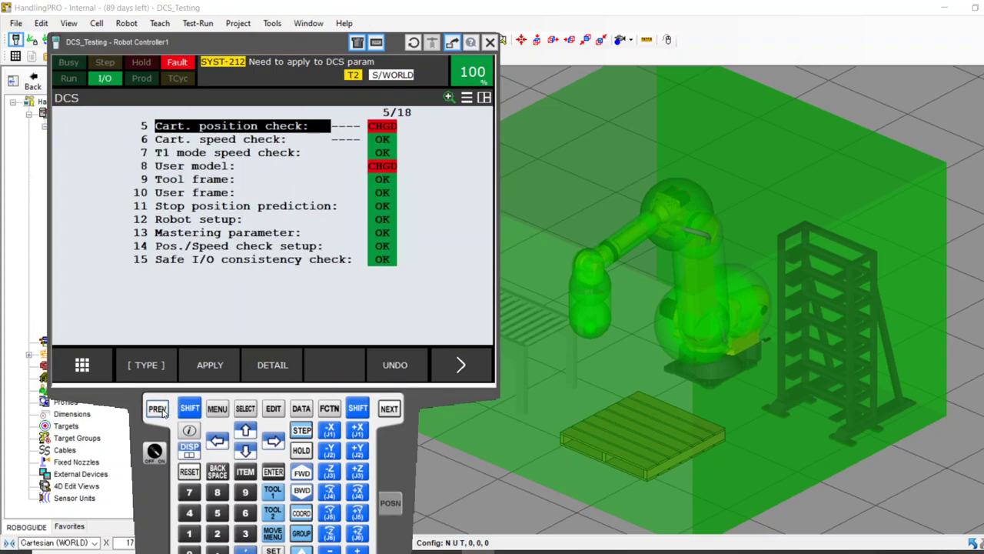
pyautogui.click(192, 166)
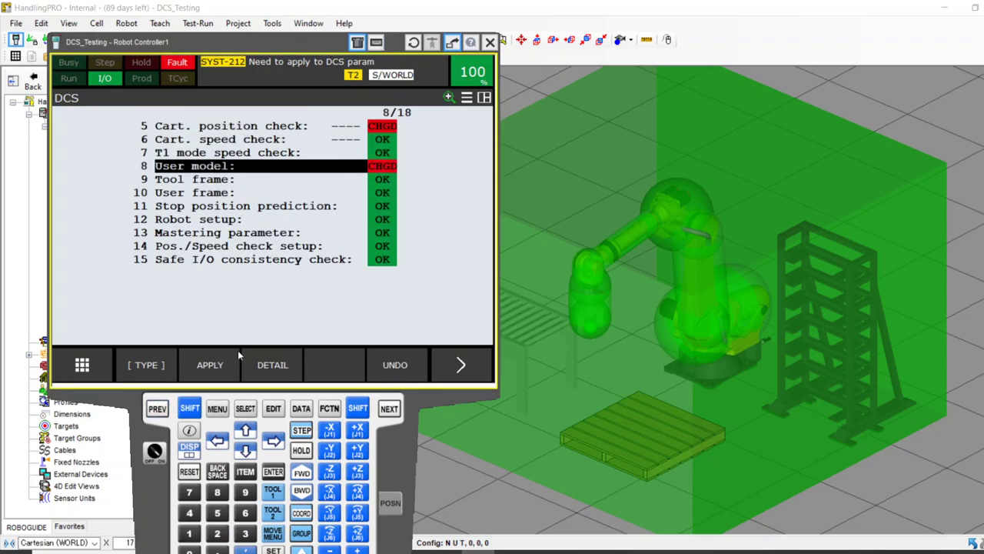
pyautogui.click(273, 366)
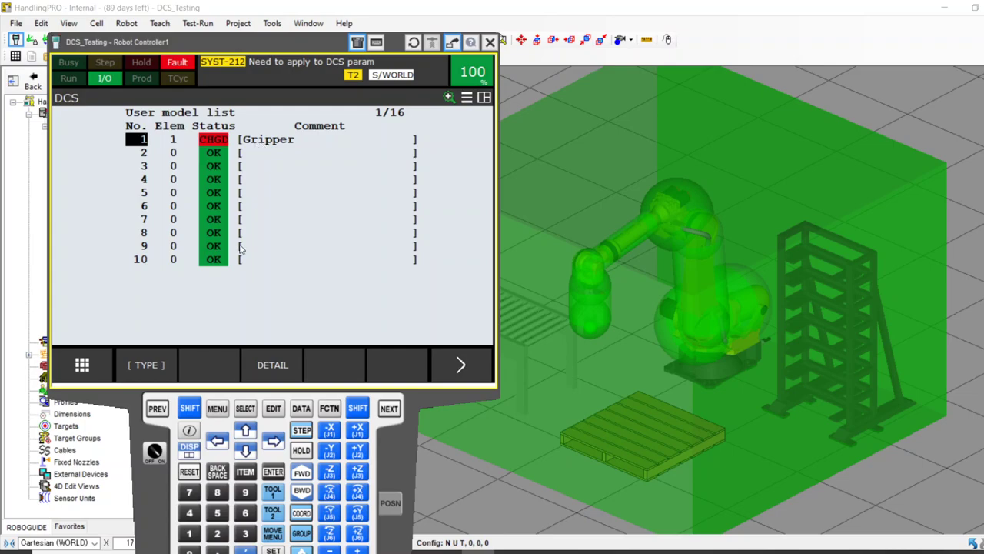
# Open the Gripper's element 1 detail: enabled Line_seg on FacePlate, size 200 mm.
pyautogui.click(262, 369)
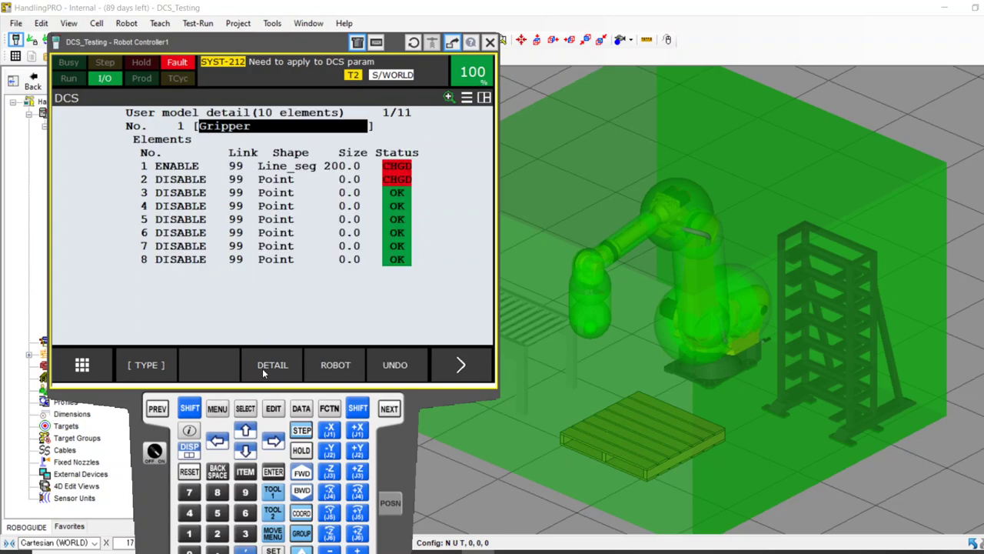
pyautogui.click(177, 170)
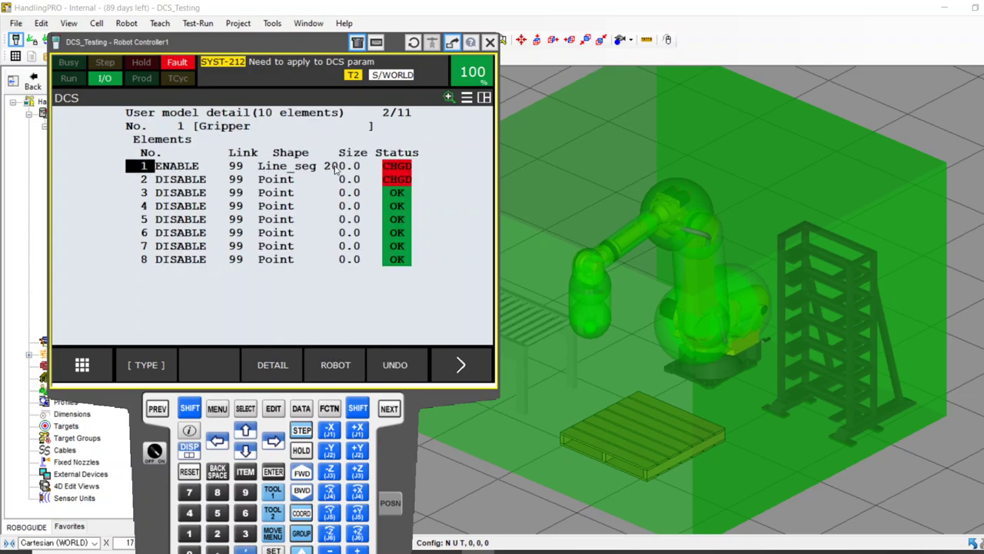
pyautogui.click(281, 368)
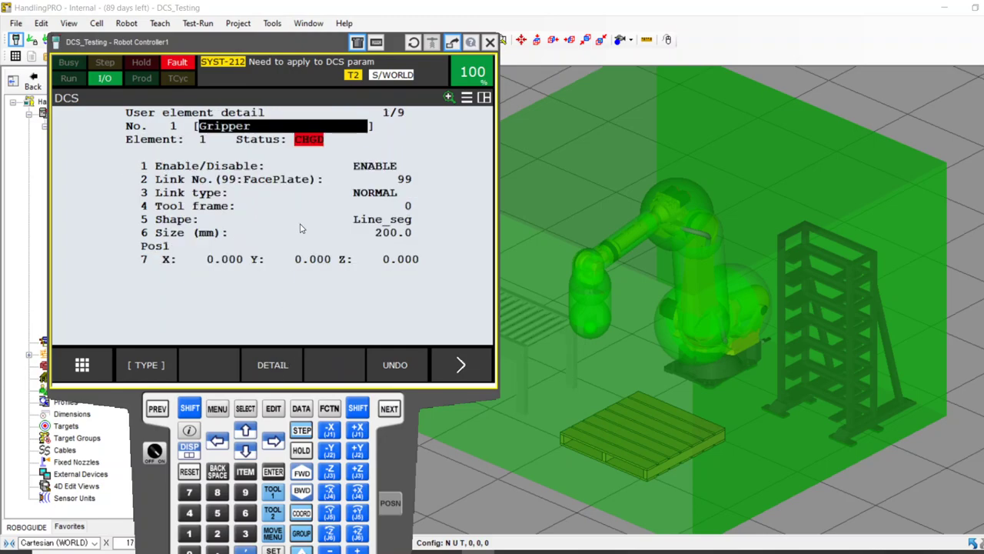
pyautogui.press('Down')
pyautogui.press('Down')
pyautogui.press('Down')
pyautogui.press('Down')
pyautogui.press('Down')
pyautogui.press('Down')
pyautogui.press('Down')
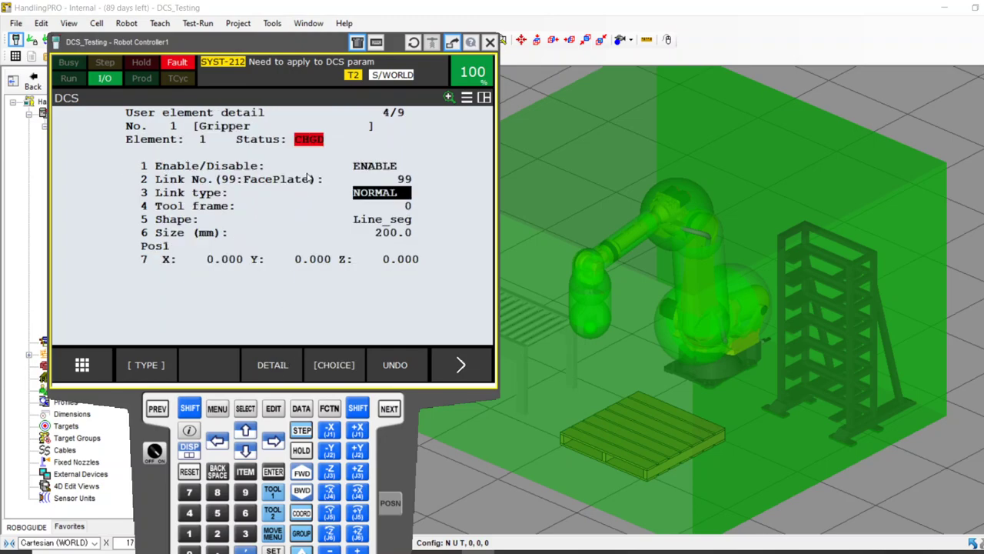
pyautogui.press('Down')
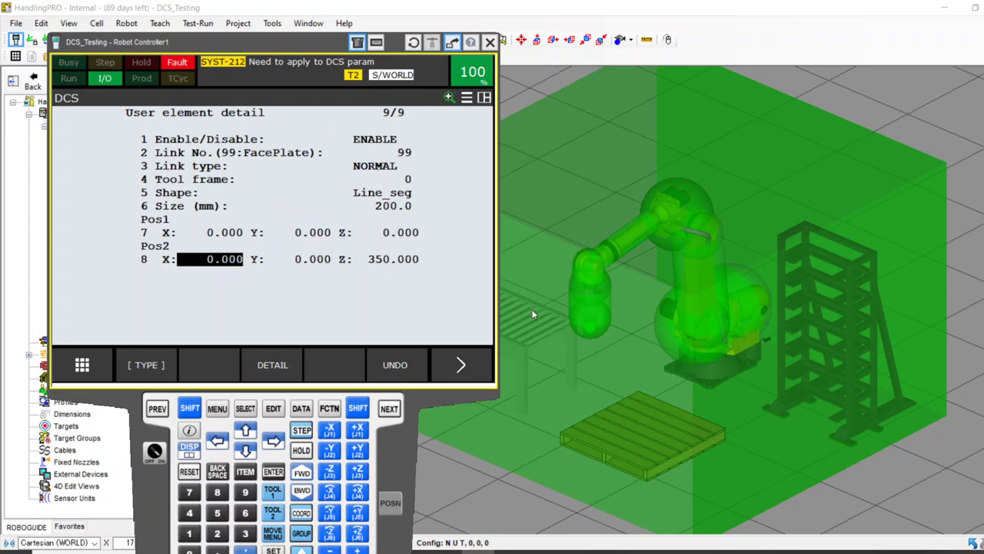
pyautogui.hotkey('shift', 'Up')
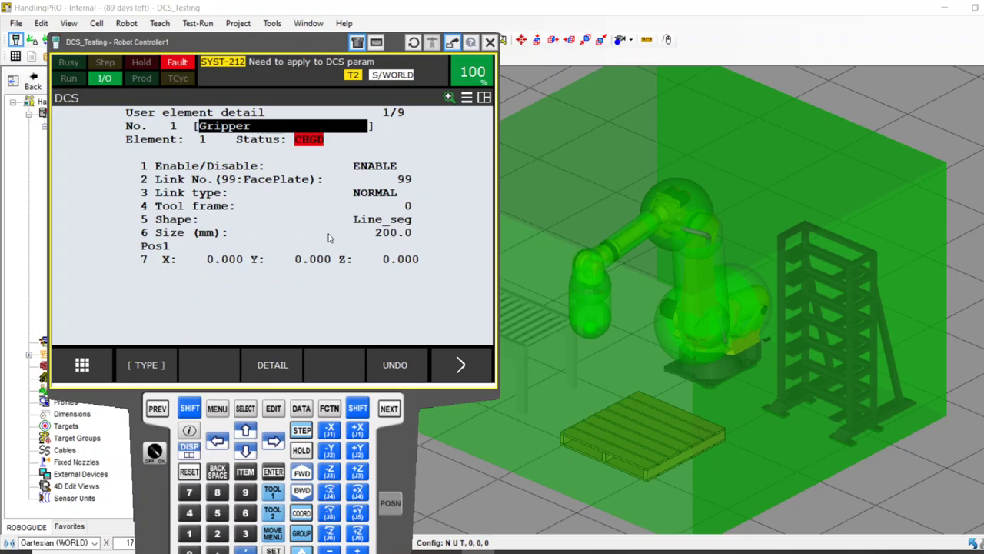
pyautogui.click(471, 363)
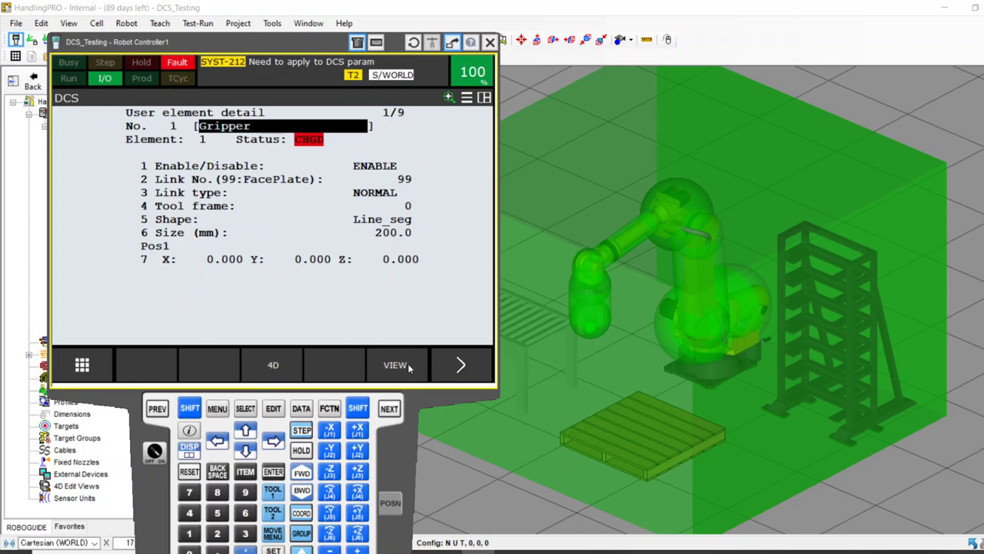
pyautogui.click(396, 365)
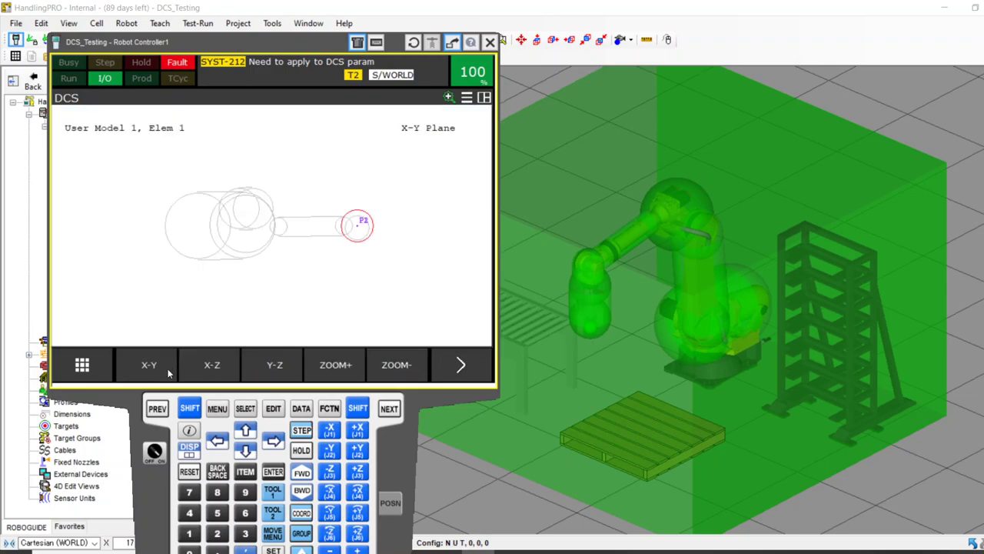
pyautogui.click(208, 366)
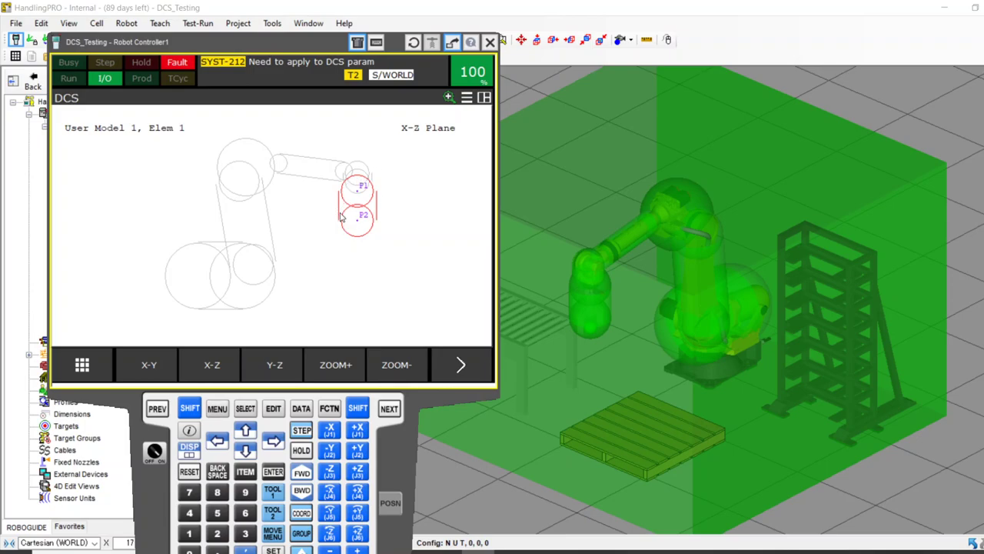
pyautogui.click(269, 362)
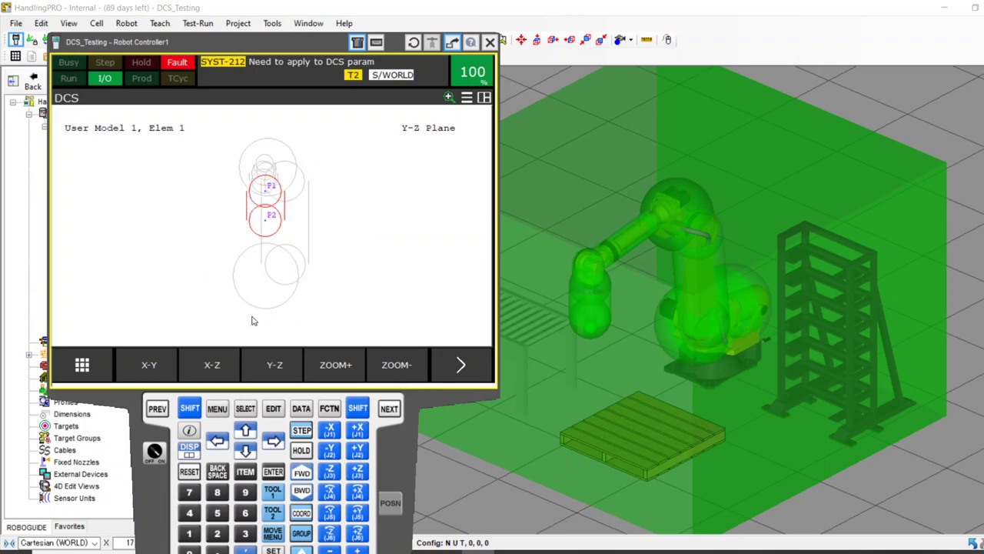
pyautogui.click(220, 366)
pyautogui.click(151, 367)
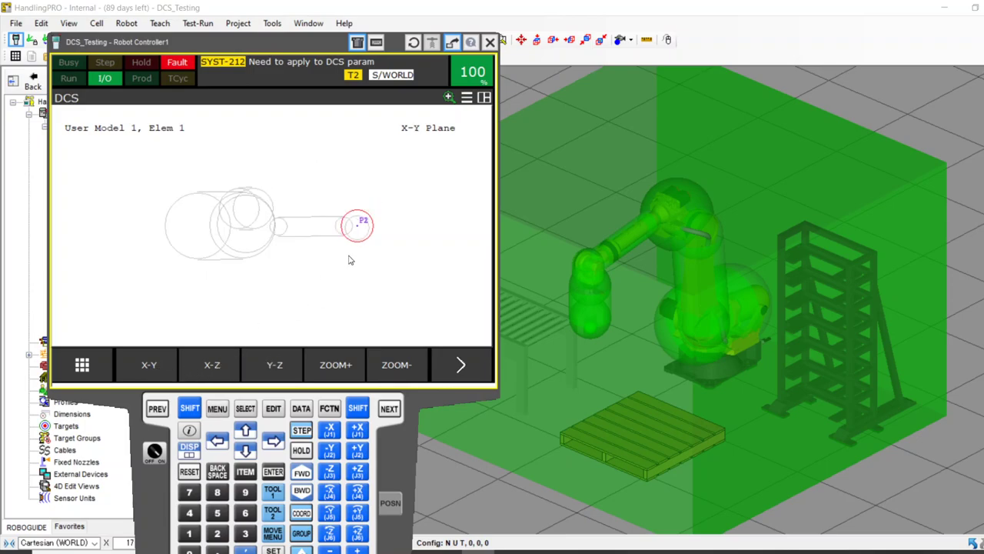
pyautogui.click(158, 409)
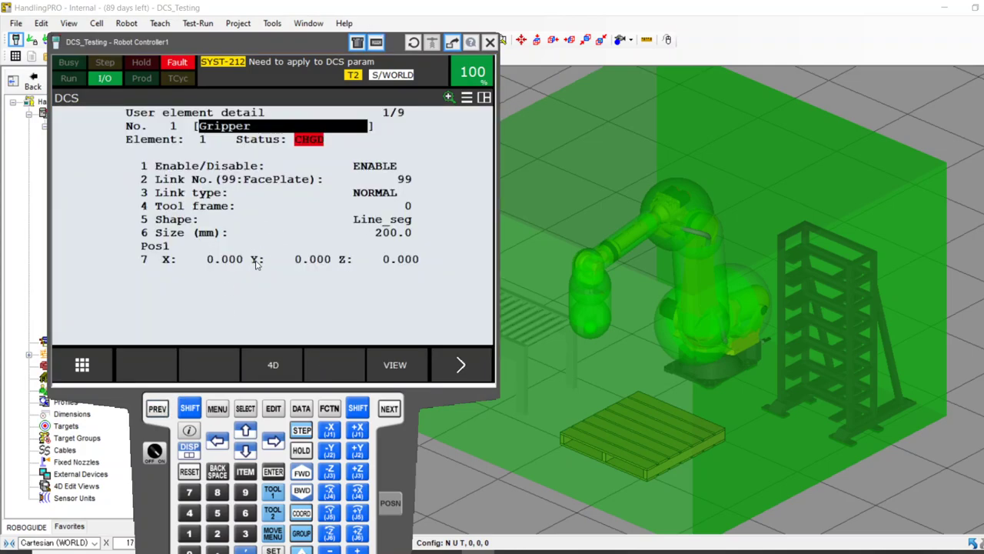
# Back out of the Gripper model detail to the top of the main DCS menu.
pyautogui.click(157, 409)
pyautogui.click(157, 409)
pyautogui.click(157, 409)
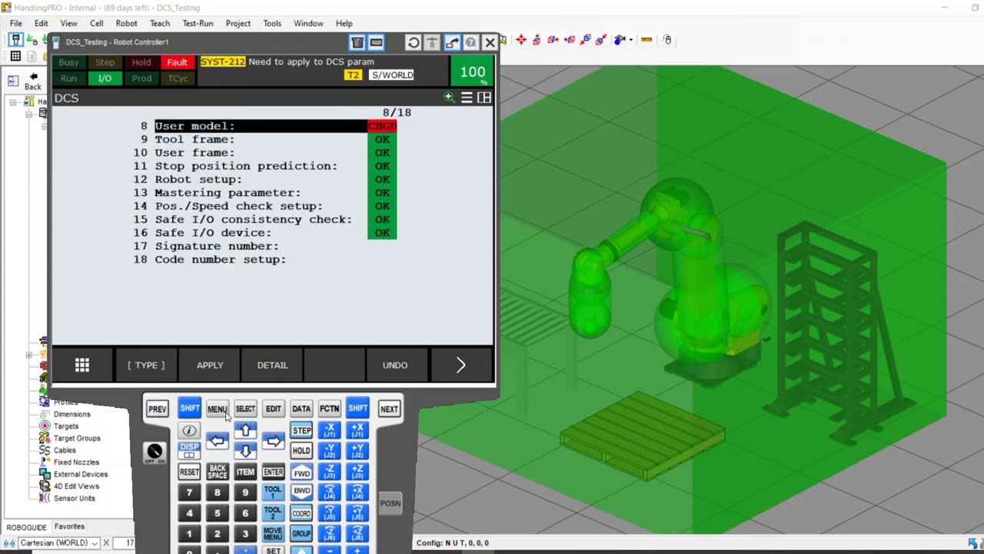
pyautogui.click(245, 433)
pyautogui.click(245, 433)
pyautogui.click(245, 432)
pyautogui.click(245, 432)
pyautogui.click(246, 432)
pyautogui.click(245, 432)
pyautogui.click(245, 432)
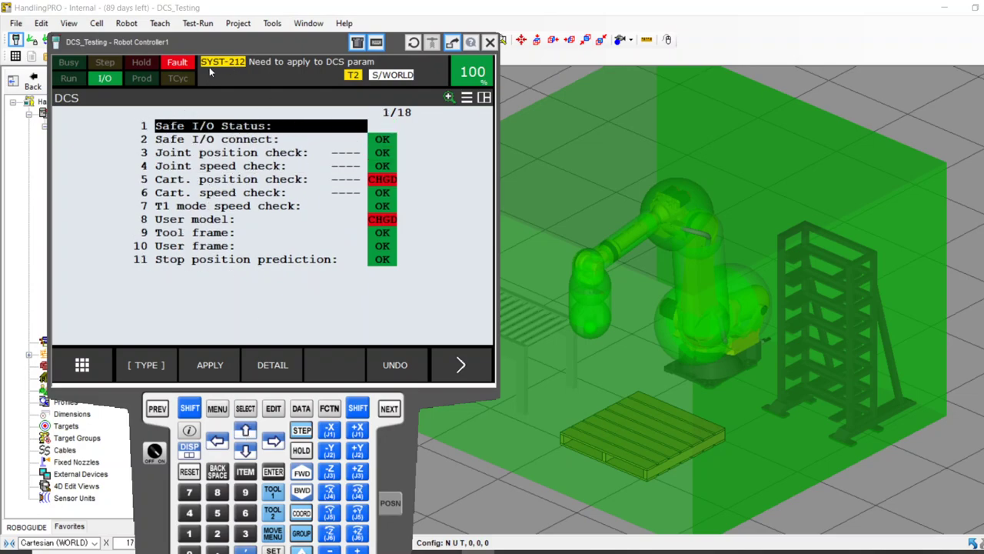
pyautogui.moveTo(283, 49); pyautogui.dragTo(302, 42)
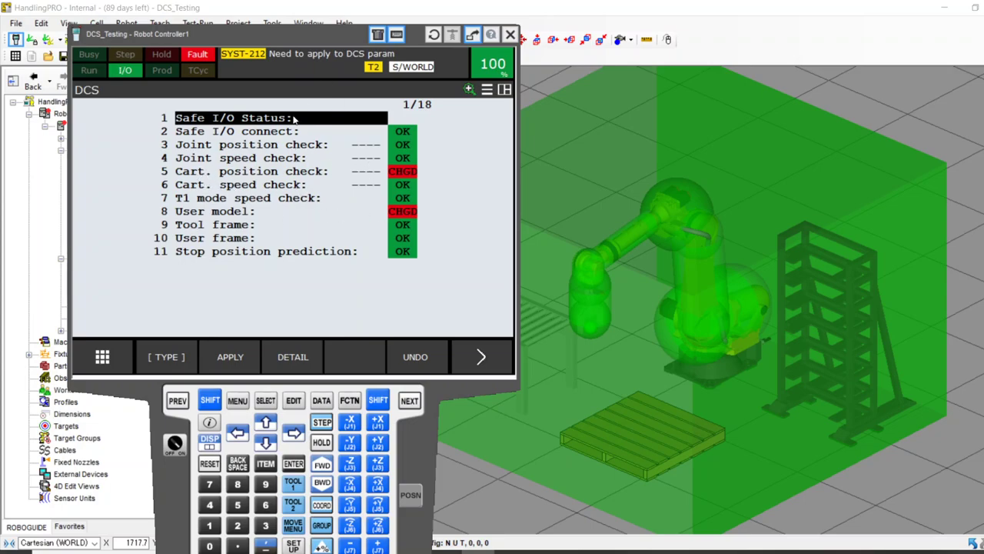
# Apply the DCS changes and enter the code number to reach the Verify (diff) listing.
pyautogui.click(229, 359)
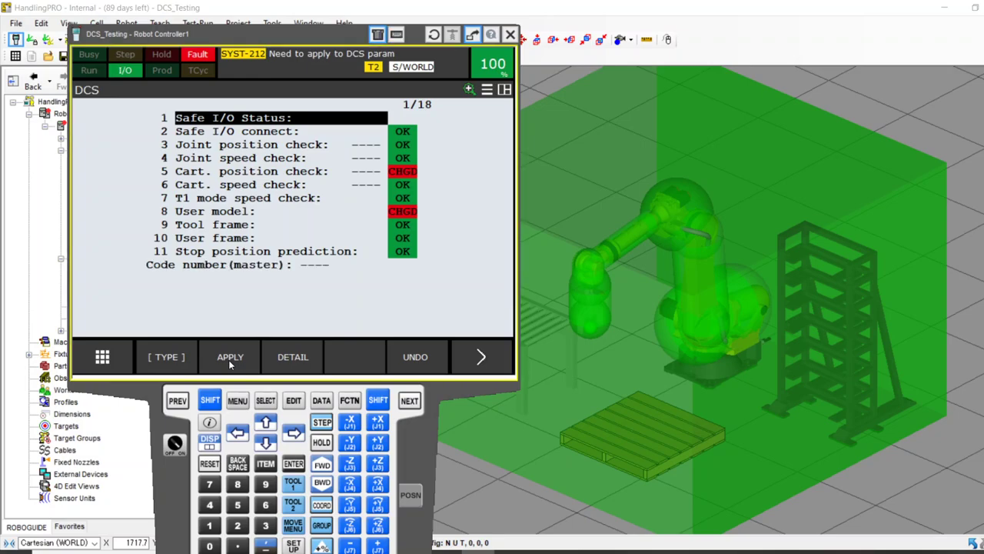
pyautogui.click(210, 526)
pyautogui.click(210, 526)
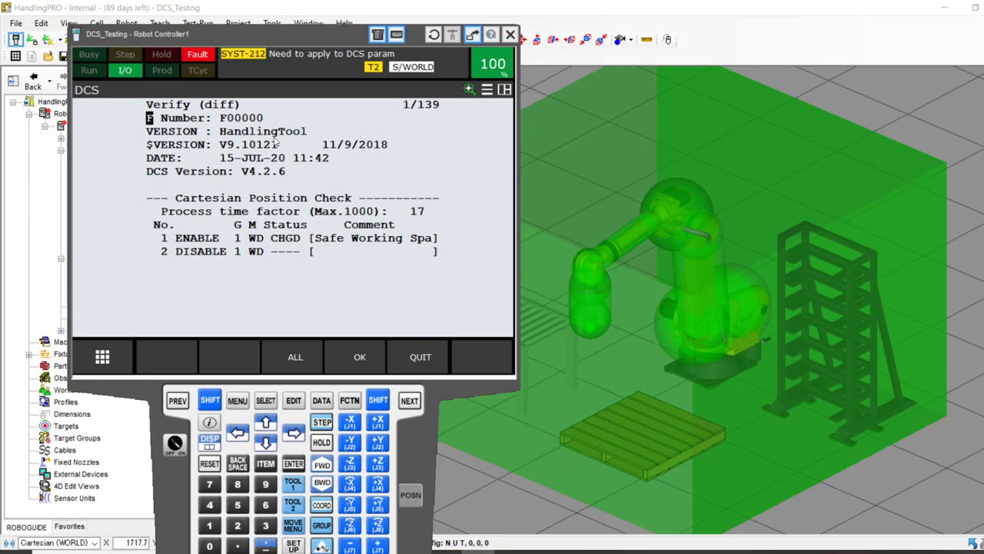
# Accept the Verify (diff) changes and cold start Robot Controller1, confirming with Yes.
pyautogui.click(360, 359)
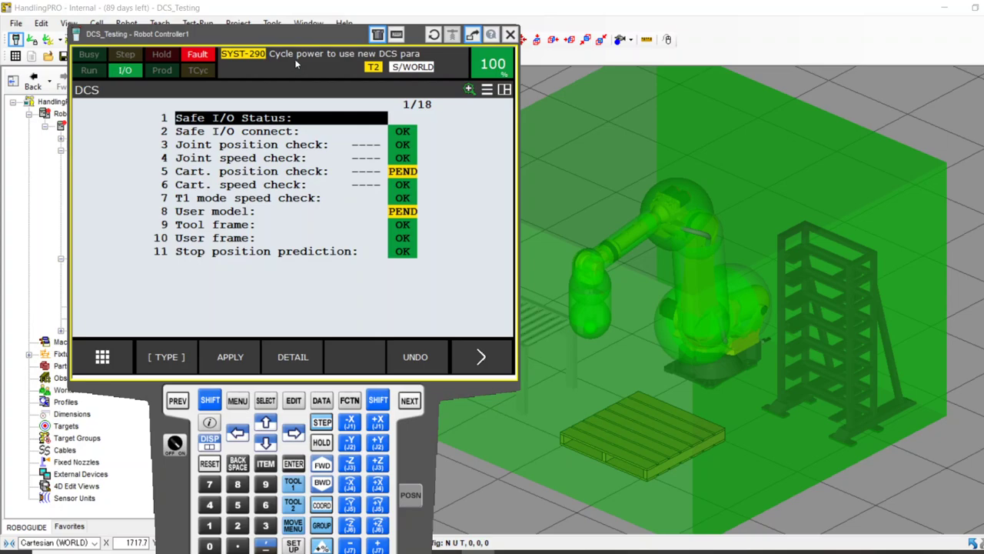
pyautogui.click(434, 36)
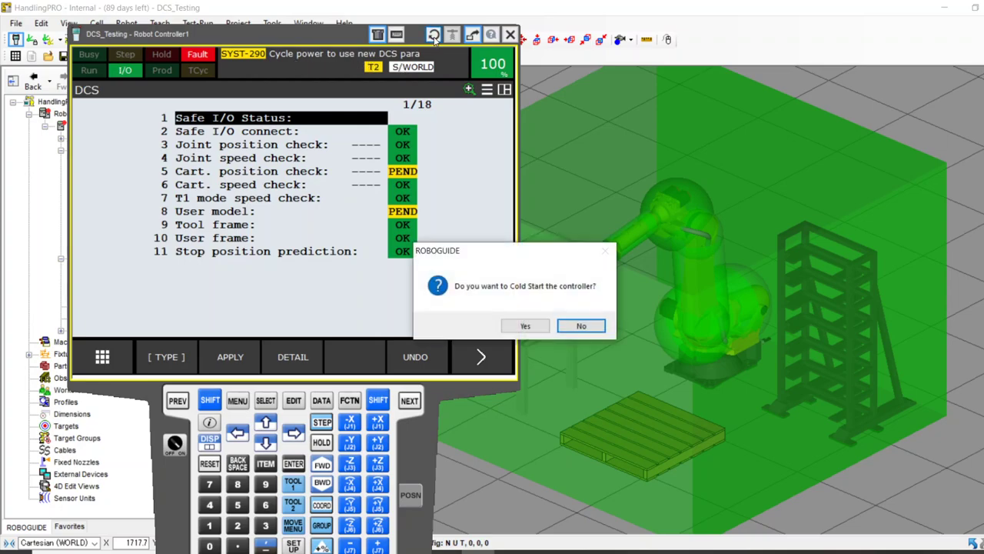
pyautogui.click(526, 327)
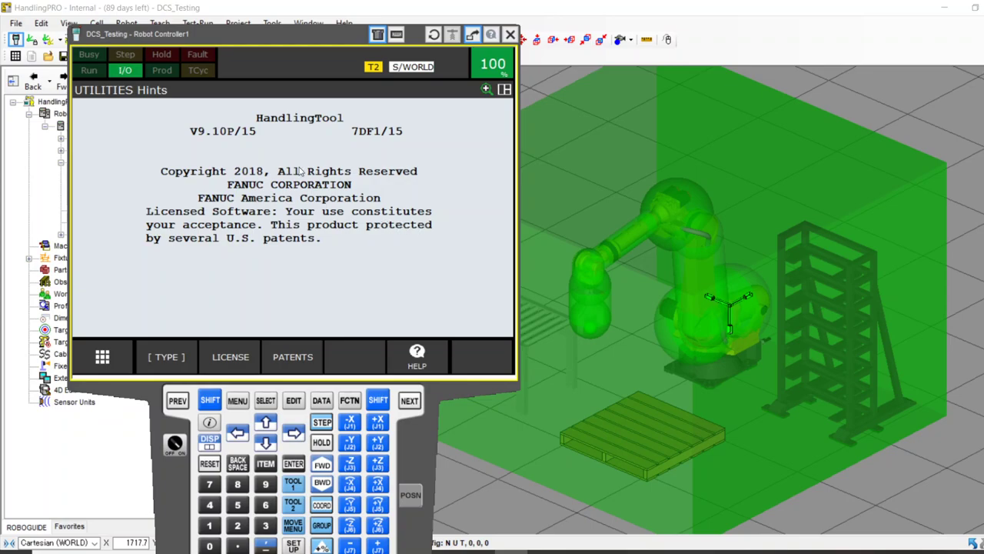
# Show current positions, set 50% override, and jog toward the conveyor until SRVO-402 trips.
pyautogui.moveTo(302, 40); pyautogui.dragTo(256, 34)
pyautogui.scroll(-5, 584, 262)
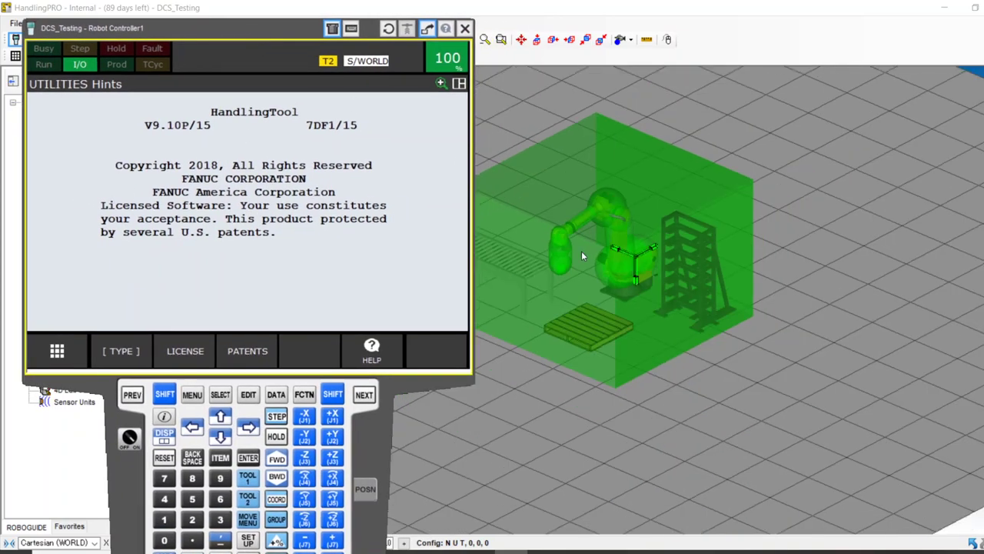
pyautogui.moveTo(649, 262); pyautogui.dragTo(653, 238, button='right')
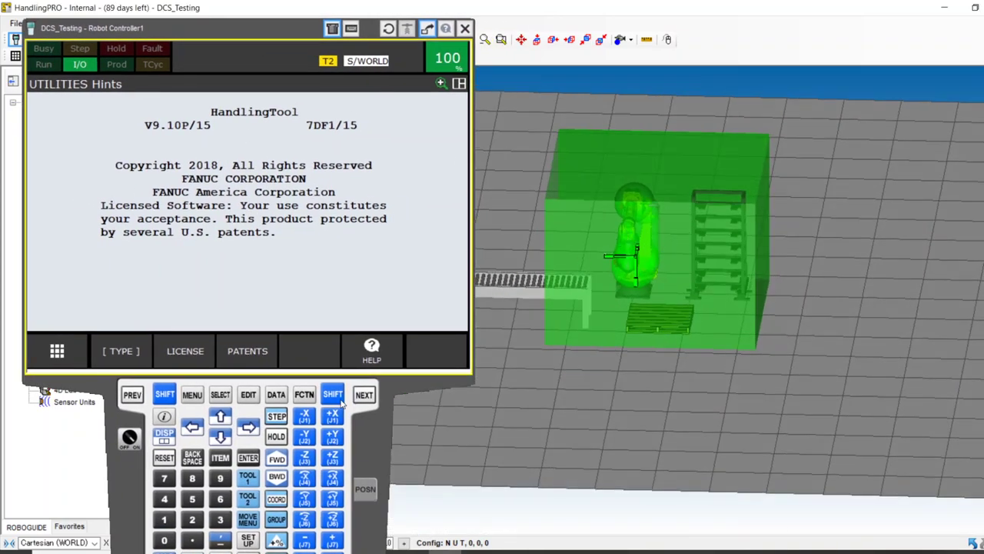
pyautogui.click(365, 488)
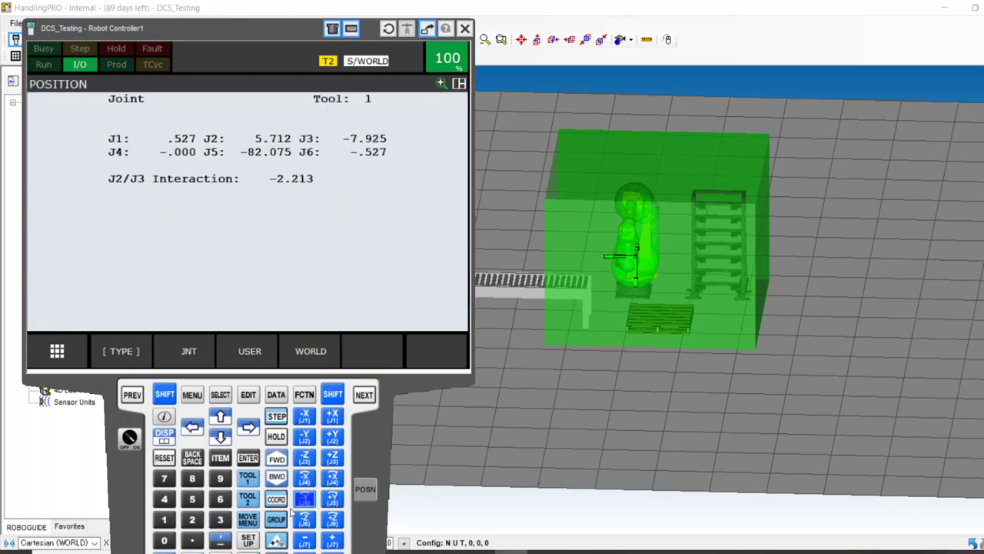
pyautogui.hotkey('shift', '-')
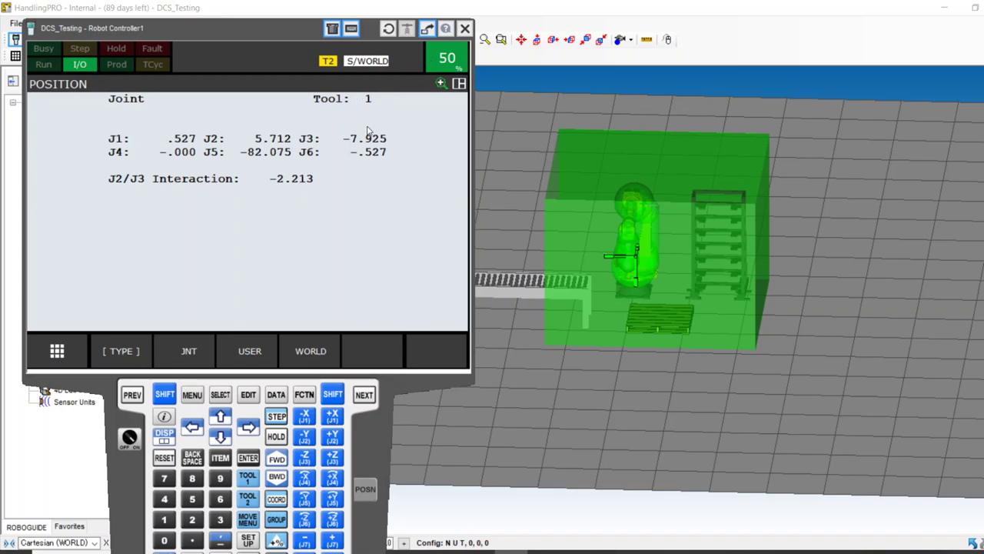
pyautogui.scroll(2, 587, 254)
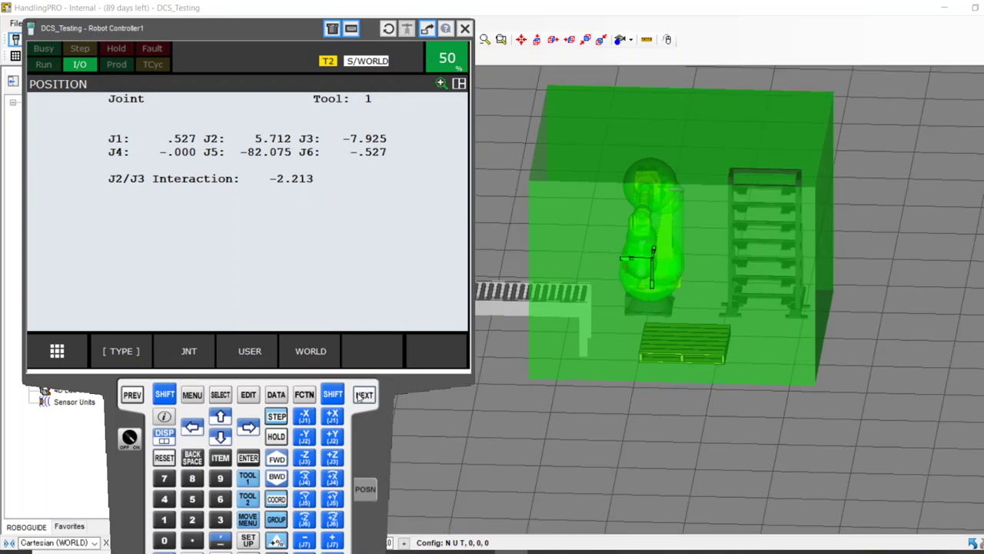
pyautogui.press('shift')
pyautogui.moveTo(307, 440); pyautogui.dragTo(543, 426)
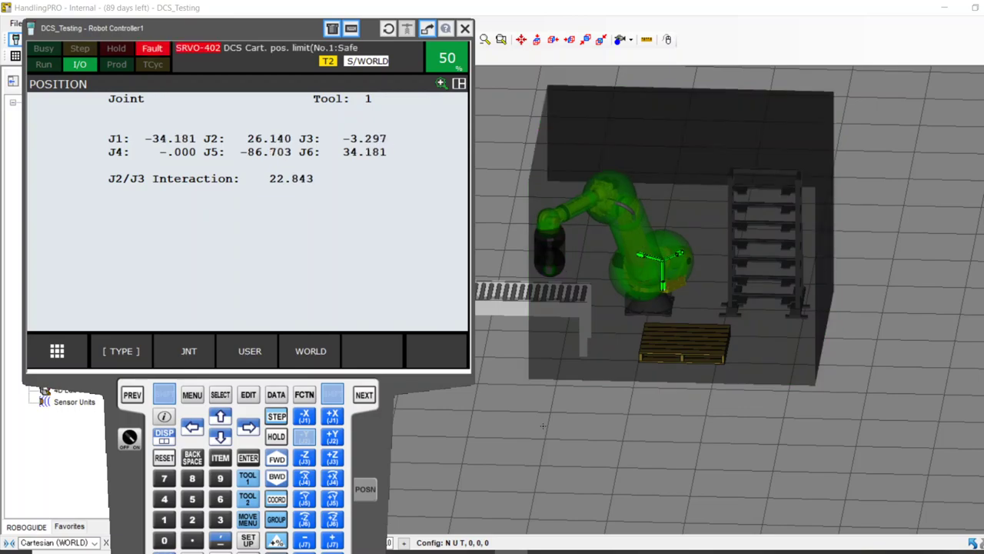
pyautogui.press('shift')
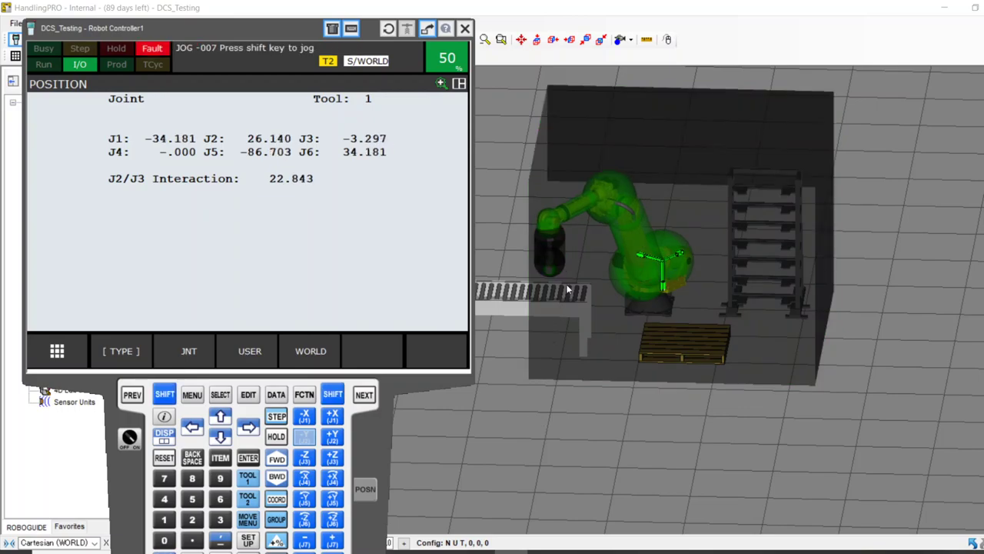
pyautogui.moveTo(608, 226); pyautogui.dragTo(621, 386, button='right')
pyautogui.scroll(5, 531, 413)
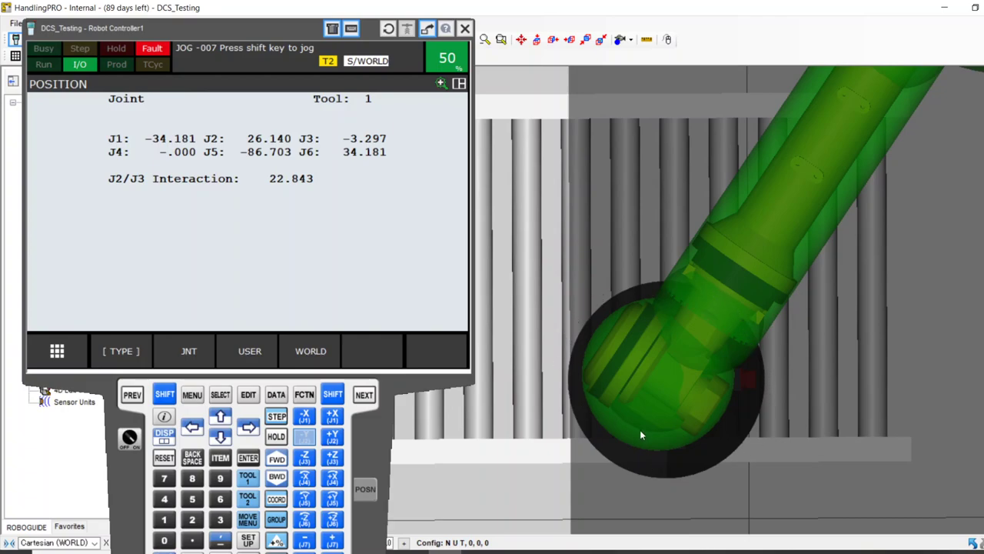
pyautogui.moveTo(642, 429); pyautogui.dragTo(639, 462, button='right')
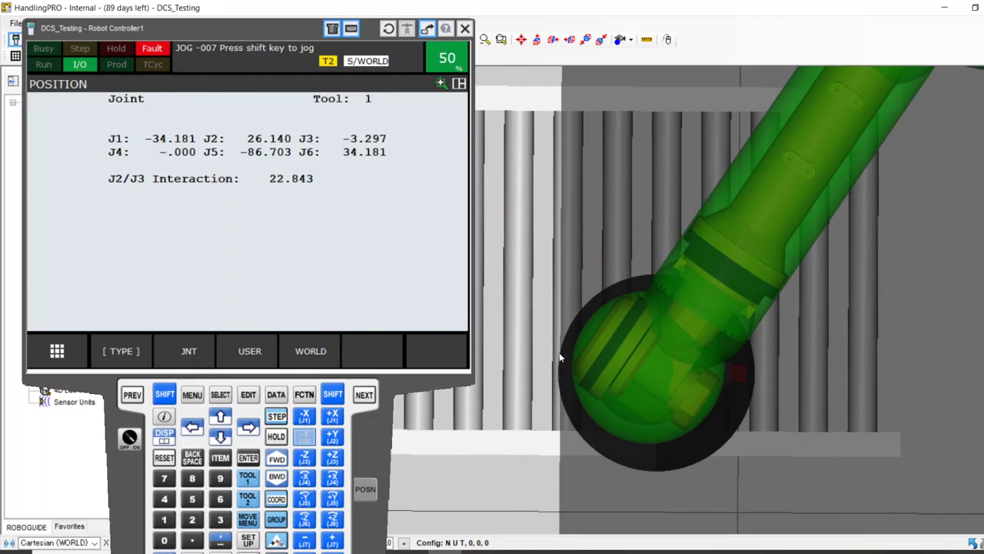
pyautogui.scroll(-5, 563, 399)
pyautogui.scroll(4, 562, 399)
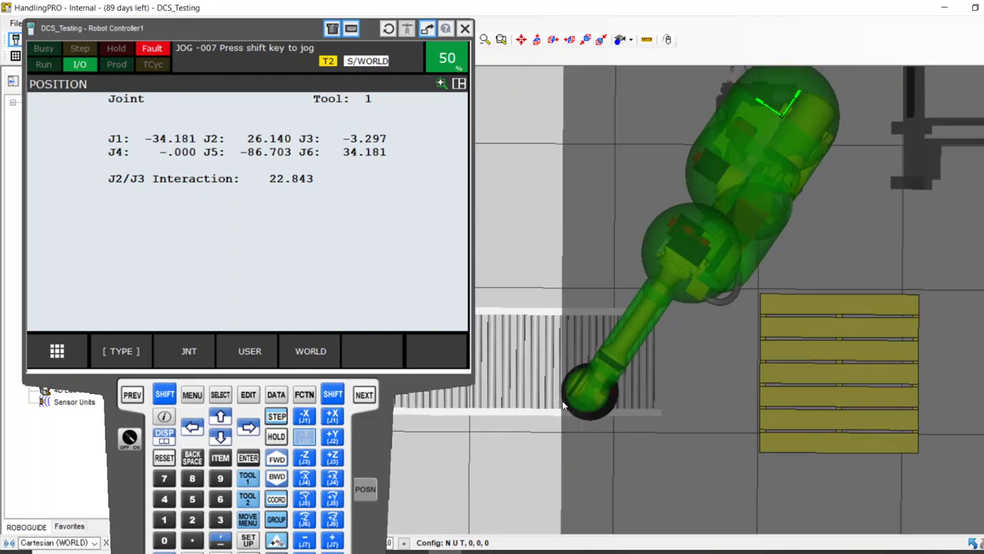
pyautogui.scroll(-5, 595, 420)
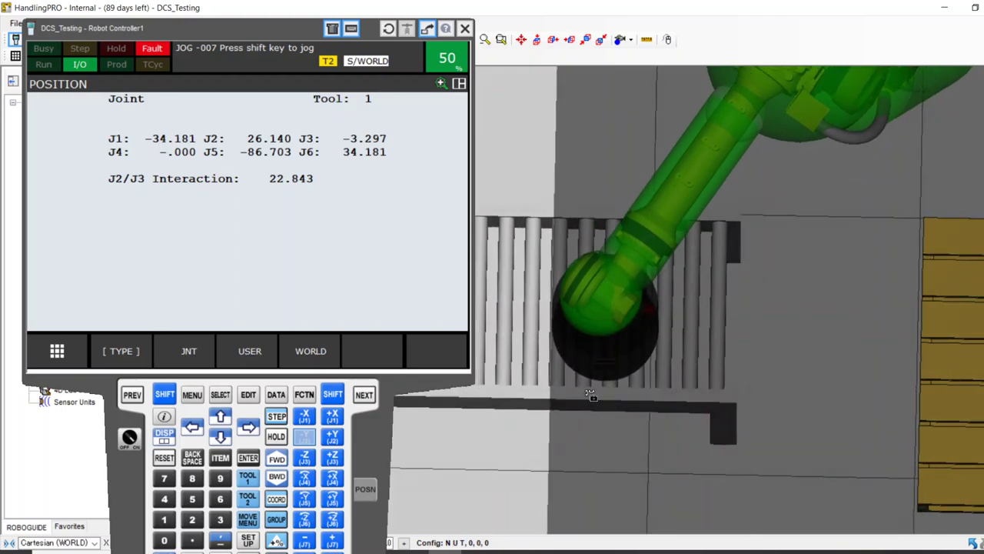
pyautogui.moveTo(646, 348); pyautogui.dragTo(692, 277, button='right')
pyautogui.scroll(-3, 734, 225)
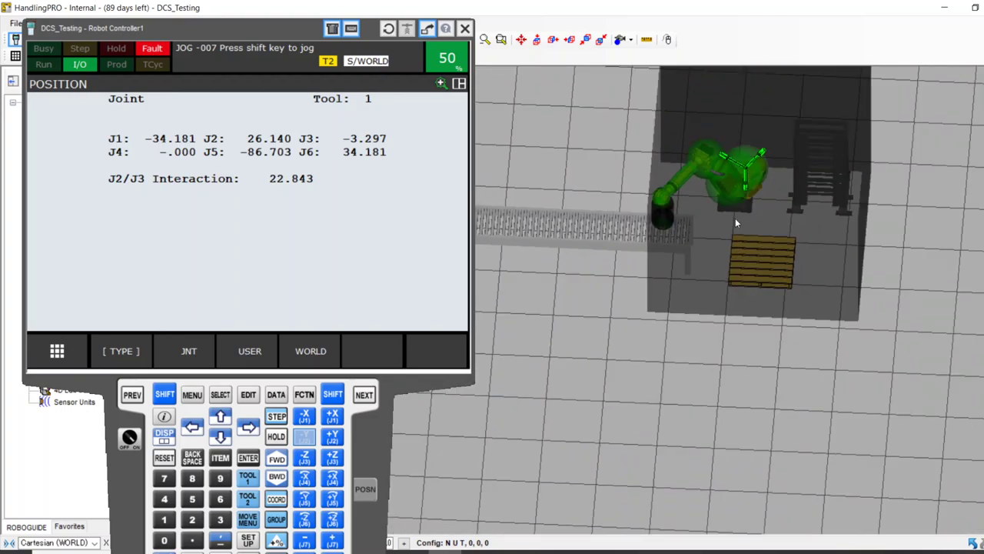
pyautogui.scroll(4, 721, 180)
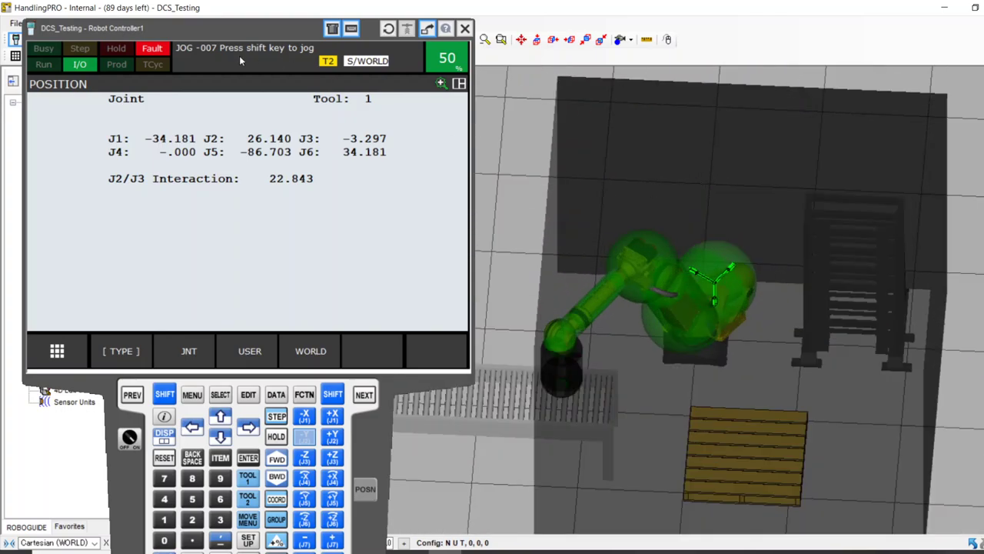
pyautogui.click(163, 457)
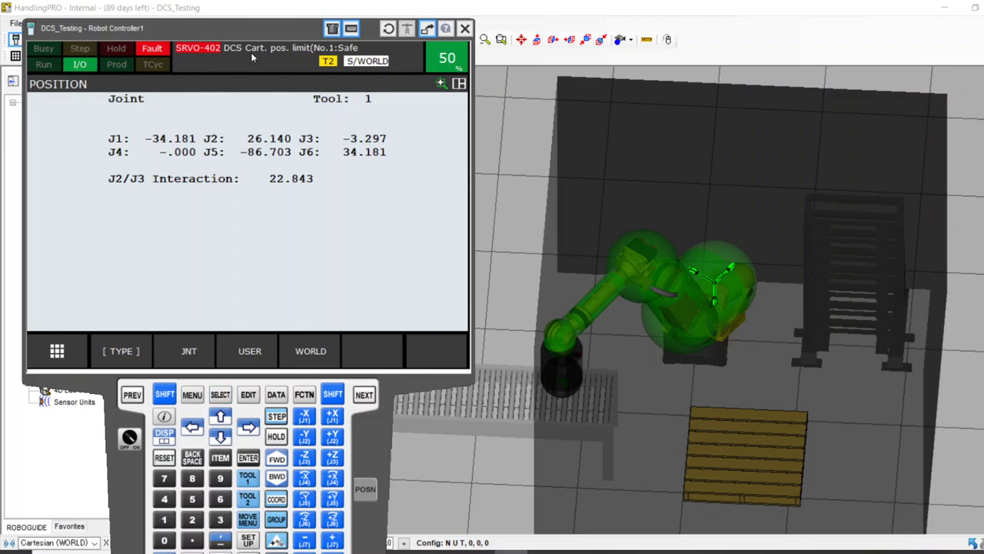
# View the full text of the active DCS alarm, then dismiss it.
pyautogui.click(276, 52)
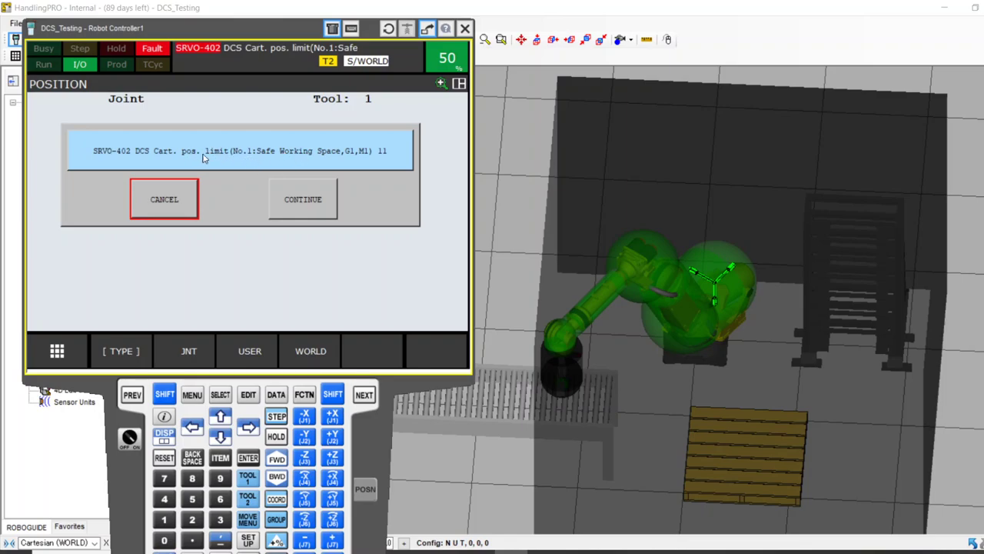
pyautogui.click(183, 203)
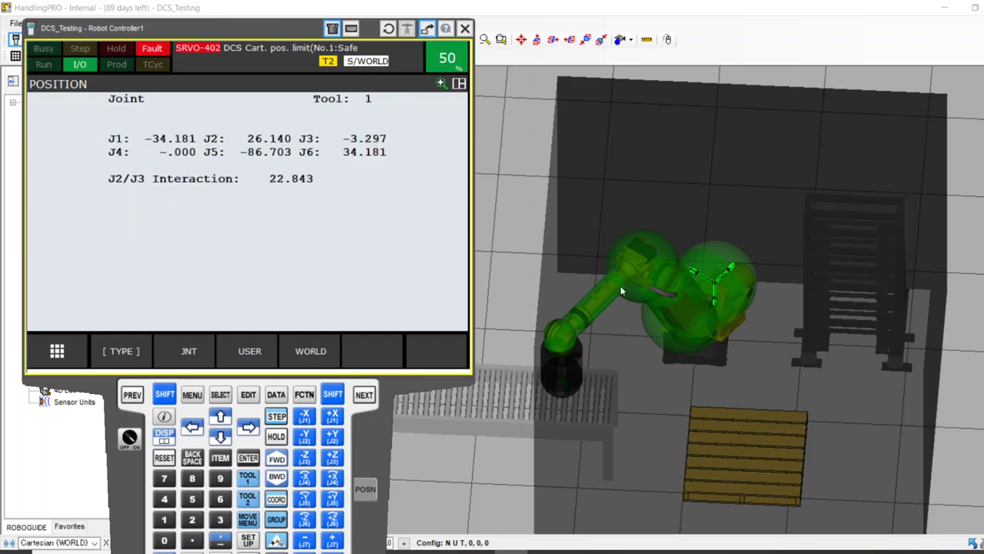
pyautogui.scroll(-5, 611, 254)
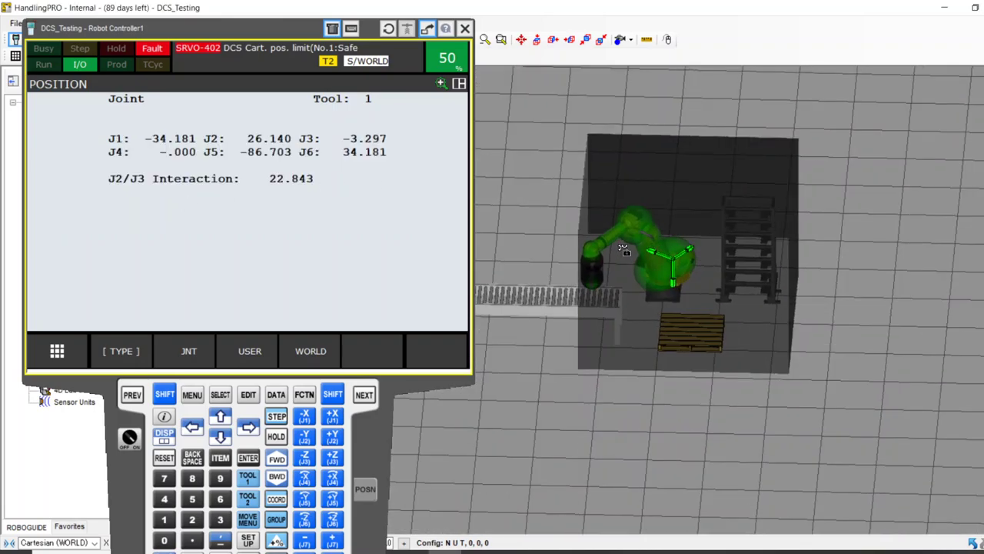
pyautogui.moveTo(623, 249); pyautogui.dragTo(613, 254, button='right')
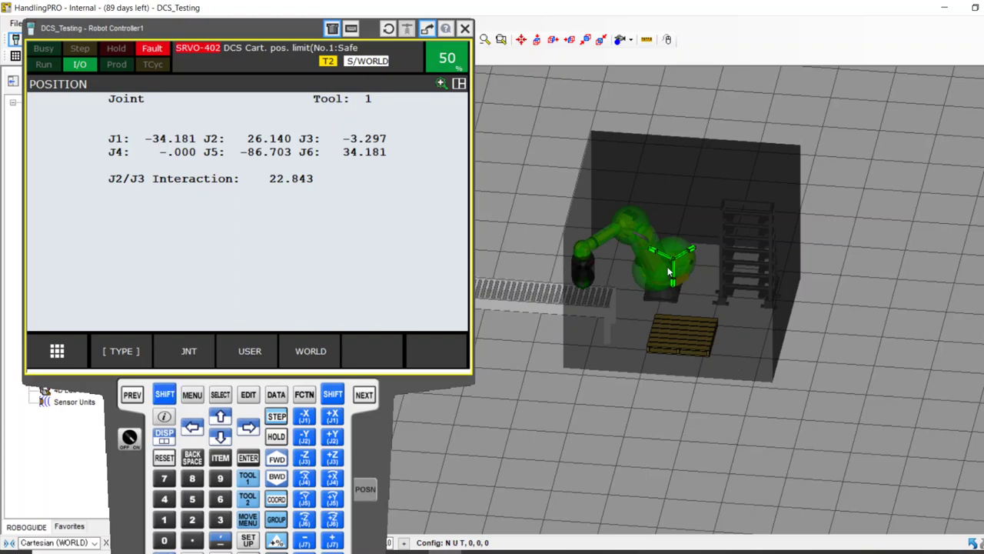
# Reset the DCS position limit fault and jog the robot back into the safe zone.
pyautogui.click(162, 396)
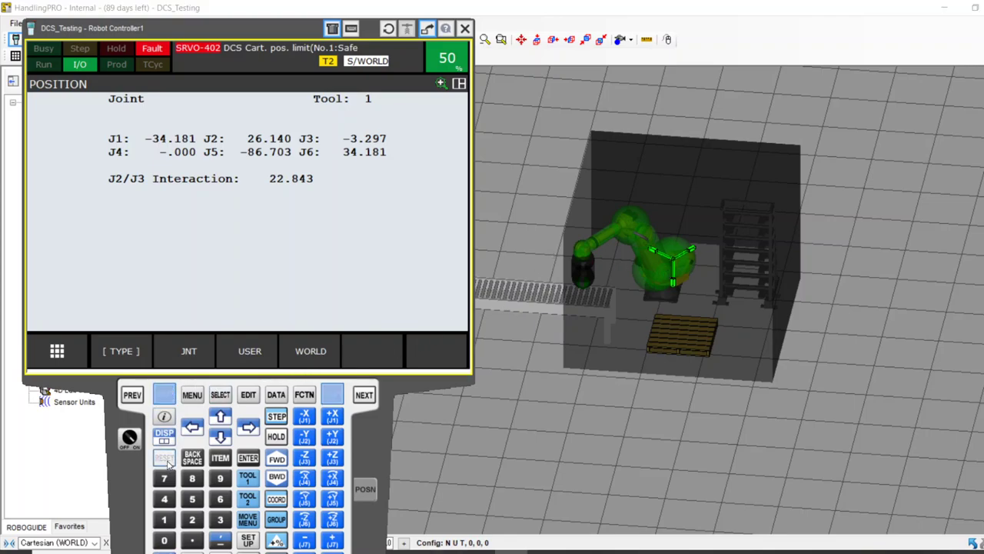
pyautogui.click(165, 459)
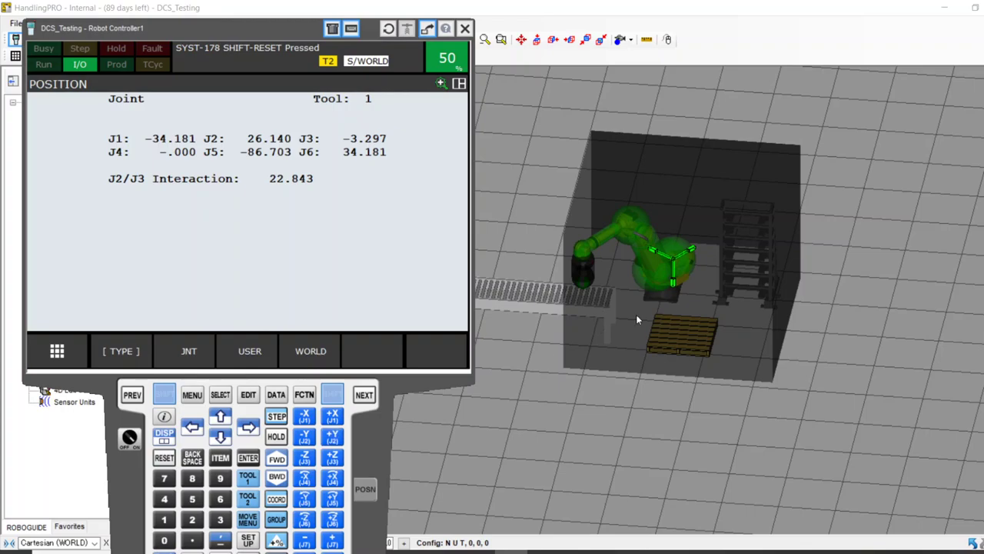
pyautogui.click(332, 437)
pyautogui.moveTo(335, 440); pyautogui.dragTo(338, 440)
# Jog the arm upward and in negative X, recovering from a joint limit error.
pyautogui.moveTo(669, 292); pyautogui.dragTo(802, 257, button='right')
pyautogui.scroll(2, 799, 254)
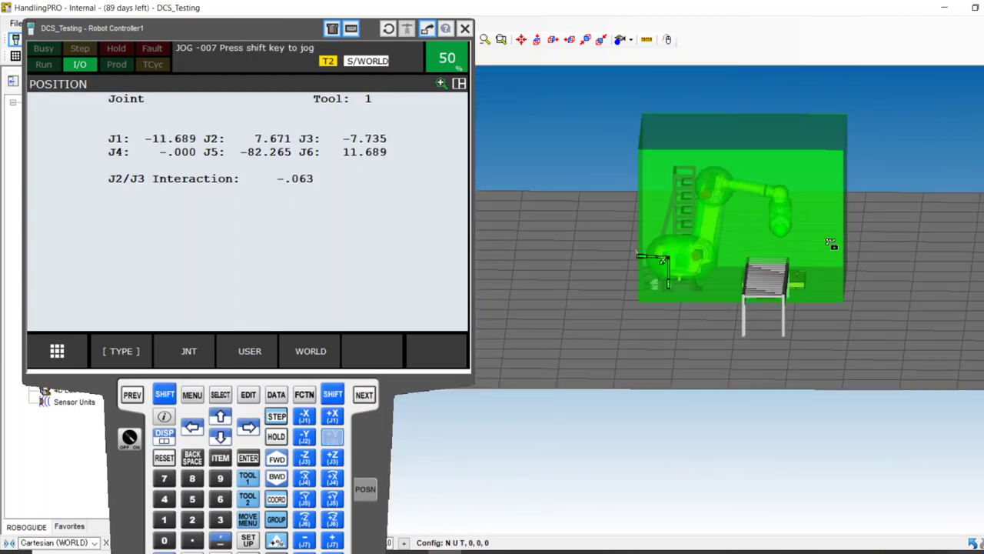
pyautogui.scroll(5, 767, 178)
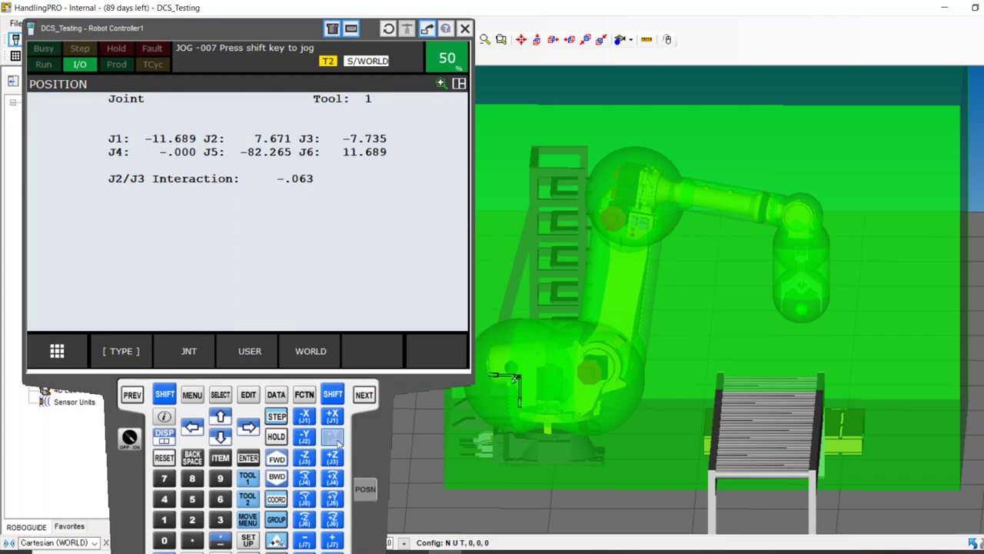
pyautogui.keyDown('shift'); pyautogui.moveTo(332, 459); pyautogui.dragTo(745, 374); pyautogui.keyUp('shift')
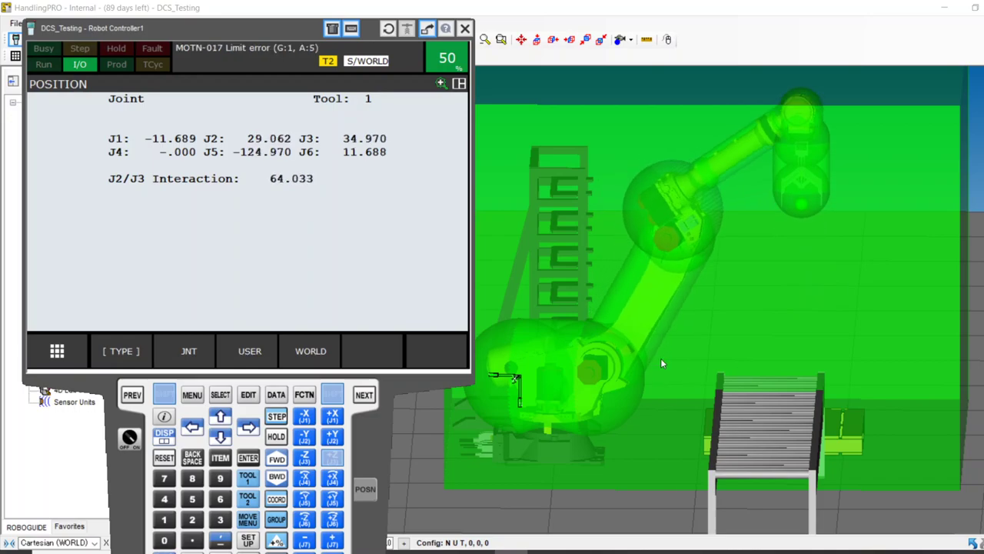
pyautogui.keyDown('shift'); pyautogui.moveTo(623, 357); pyautogui.dragTo(476, 355); pyautogui.keyUp('shift')
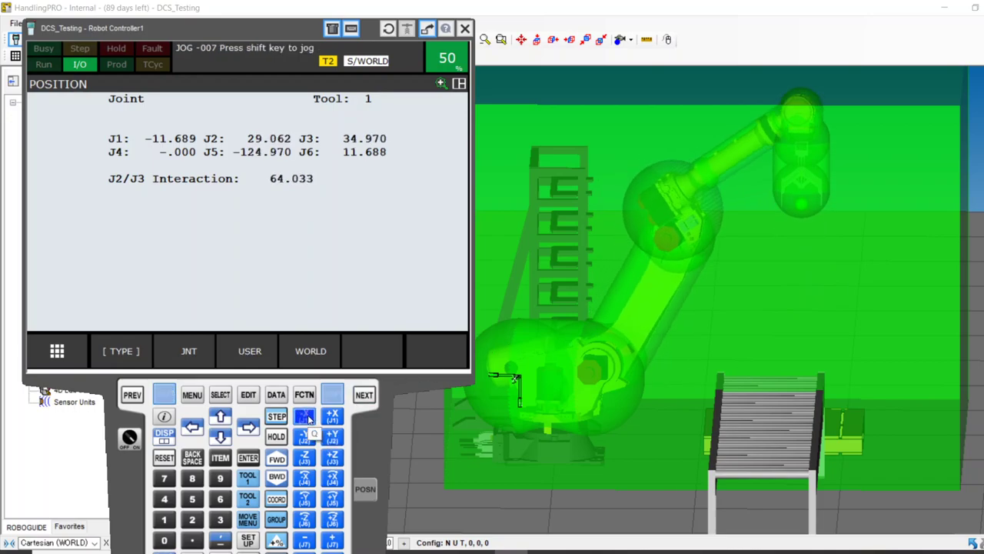
pyautogui.keyDown('shift'); pyautogui.moveTo(307, 420); pyautogui.dragTo(305, 422); pyautogui.keyUp('shift')
pyautogui.keyDown('shift'); pyautogui.moveTo(331, 465); pyautogui.dragTo(331, 470); pyautogui.keyUp('shift')
# Move the pendant down, switch to side view, and zoom to watch SRVO-402 trip at J1 -16.567.
pyautogui.moveTo(737, 226)
pyautogui.mouseDown(button='right')
pyautogui.moveTo(741, 259)
pyautogui.moveTo(740, 238)
pyautogui.mouseUp(button='right')
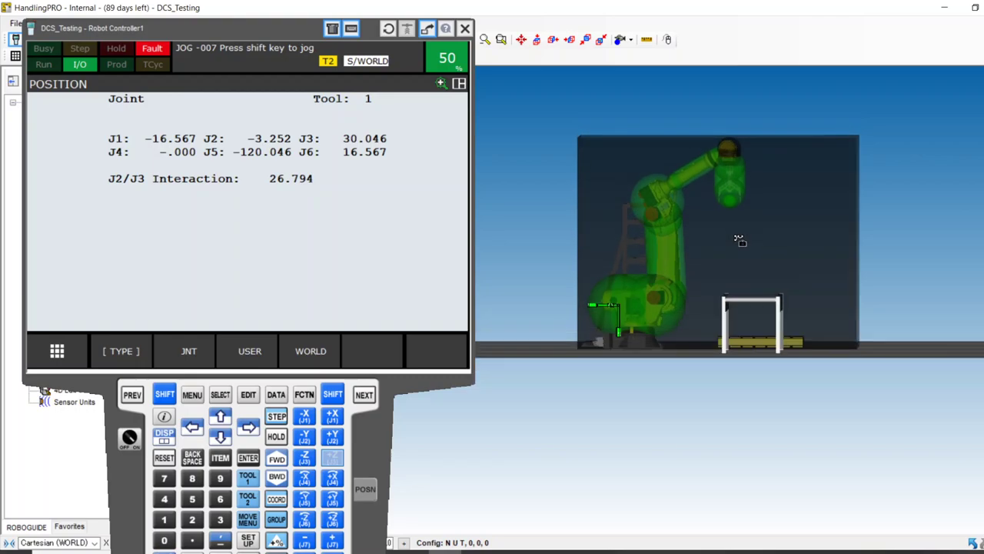
pyautogui.scroll(2, 739, 200)
pyautogui.scroll(5, 726, 123)
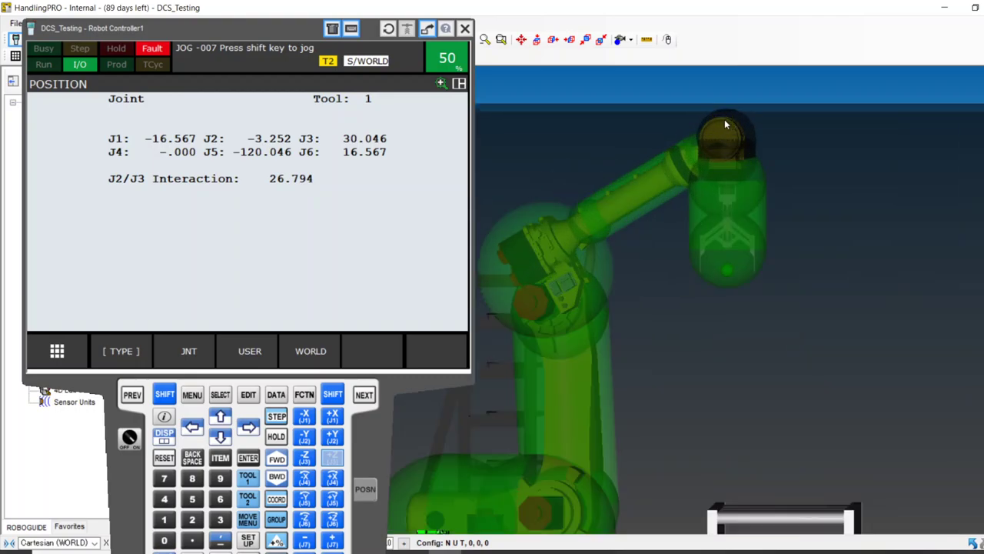
pyautogui.scroll(-3, 724, 123)
pyautogui.moveTo(287, 26); pyautogui.dragTo(264, 103)
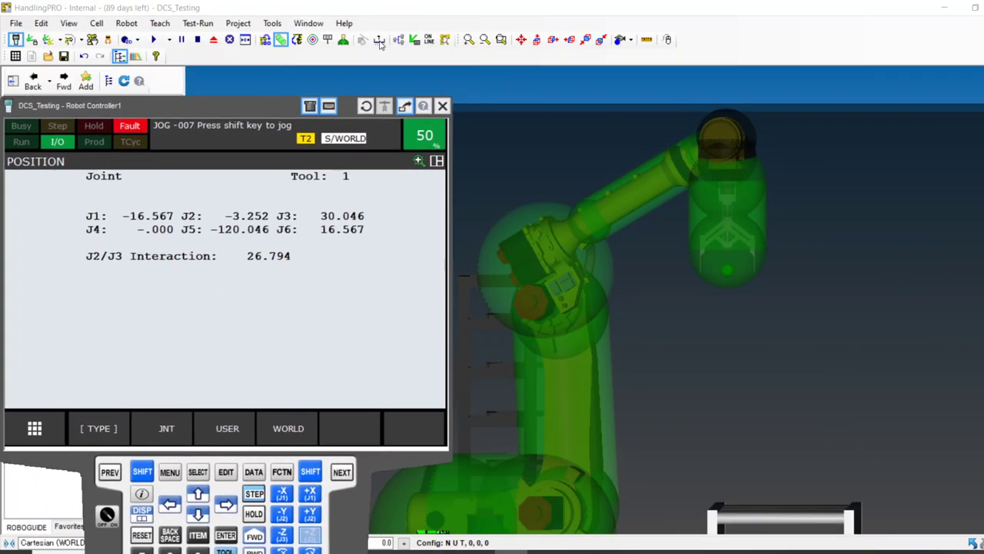
pyautogui.click(553, 39)
pyautogui.scroll(-4, 675, 228)
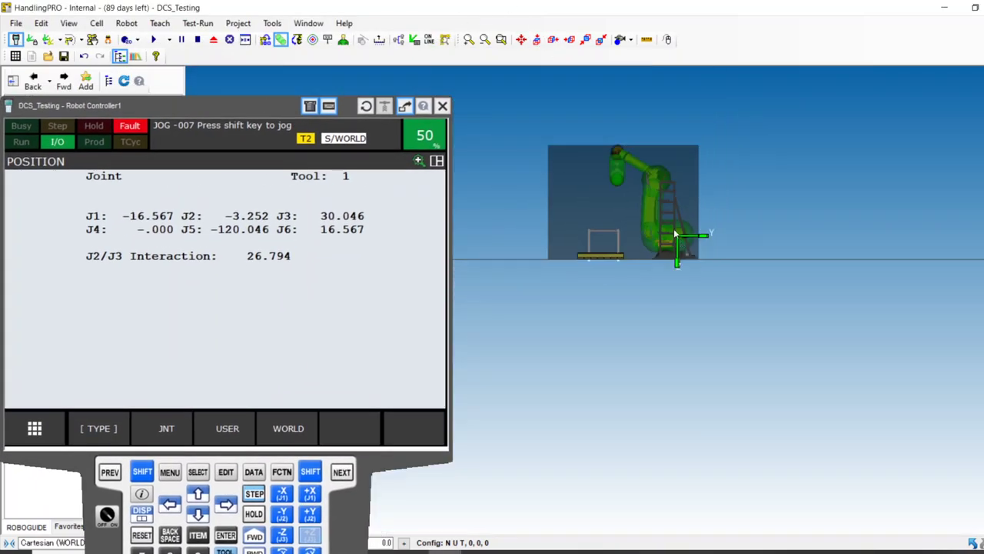
pyautogui.scroll(2, 615, 148)
pyautogui.scroll(4, 614, 148)
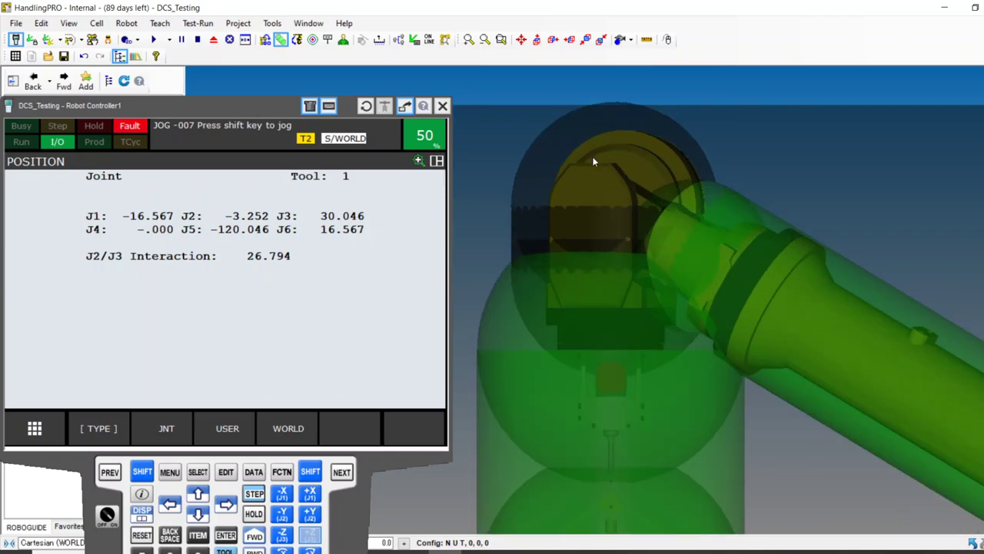
pyautogui.scroll(3, 613, 109)
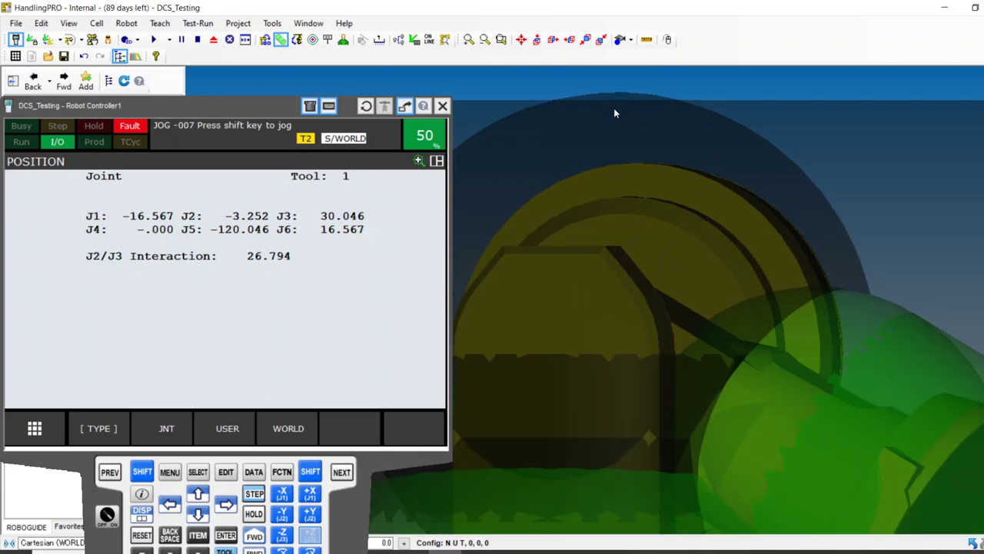
pyautogui.scroll(-3, 639, 114)
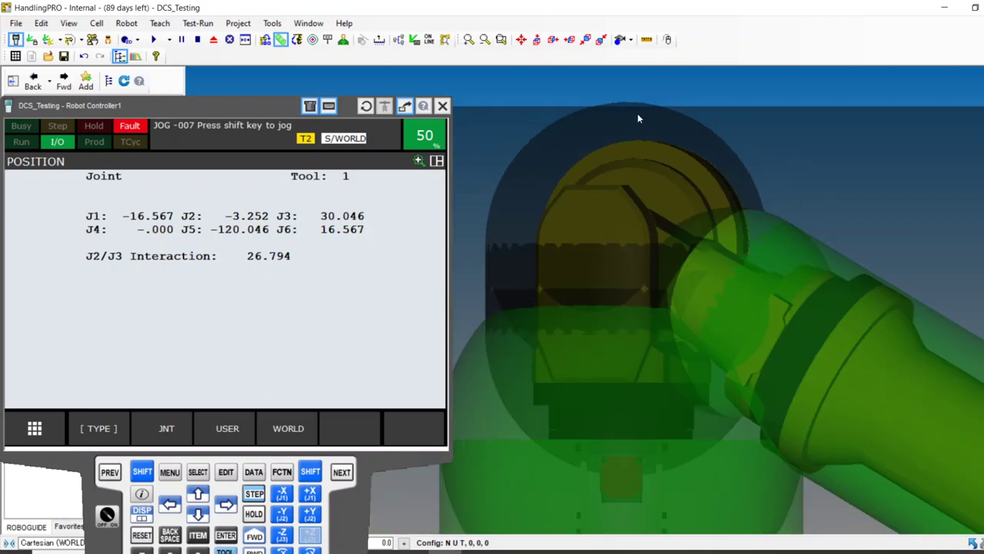
pyautogui.scroll(5, 627, 111)
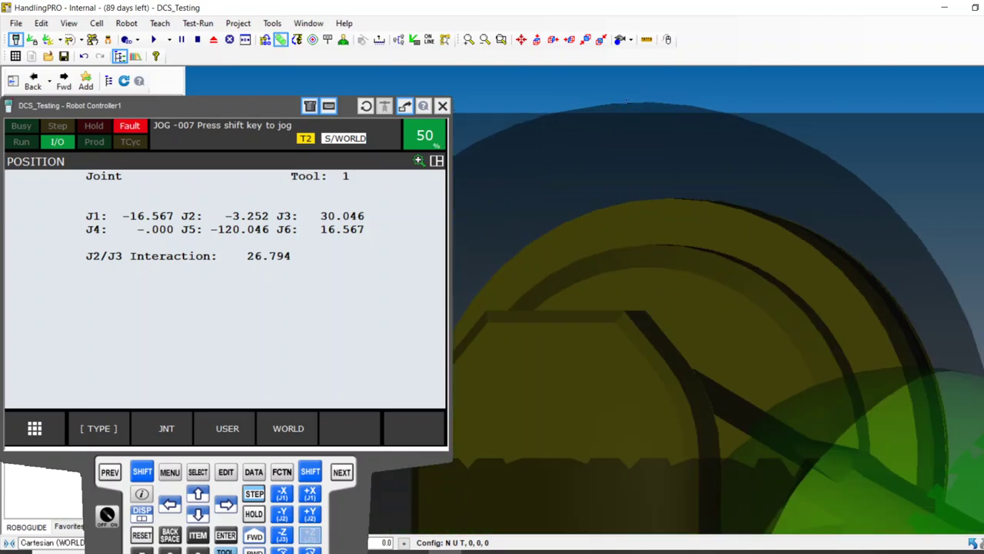
pyautogui.scroll(-10, 609, 117)
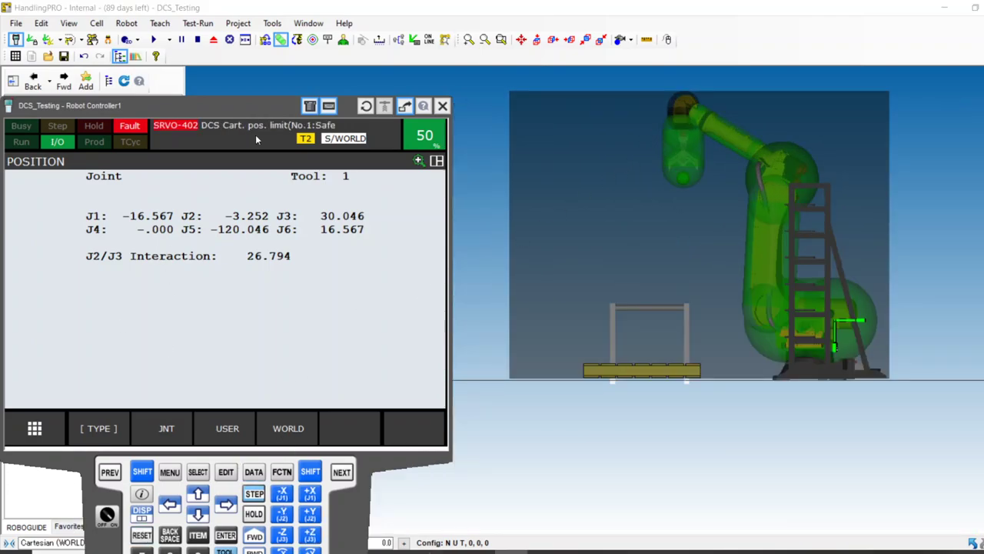
# Open the SRVO-402 alarm documentation, reset the fault, and jog -Z back into the green zone.
pyautogui.click(227, 130)
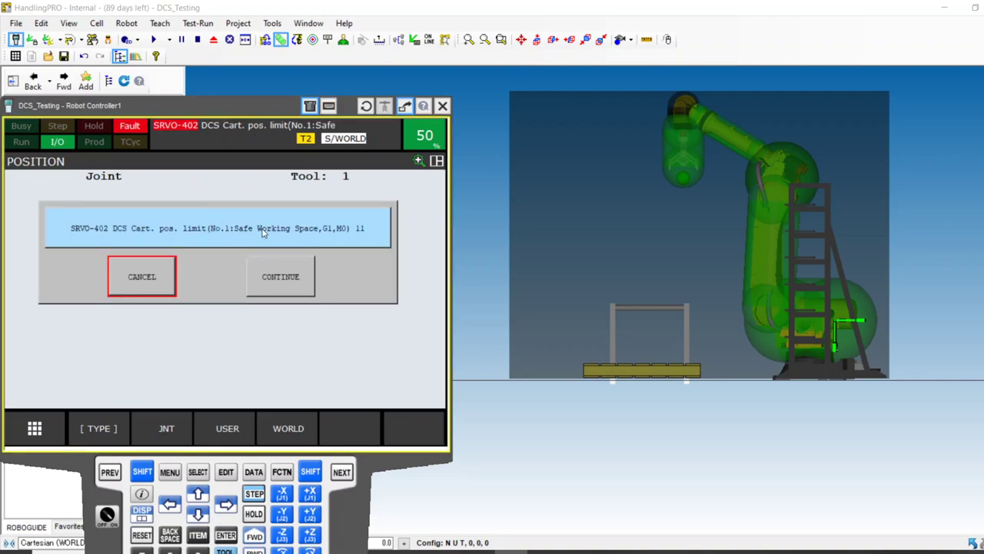
pyautogui.click(283, 275)
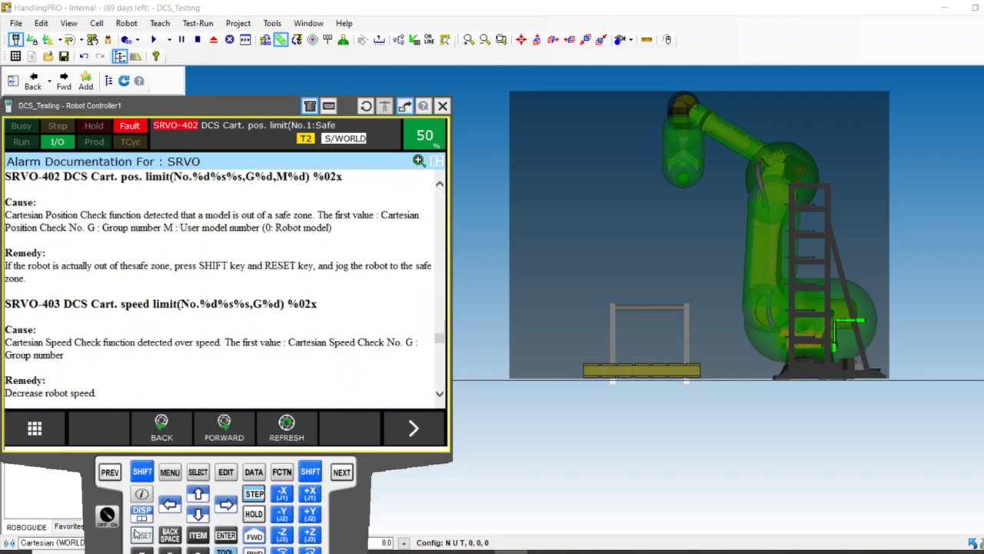
pyautogui.click(140, 535)
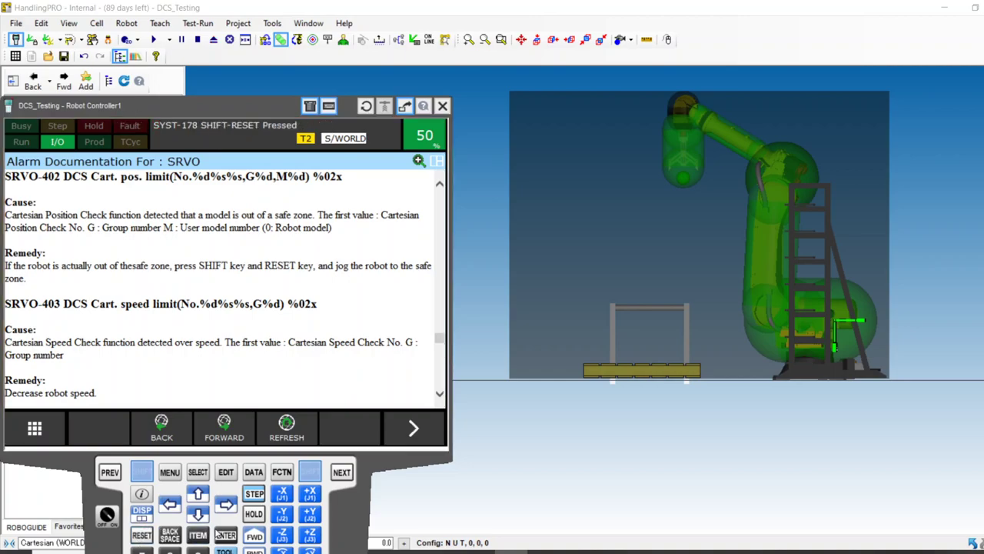
pyautogui.click(282, 535)
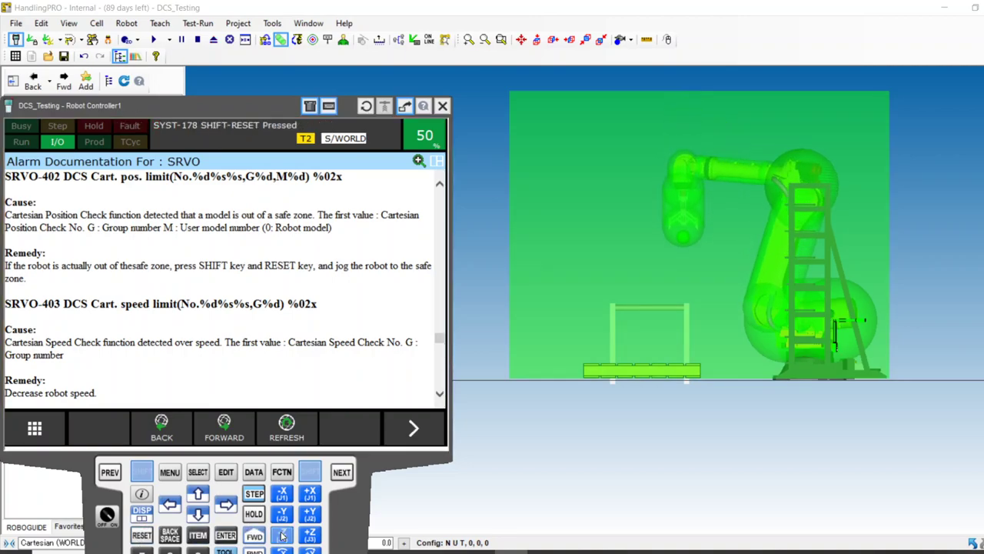
pyautogui.keyDown('shift'); pyautogui.click(282, 536); pyautogui.keyUp('shift')
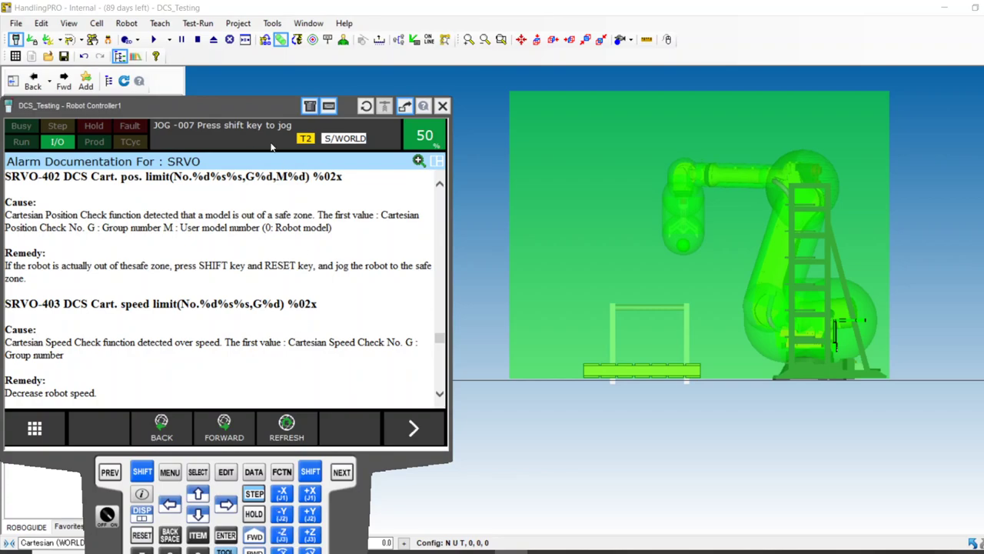
# Move the teach pendant off screen and orbit the view around the green safe-zone box and rack.
pyautogui.moveTo(256, 109); pyautogui.dragTo(311, 553)
pyautogui.moveTo(362, 277); pyautogui.dragTo(569, 377, button='right')
pyautogui.scroll(5, 479, 338)
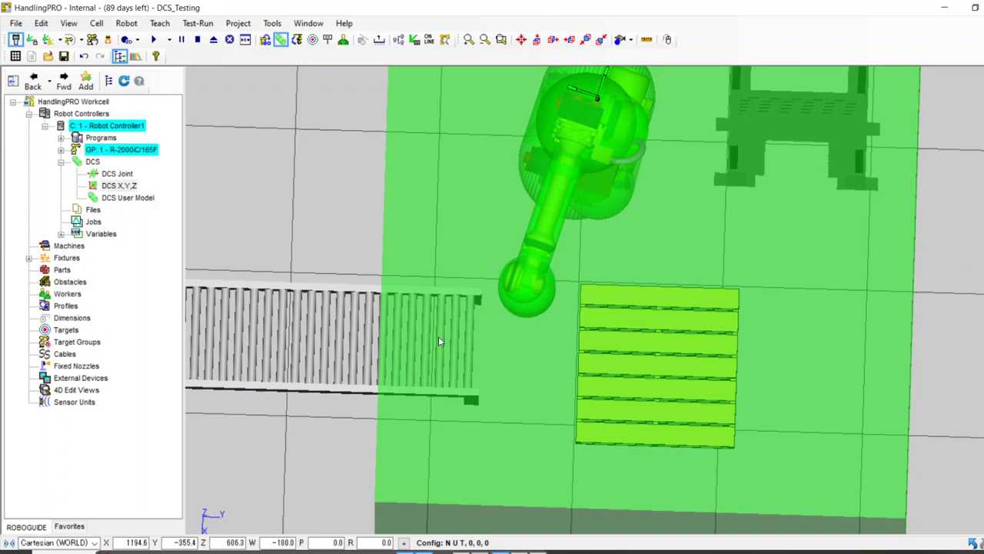
pyautogui.scroll(-5, 439, 341)
pyautogui.moveTo(444, 344); pyautogui.dragTo(522, 186, button='right')
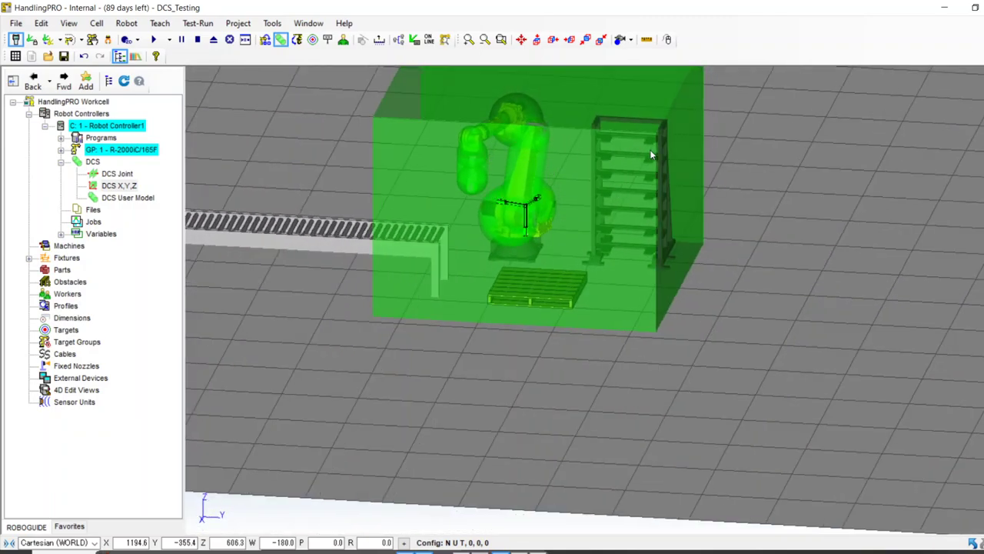
pyautogui.scroll(3, 653, 158)
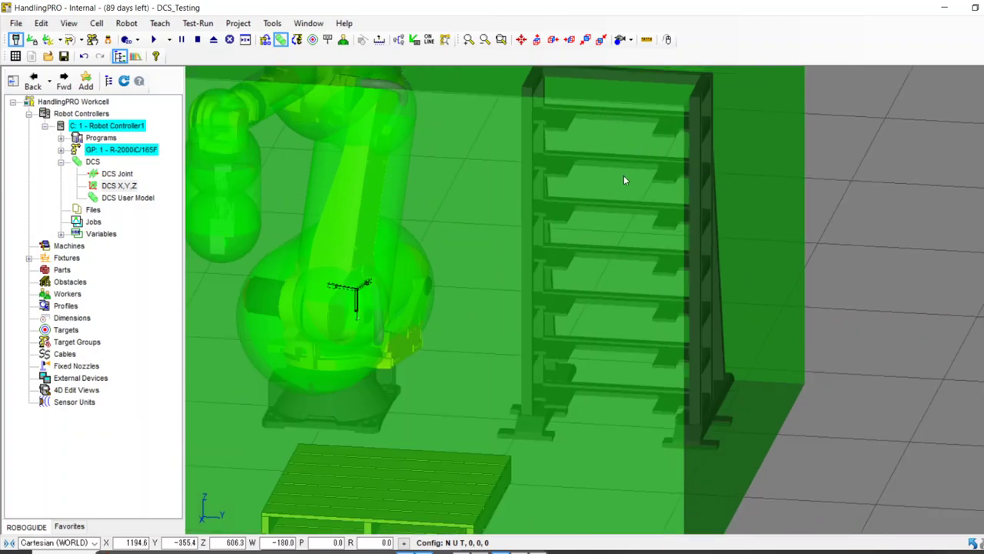
pyautogui.scroll(-3, 589, 201)
pyautogui.moveTo(590, 196); pyautogui.dragTo(595, 217, button='right')
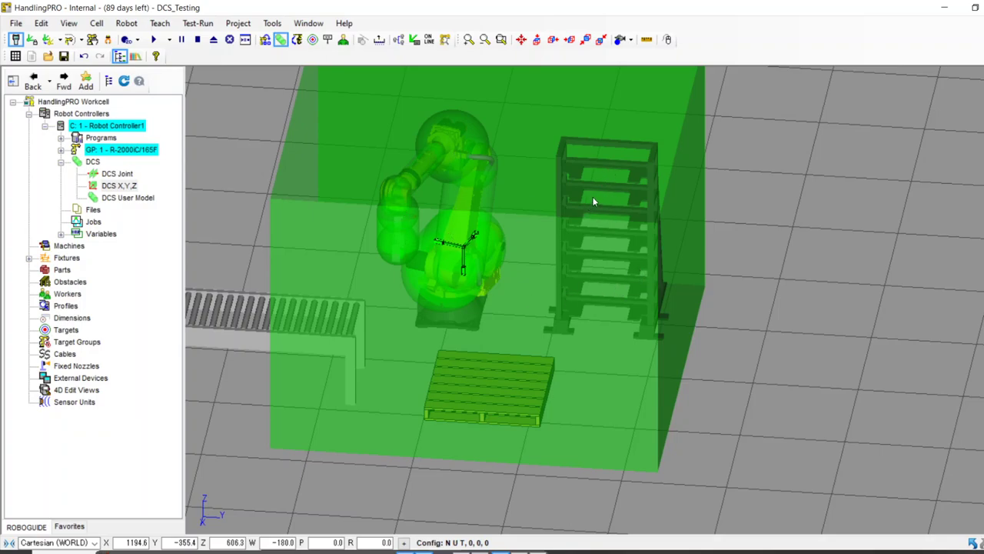
pyautogui.moveTo(560, 203); pyautogui.dragTo(564, 239, button='right')
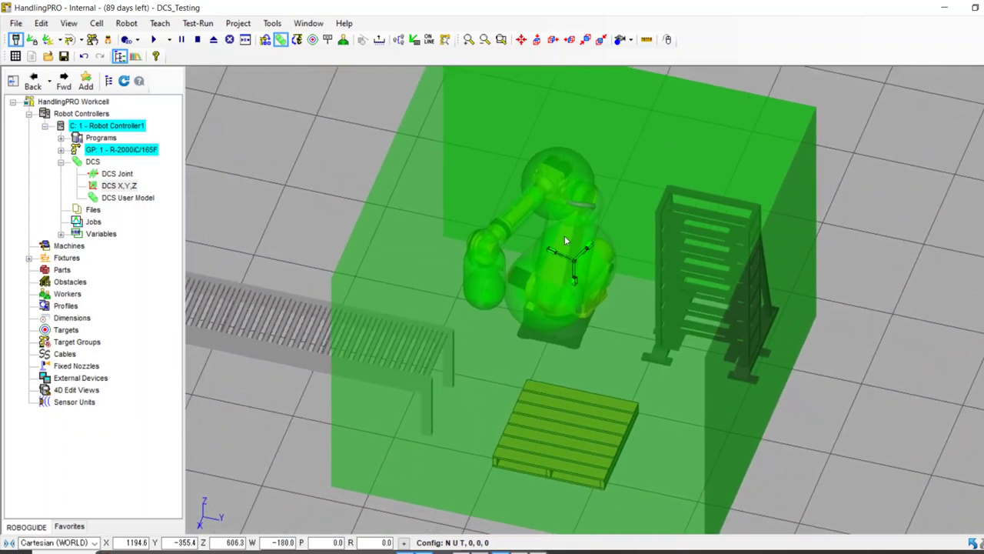
# Enable CPC2 described 'Rack' with user model 1: UM1 in Diagonals (OUT) mode and apply.
pyautogui.doubleClick(94, 187)
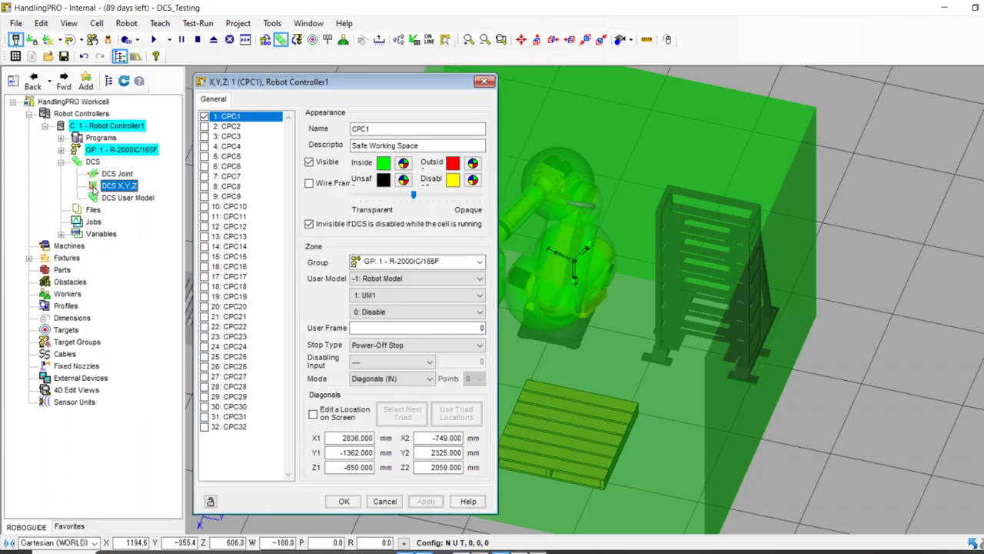
pyautogui.click(205, 127)
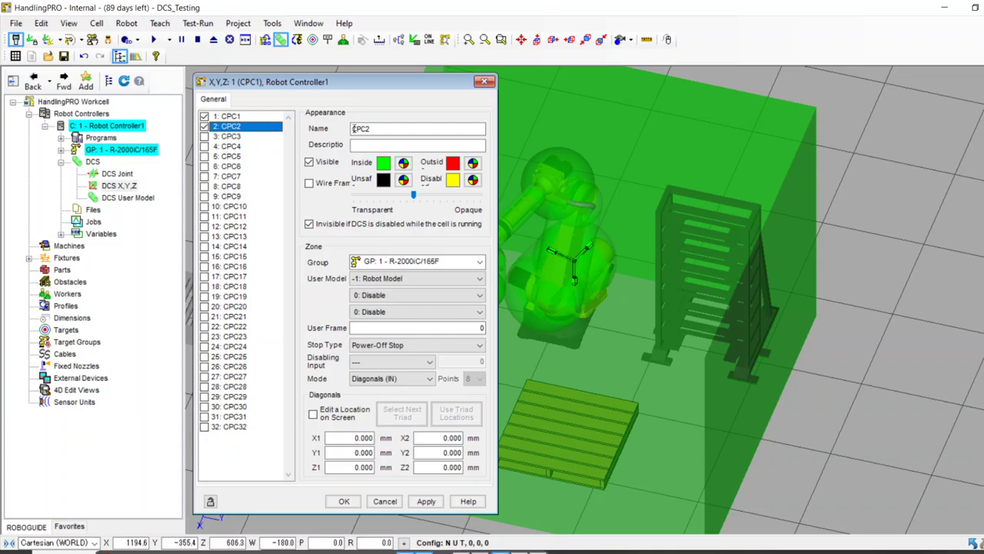
pyautogui.click(364, 145)
pyautogui.click(398, 302)
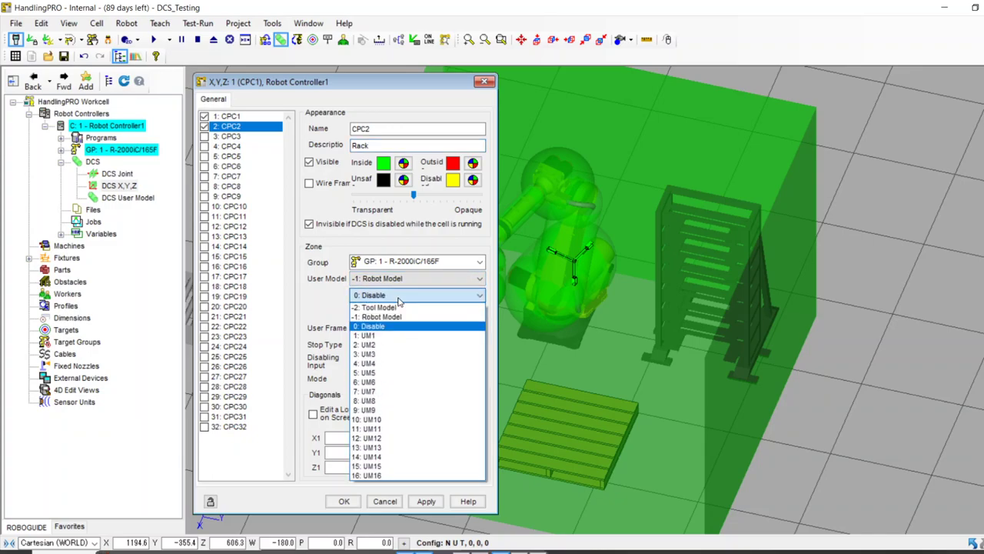
pyautogui.click(385, 336)
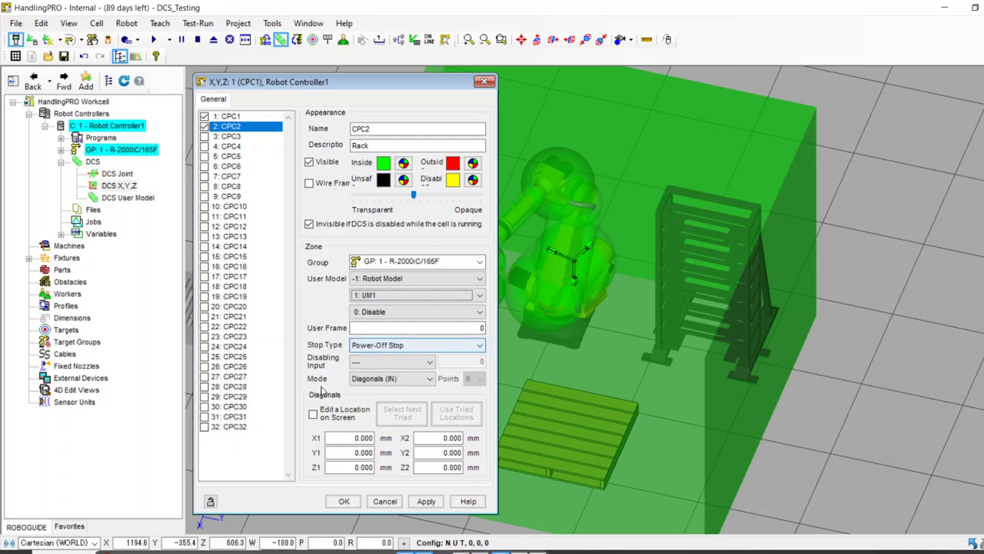
pyautogui.click(367, 382)
pyautogui.click(367, 399)
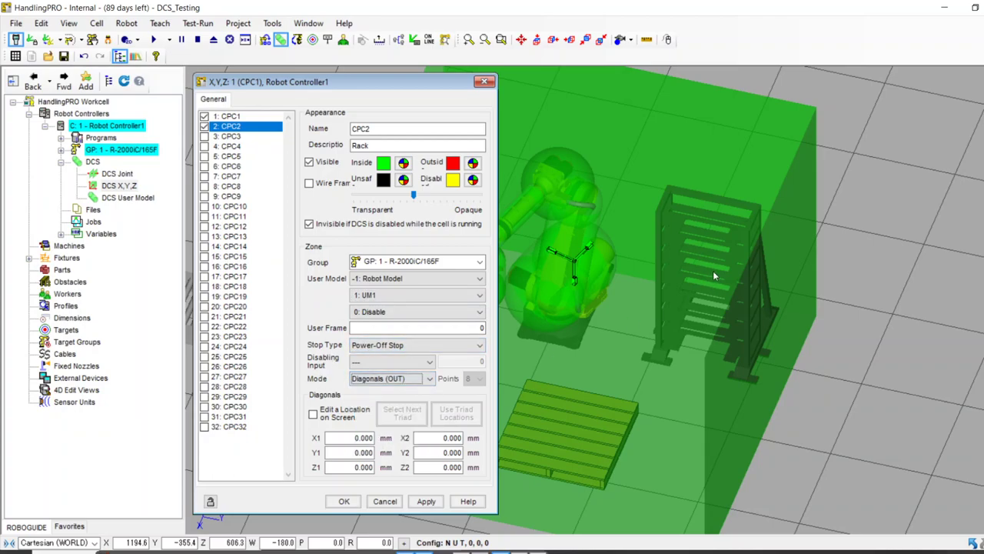
pyautogui.scroll(-5, 700, 264)
pyautogui.scroll(4, 671, 252)
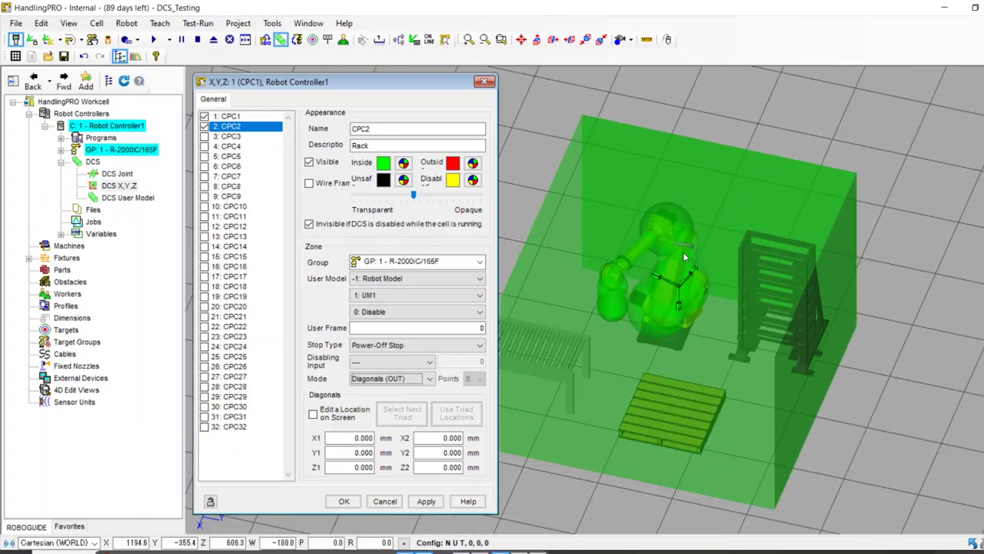
pyautogui.click(427, 501)
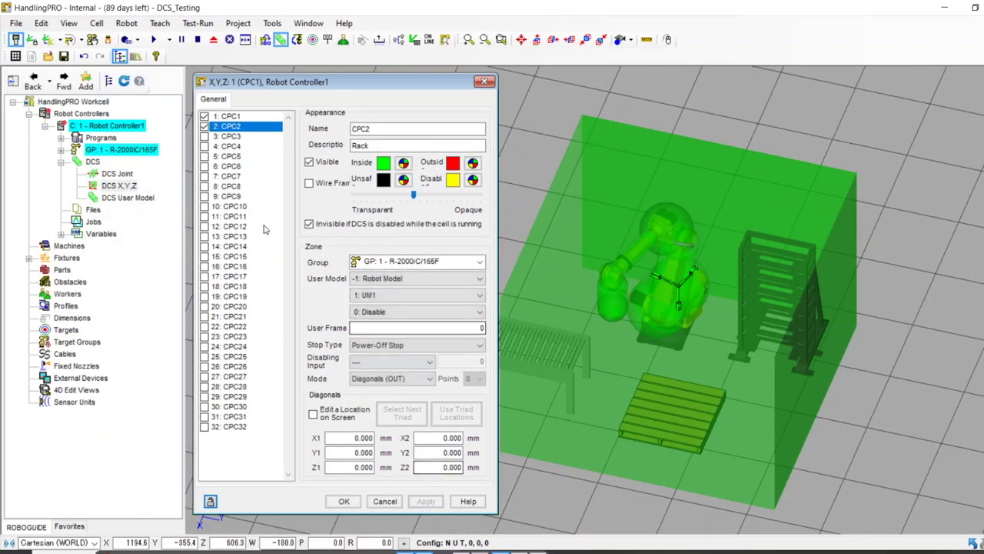
pyautogui.click(230, 117)
# Hide the Safe Working Space zone, then place CPC2's first corner in the 3D view.
pyautogui.click(308, 162)
pyautogui.click(425, 501)
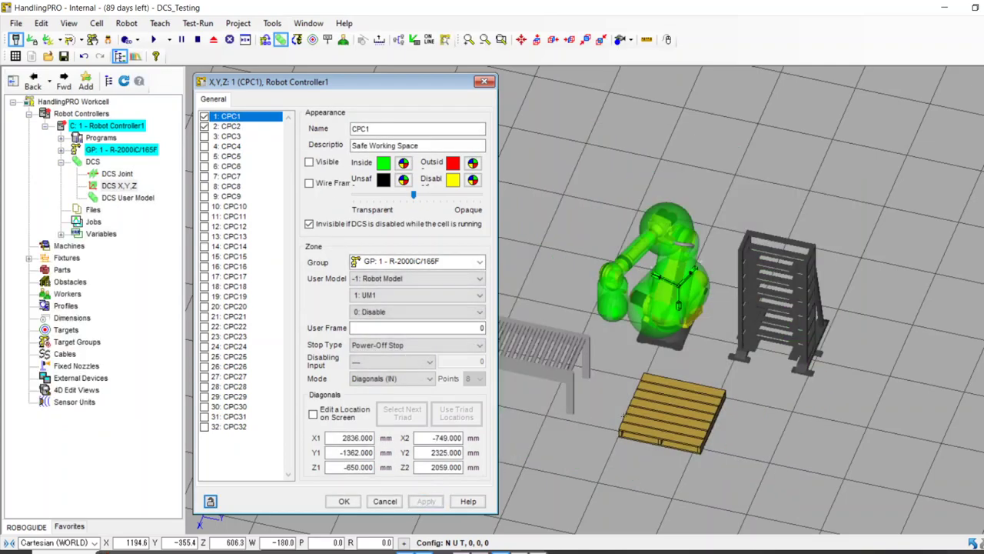
pyautogui.click(234, 127)
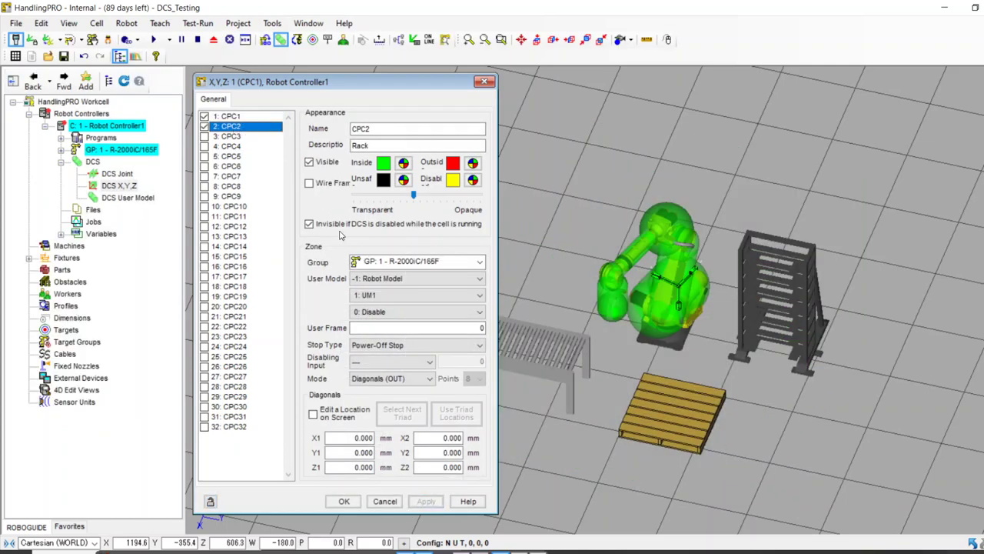
pyautogui.click(313, 414)
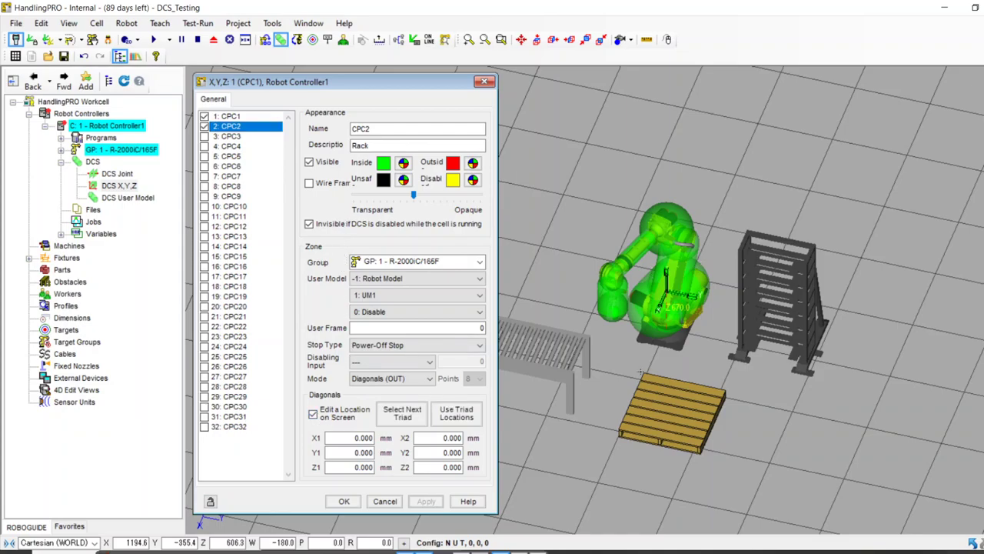
pyautogui.moveTo(648, 367); pyautogui.dragTo(660, 304, button='right')
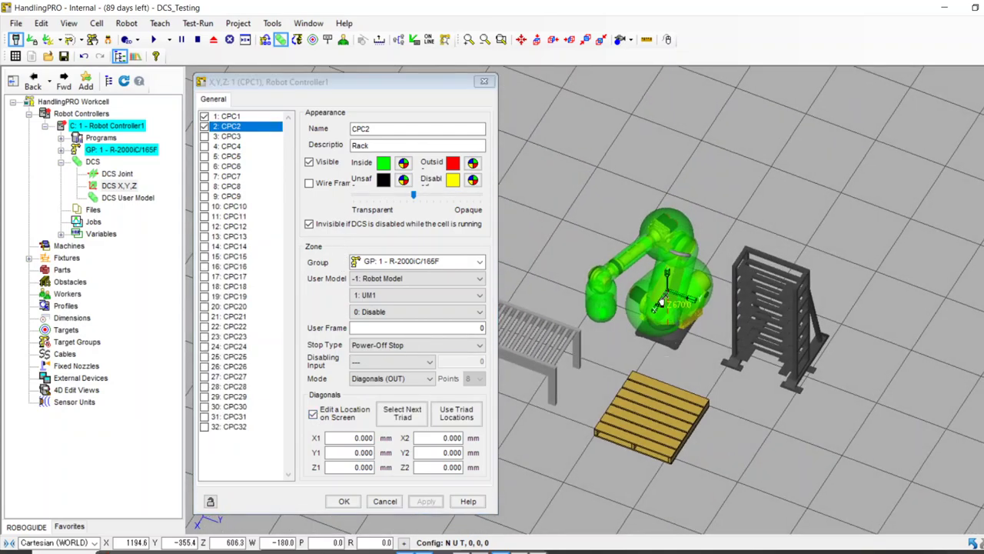
pyautogui.moveTo(659, 303); pyautogui.dragTo(698, 356)
# Stretch the red zone's second corner out and up to cover the rack.
pyautogui.click(402, 413)
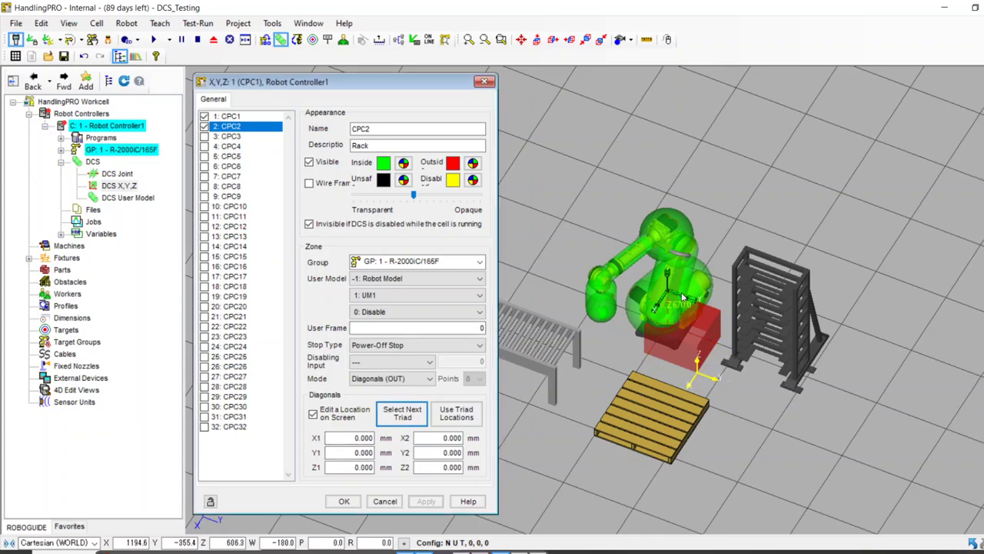
pyautogui.moveTo(681, 298); pyautogui.dragTo(874, 214)
pyautogui.moveTo(834, 283); pyautogui.dragTo(867, 283, button='right')
pyautogui.moveTo(888, 234); pyautogui.dragTo(865, 240)
pyautogui.click(401, 413)
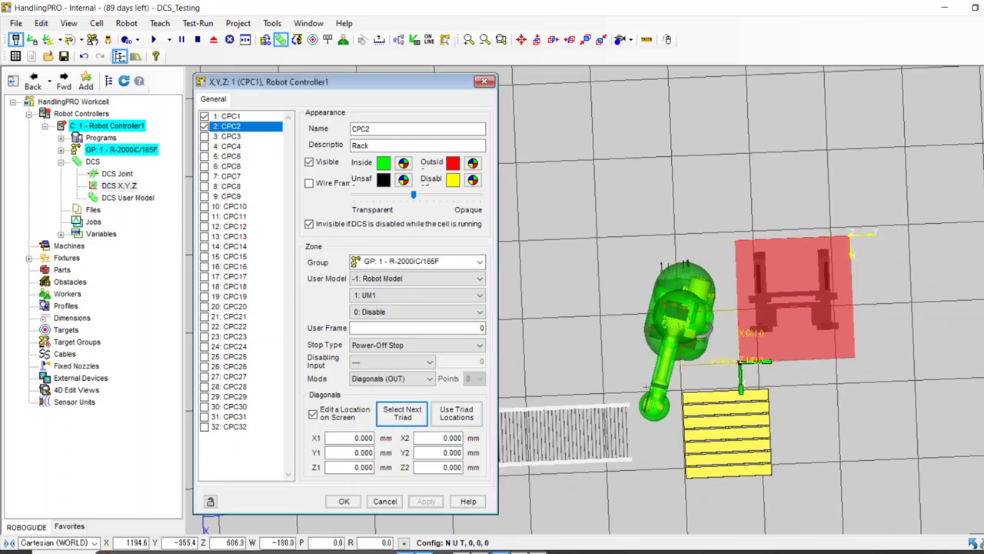
pyautogui.moveTo(743, 377); pyautogui.dragTo(744, 350)
# Fill the Rack zone from triad locations, 408/765/-655 to -880/2246/1406 mm, and apply.
pyautogui.moveTo(744, 350); pyautogui.dragTo(759, 193, button='right')
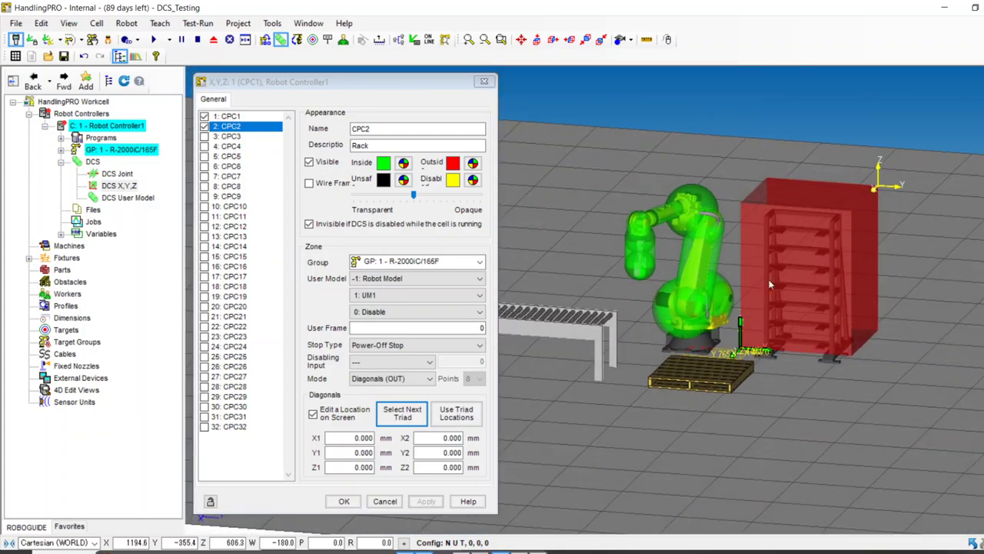
pyautogui.scroll(5, 737, 366)
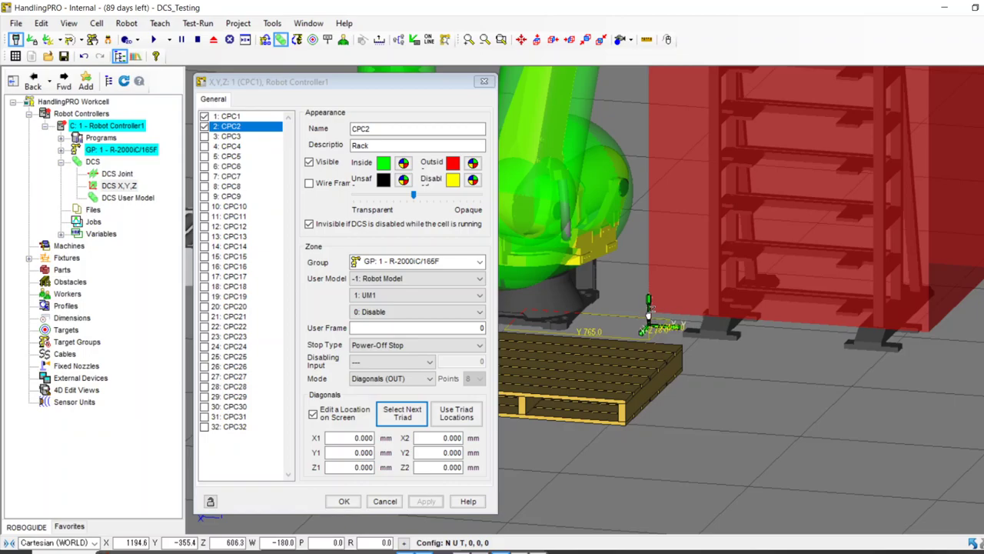
pyautogui.scroll(-5, 734, 219)
pyautogui.moveTo(734, 219); pyautogui.dragTo(726, 281, button='right')
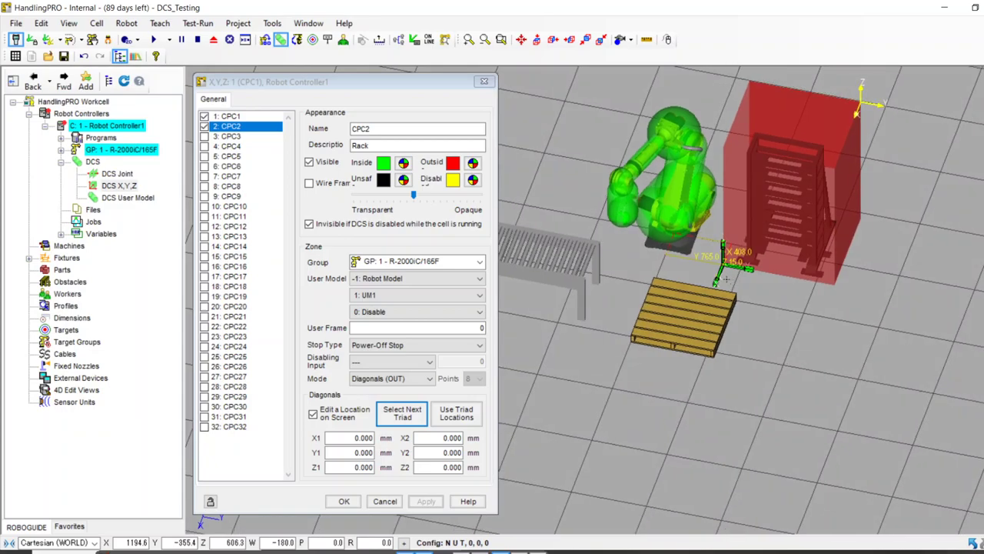
pyautogui.click(457, 413)
pyautogui.click(427, 501)
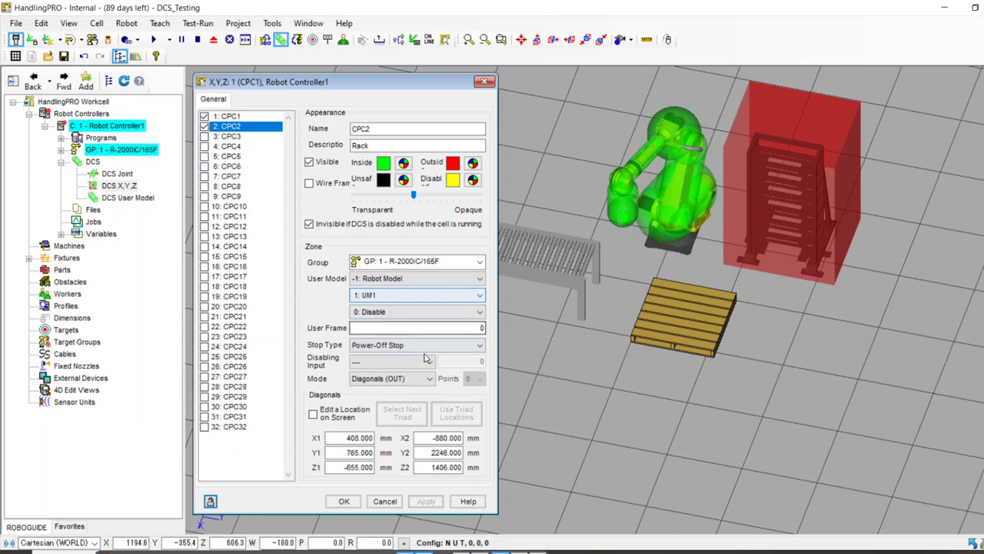
# Make CPC1 visible again, apply it, and close the DCS X,Y,Z settings with OK.
pyautogui.scroll(5, 786, 174)
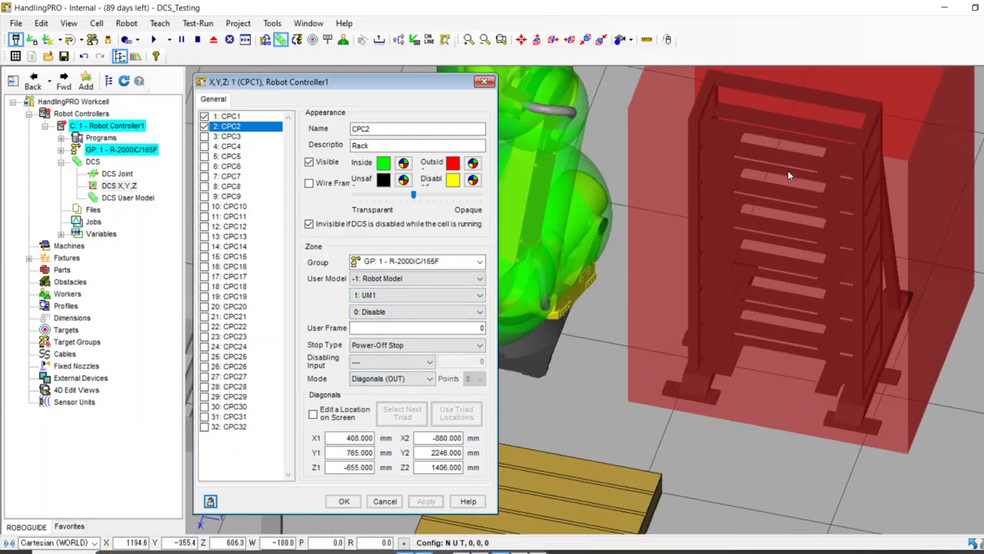
pyautogui.scroll(-3, 808, 172)
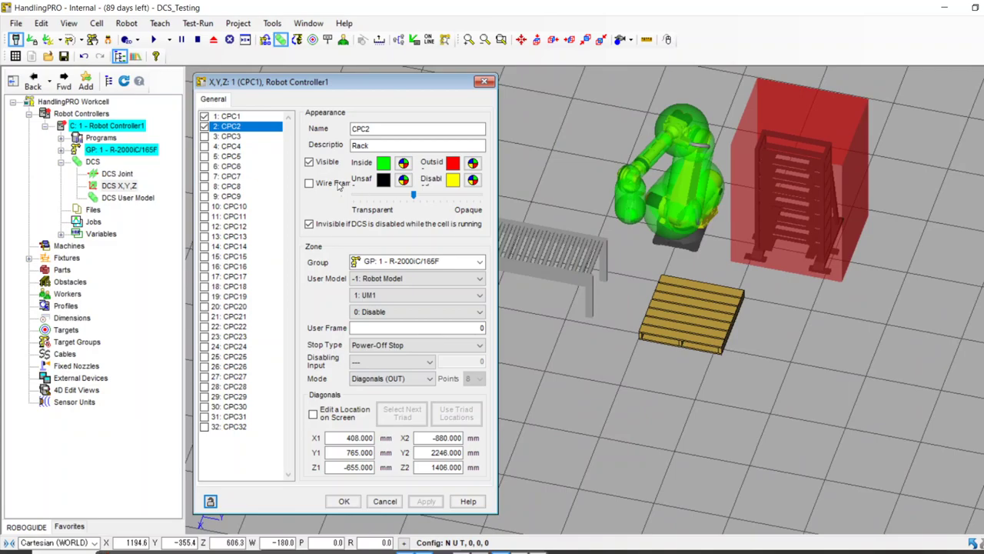
pyautogui.click(243, 117)
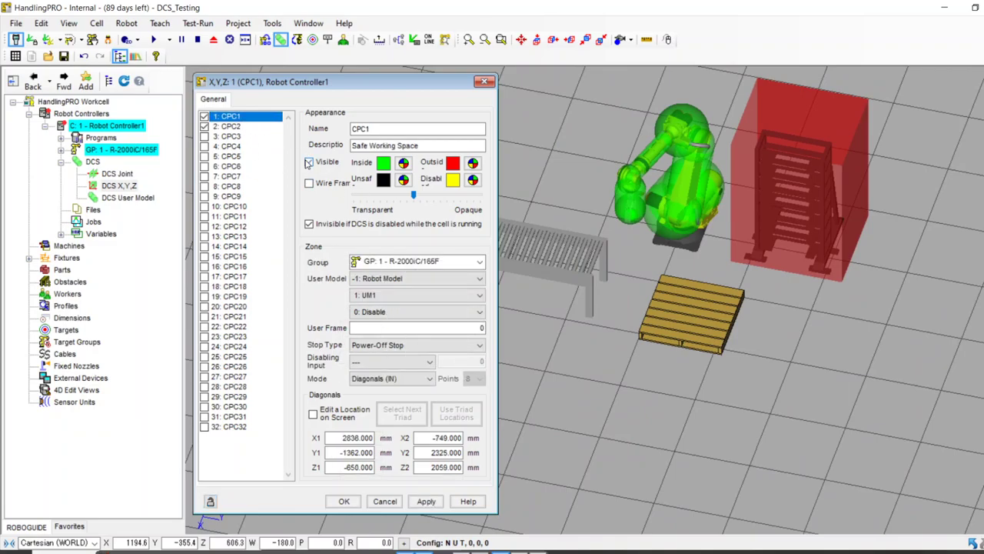
pyautogui.click(308, 163)
pyautogui.click(426, 501)
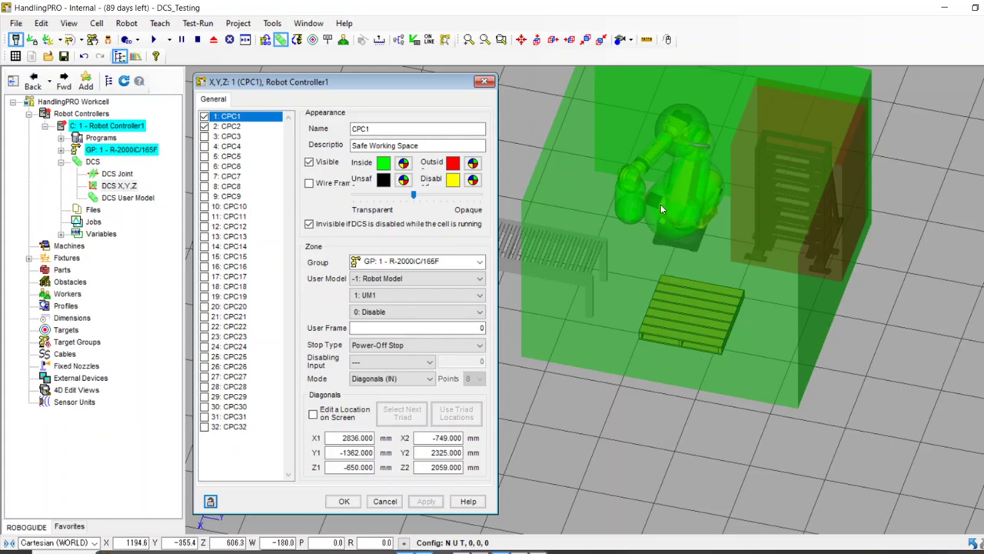
pyautogui.click(343, 500)
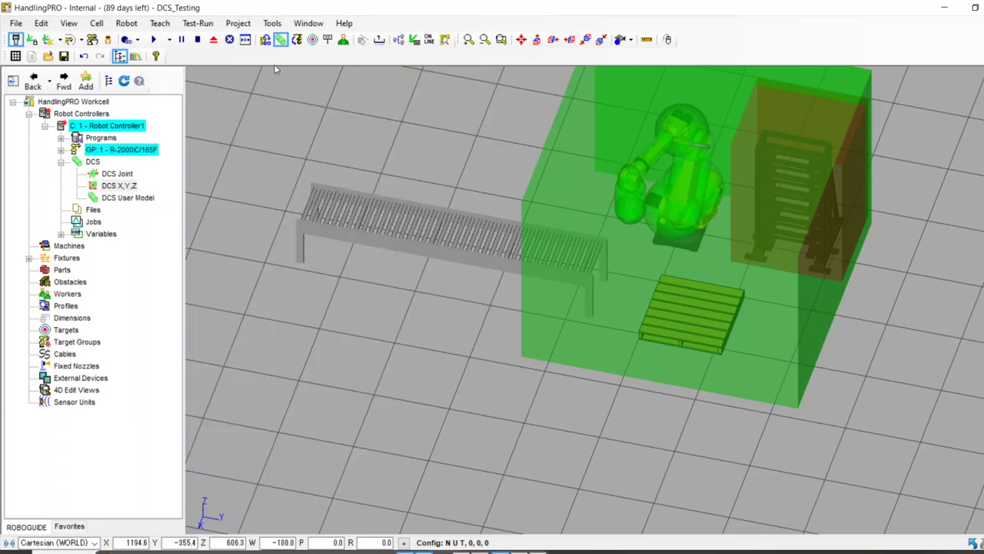
# Inspect the DCS zones from Top View, then orbit back to a low side-on perspective.
pyautogui.click(537, 39)
pyautogui.moveTo(634, 305); pyautogui.dragTo(593, 217, button='middle')
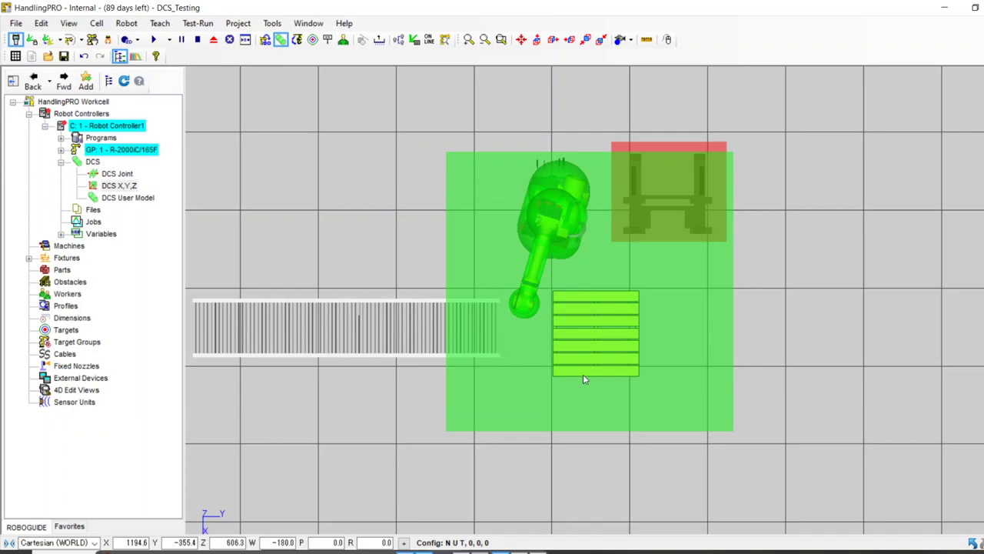
pyautogui.scroll(5, 646, 198)
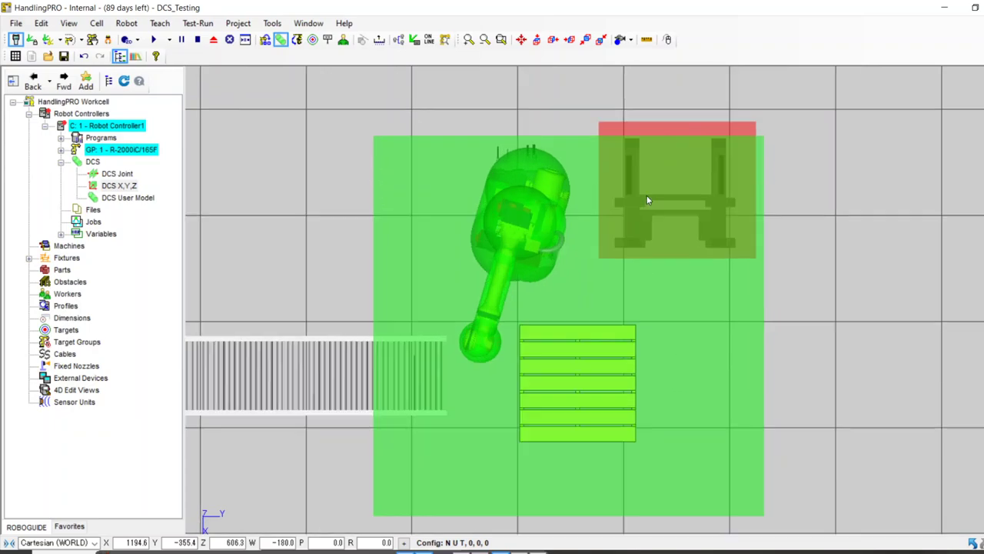
pyautogui.scroll(-6, 647, 201)
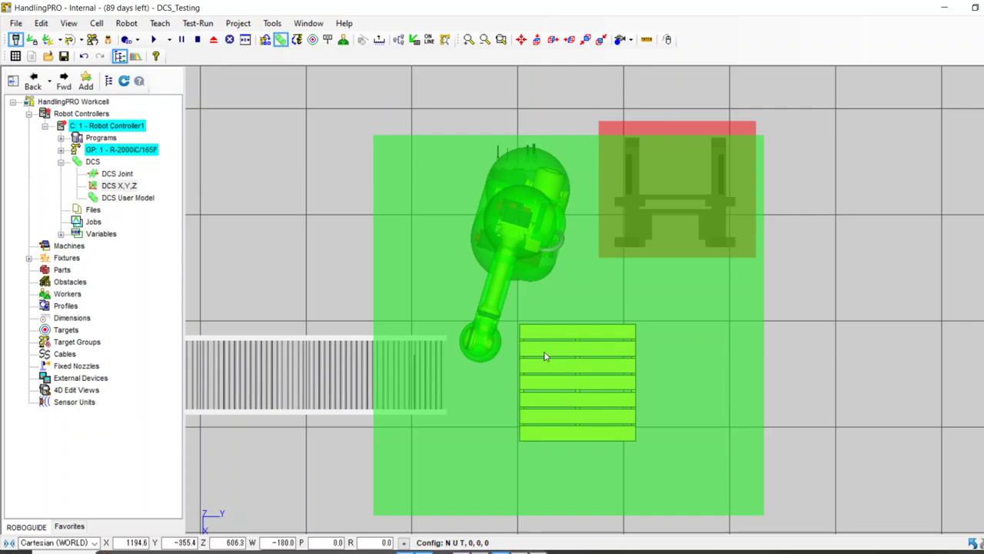
pyautogui.moveTo(536, 404); pyautogui.dragTo(509, 329, button='right')
pyautogui.moveTo(533, 232); pyautogui.dragTo(690, 237, button='right')
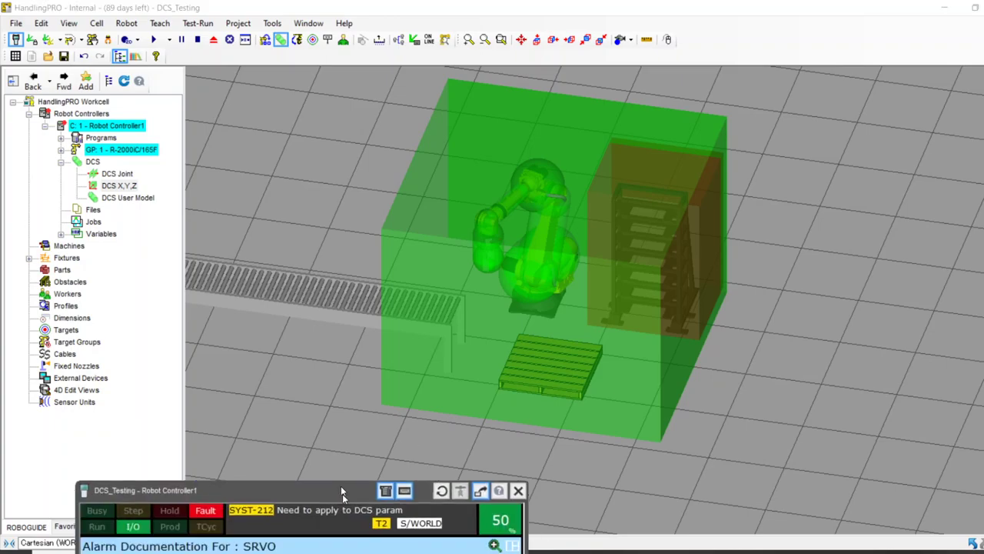
# Bring the pendant screen fully into view and open the DCS status screen via MENU > NEXT > SYSTEM.
pyautogui.moveTo(338, 477); pyautogui.dragTo(335, 64)
pyautogui.click(237, 428)
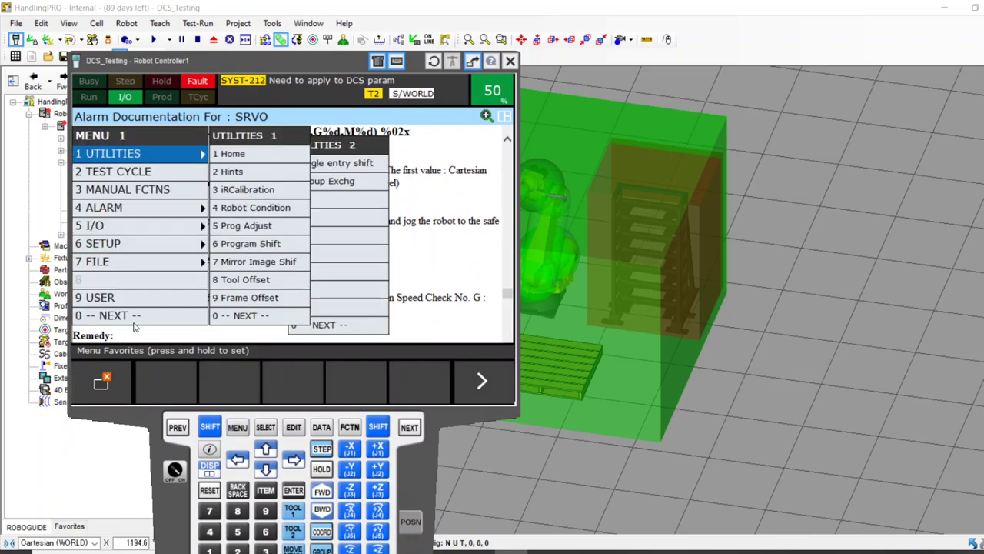
pyautogui.click(137, 317)
pyautogui.click(141, 243)
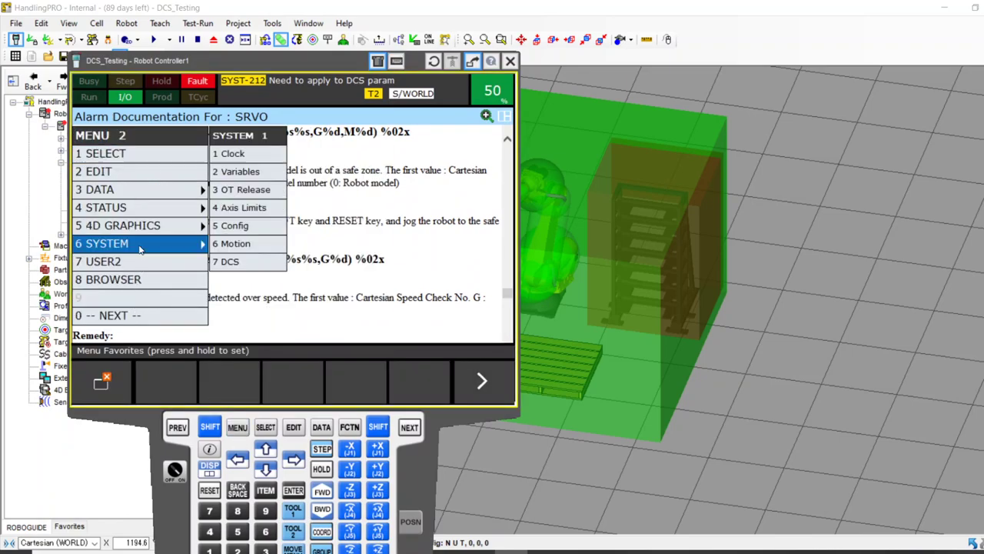
pyautogui.click(224, 264)
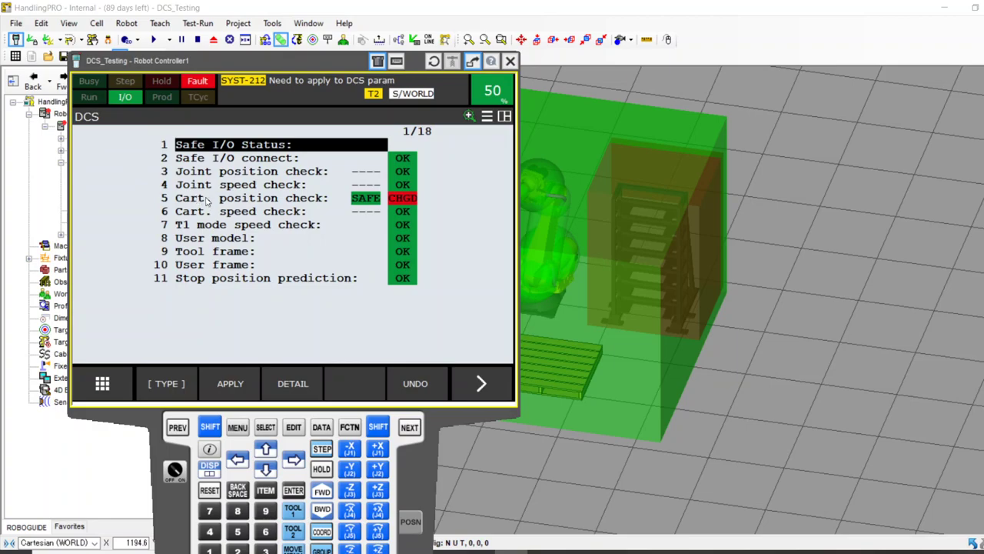
# Apply the DCS parameters with the code number, confirm the differences, and cold-start the controller.
pyautogui.click(230, 383)
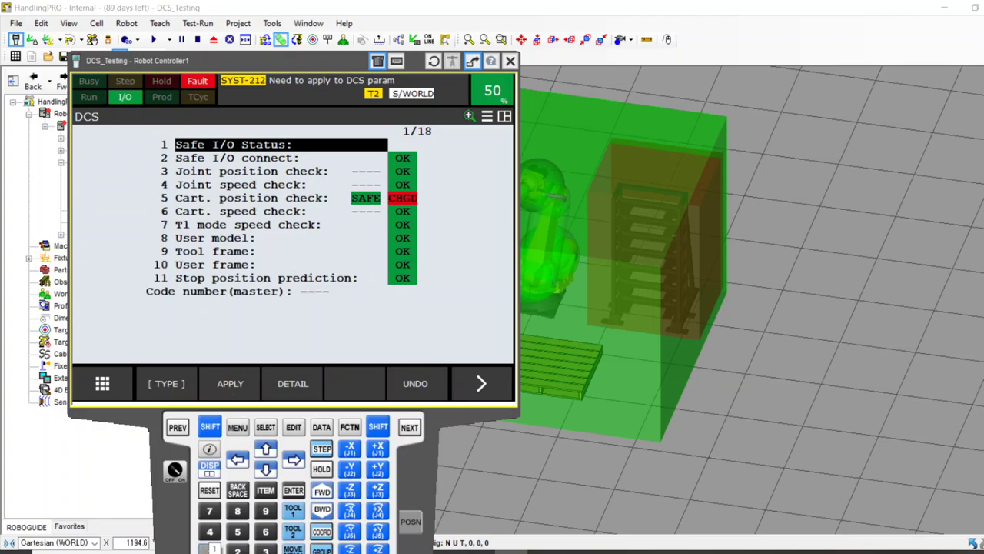
pyautogui.click(209, 549)
pyautogui.click(209, 549)
pyautogui.click(209, 549)
pyautogui.click(209, 549)
pyautogui.click(362, 383)
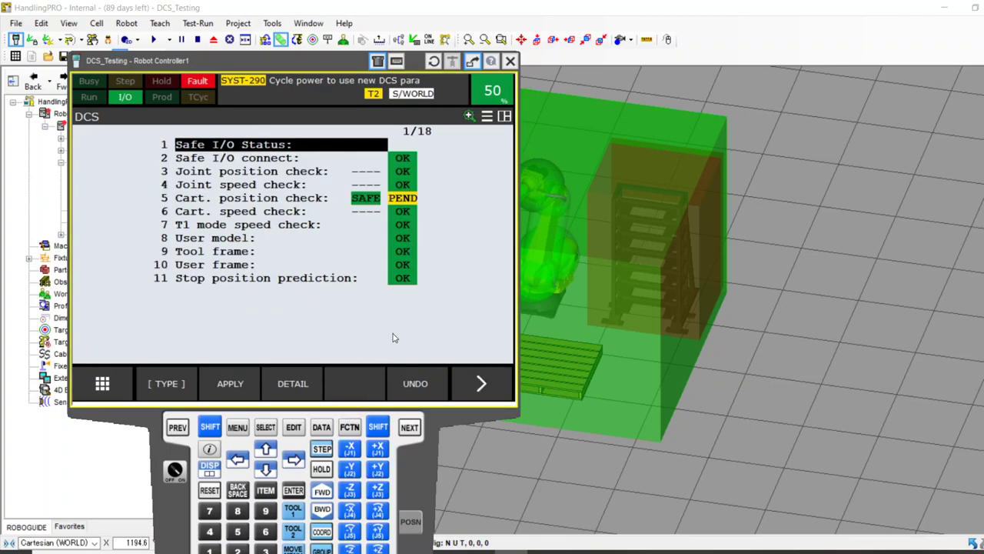
pyautogui.click(434, 62)
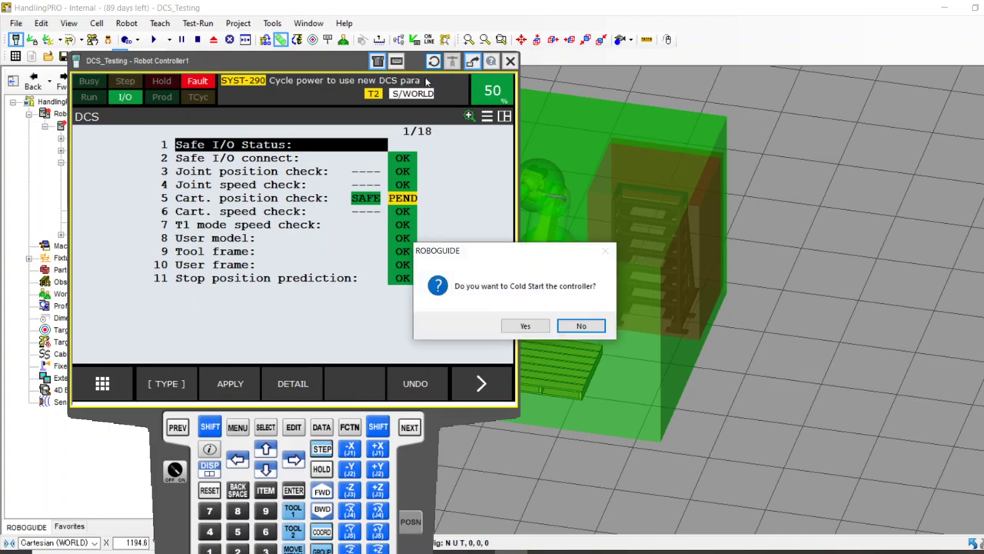
pyautogui.click(523, 327)
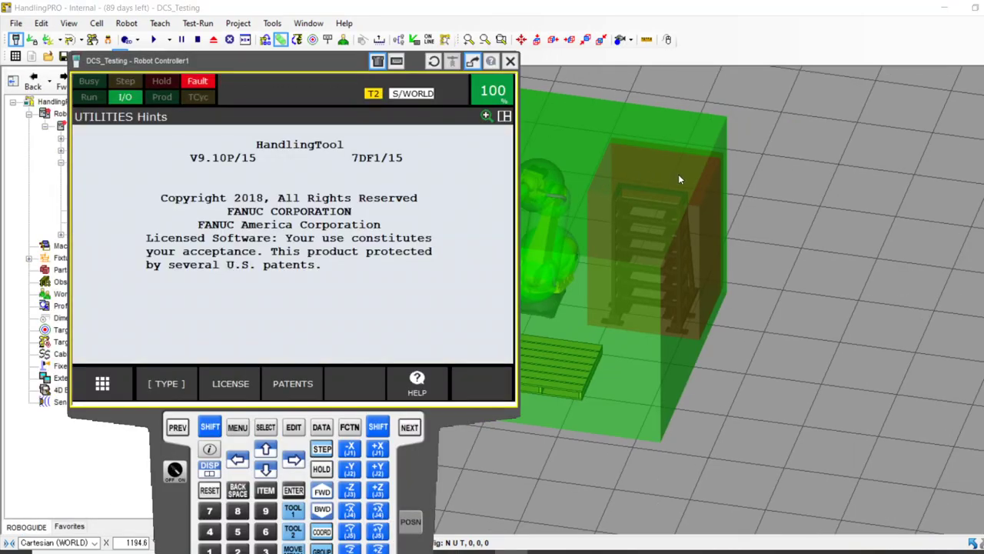
# Reposition the pendant and lower the jog speed override to 50%.
pyautogui.scroll(-4, 597, 200)
pyautogui.scroll(5, 608, 185)
pyautogui.scroll(-2, 651, 169)
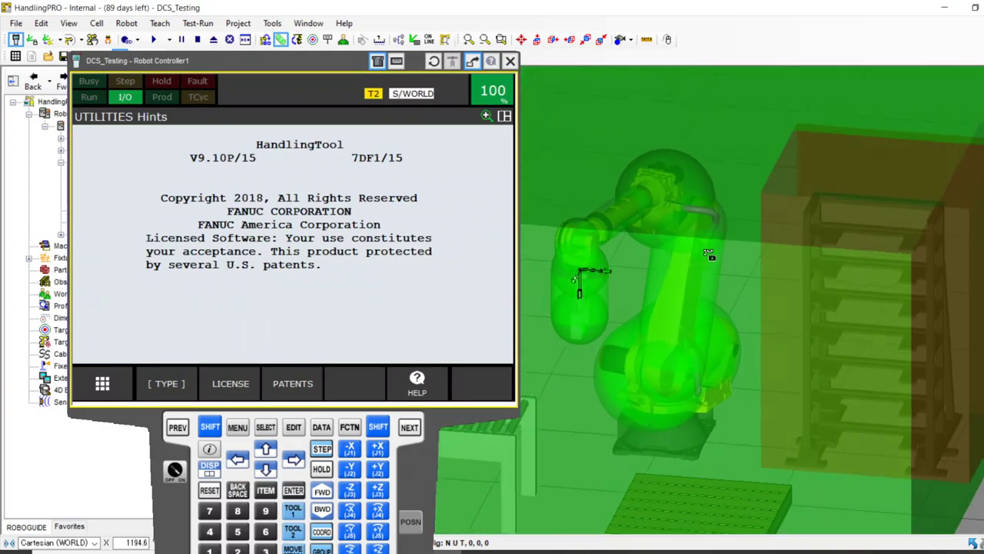
pyautogui.scroll(-3, 687, 248)
pyautogui.scroll(2, 691, 308)
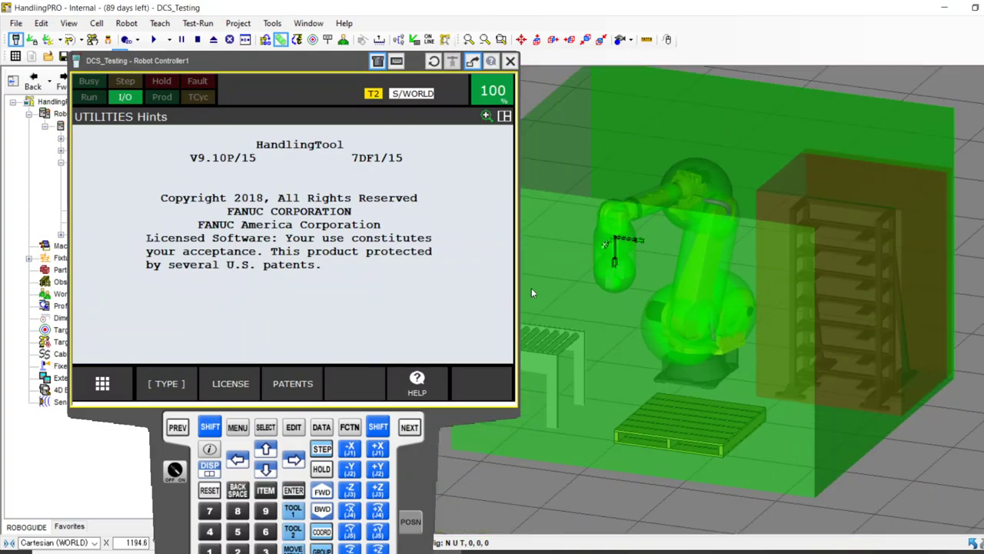
pyautogui.moveTo(308, 67); pyautogui.dragTo(288, 25)
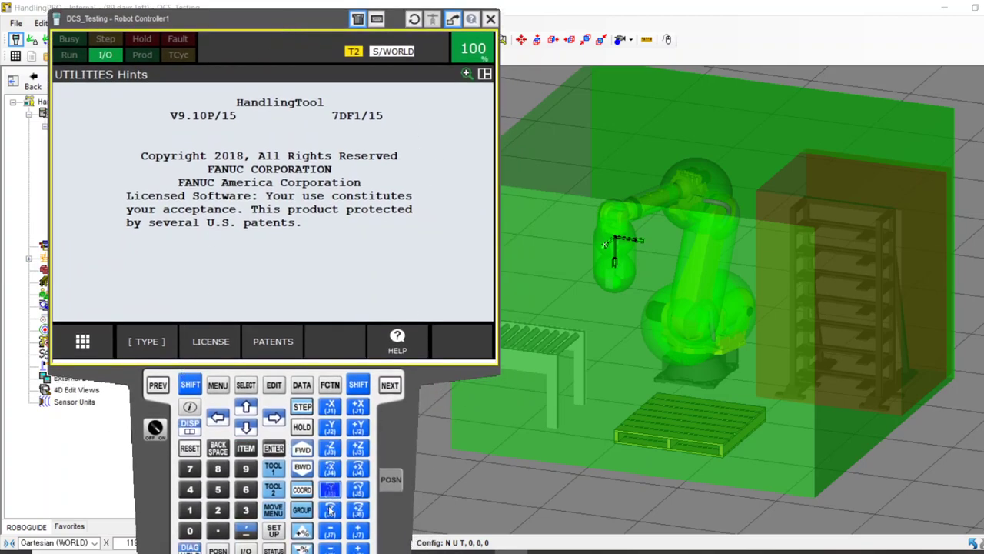
pyautogui.keyDown('shift'); pyautogui.click(302, 548); pyautogui.keyUp('shift')
# Jog the robot +Y with SHIFT into the rack until the SRVO-402 Rack zone alarm appears.
pyautogui.keyDown('shift'); pyautogui.click(357, 428); pyautogui.keyUp('shift')
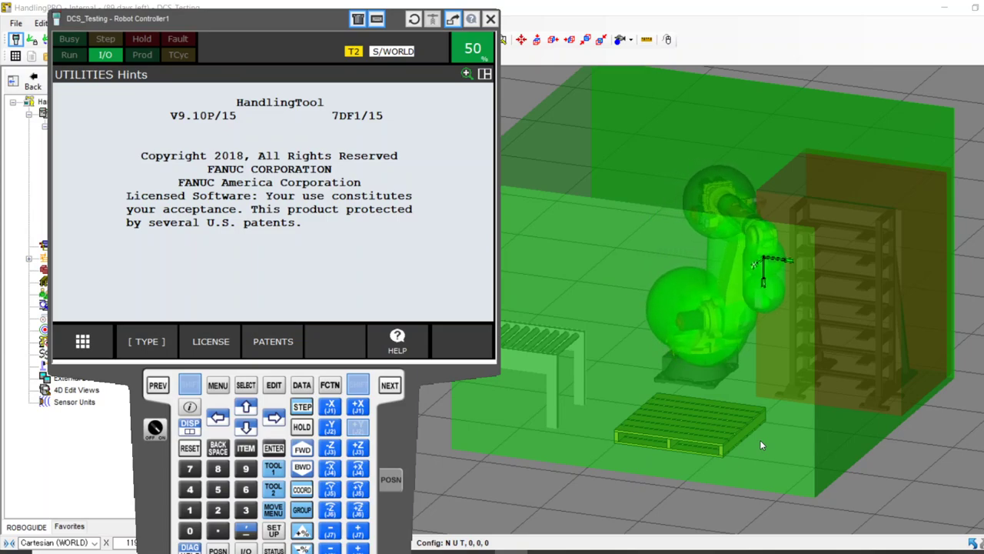
pyautogui.press('shift')
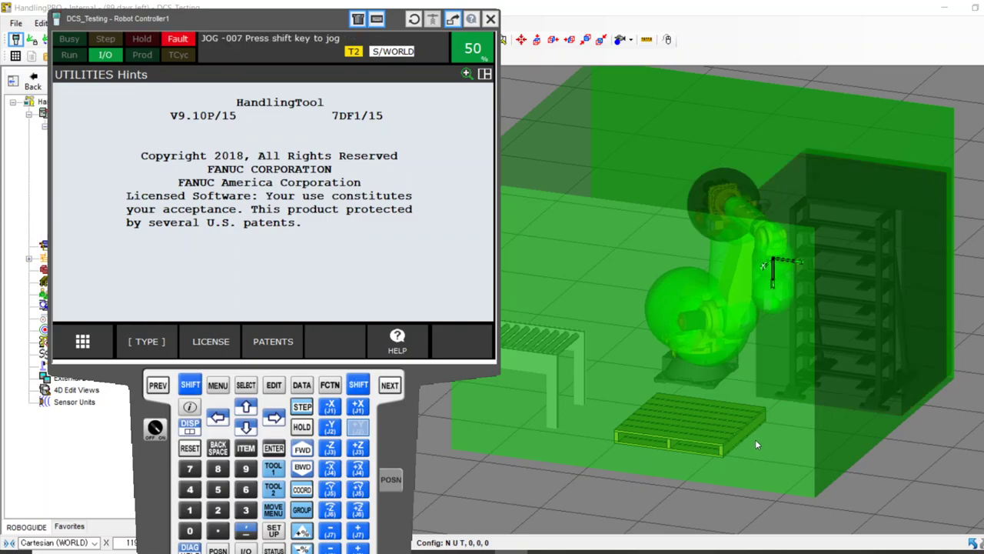
pyautogui.moveTo(705, 348); pyautogui.dragTo(753, 460, button='right')
pyautogui.scroll(8, 688, 160)
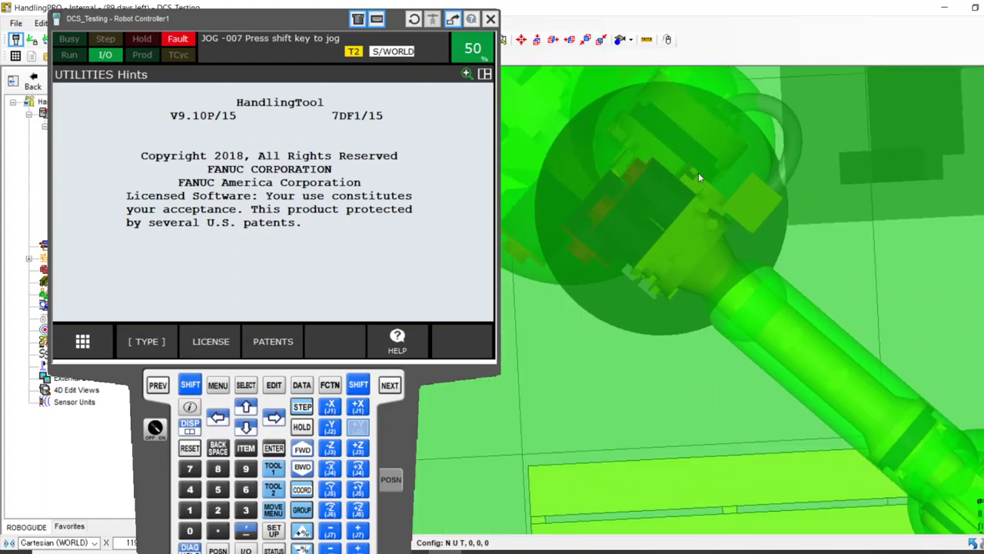
pyautogui.scroll(-5, 688, 149)
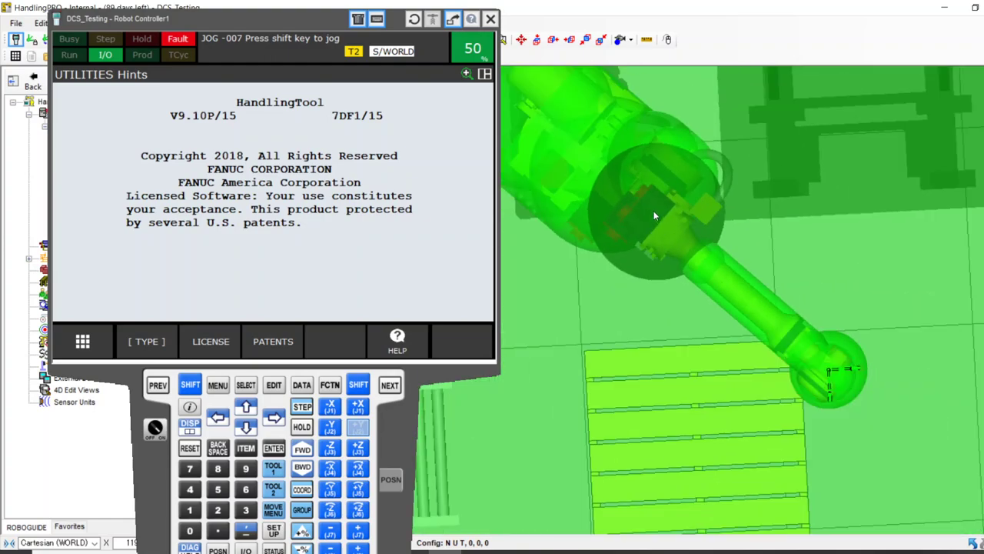
pyautogui.moveTo(721, 298)
pyautogui.mouseDown(button='right')
pyautogui.moveTo(772, 300)
pyautogui.moveTo(730, 315)
pyautogui.mouseUp(button='right')
pyautogui.scroll(-3, 687, 279)
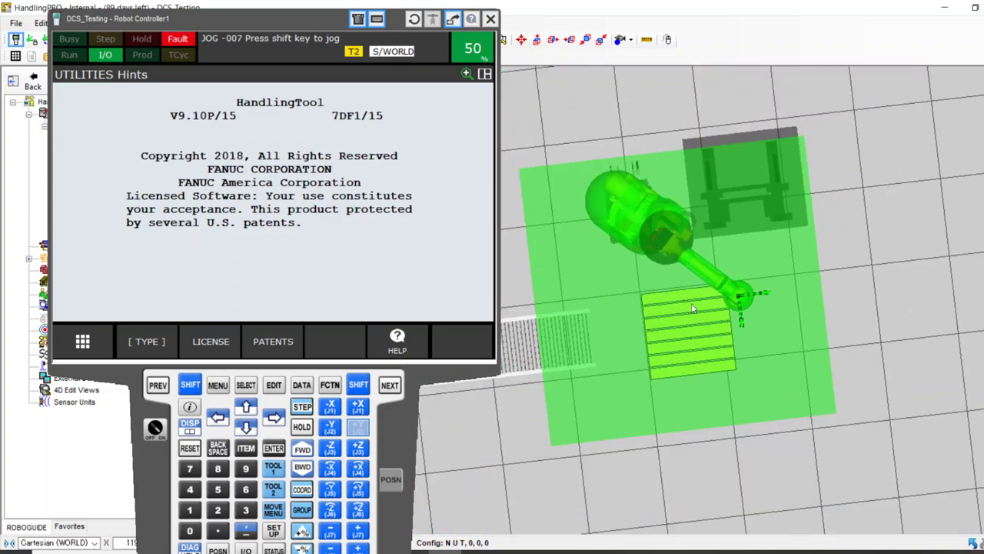
pyautogui.moveTo(686, 279); pyautogui.dragTo(636, 198, button='right')
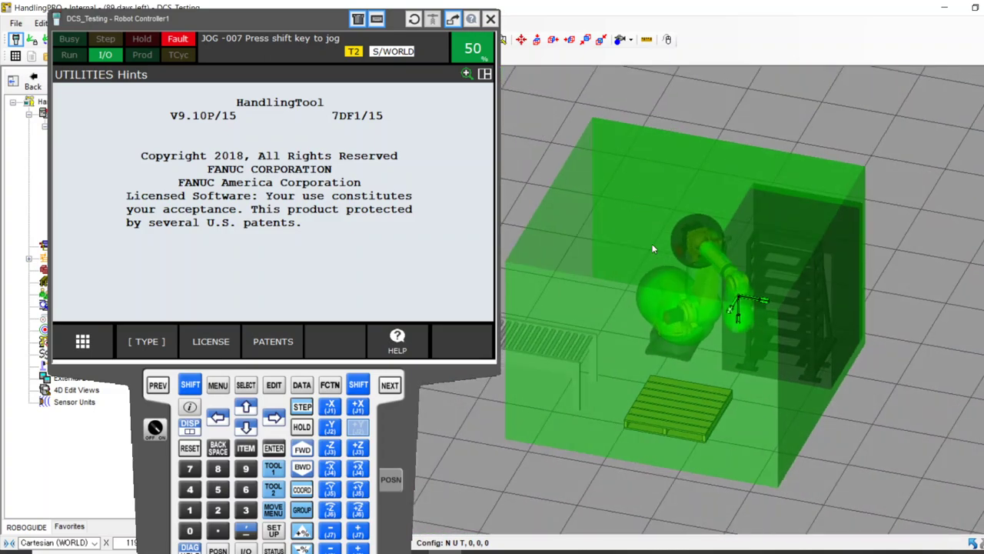
pyautogui.click(189, 449)
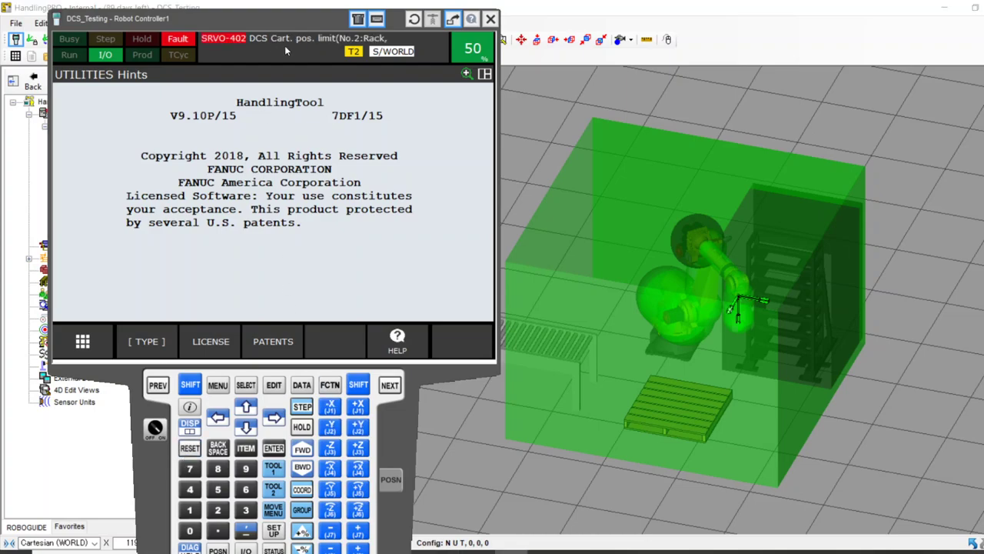
pyautogui.click(285, 45)
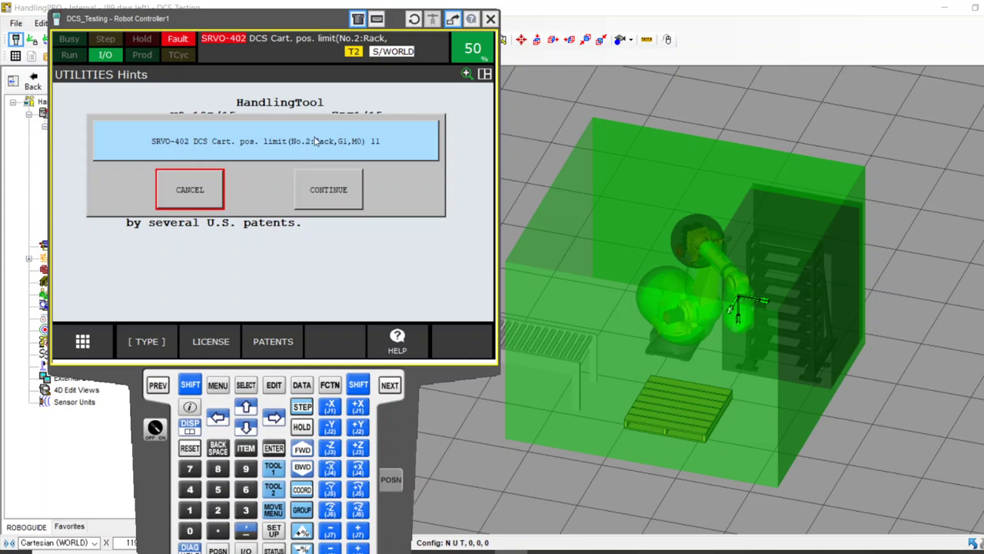
# Continue past the alarm prompt, check the robot's joint positions, and clear the rack zone fault.
pyautogui.click(324, 192)
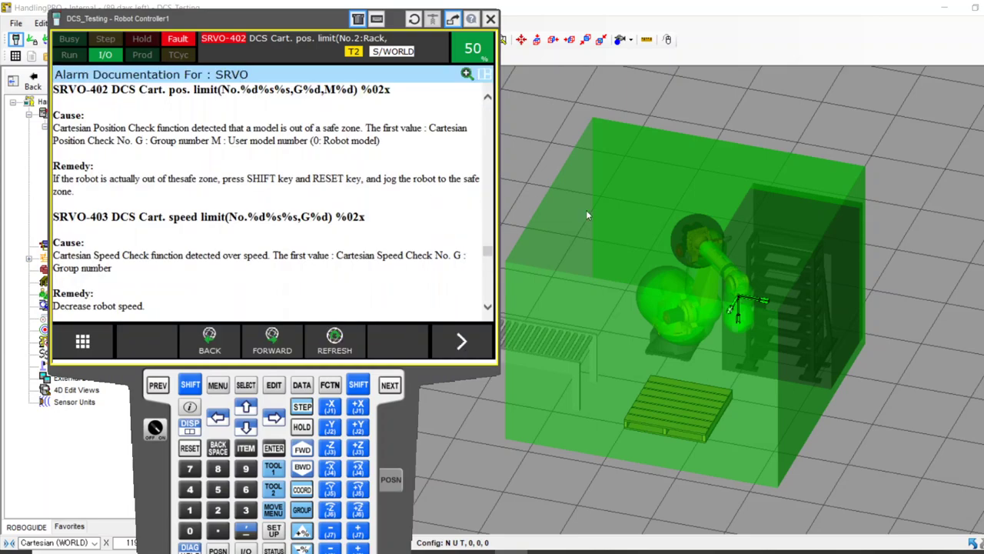
pyautogui.click(245, 385)
pyautogui.click(217, 551)
pyautogui.moveTo(683, 299); pyautogui.dragTo(716, 287, button='right')
pyautogui.scroll(5, 712, 196)
pyautogui.scroll(-5, 713, 194)
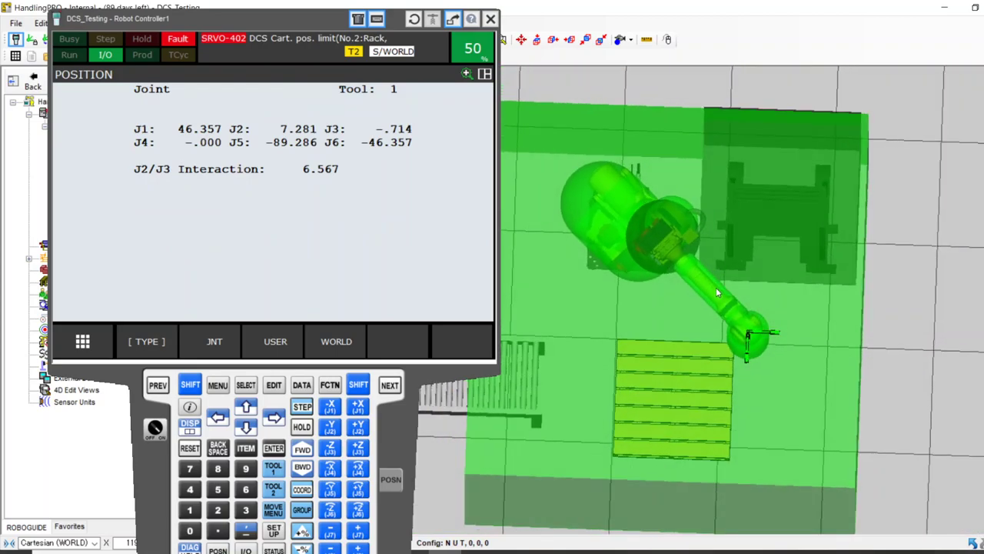
pyautogui.keyDown('shift'); pyautogui.click(190, 449); pyautogui.keyUp('shift')
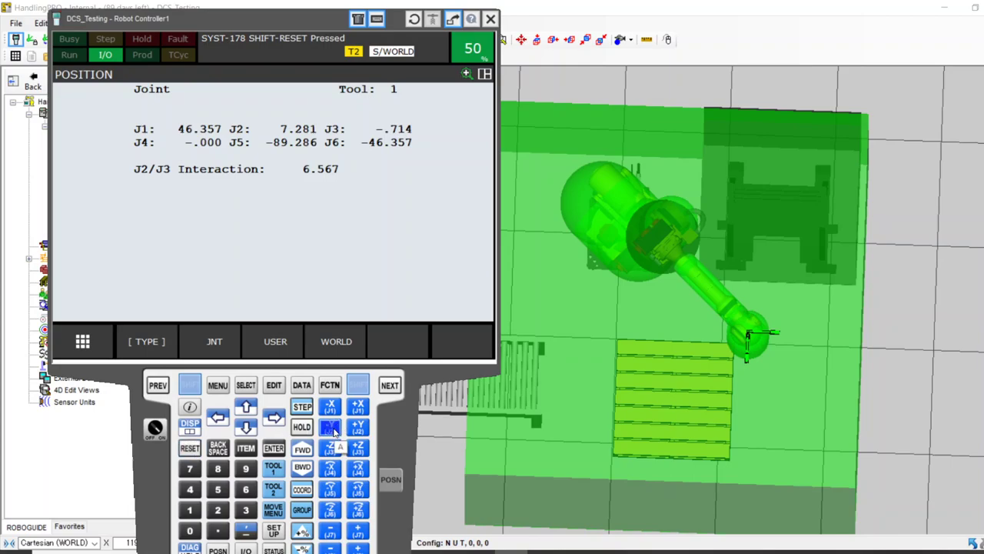
# Jog the robot in -Y until SRVO-402 trips again, then open its alarm documentation.
pyautogui.keyDown('shift'); pyautogui.click(332, 428); pyautogui.keyUp('shift')
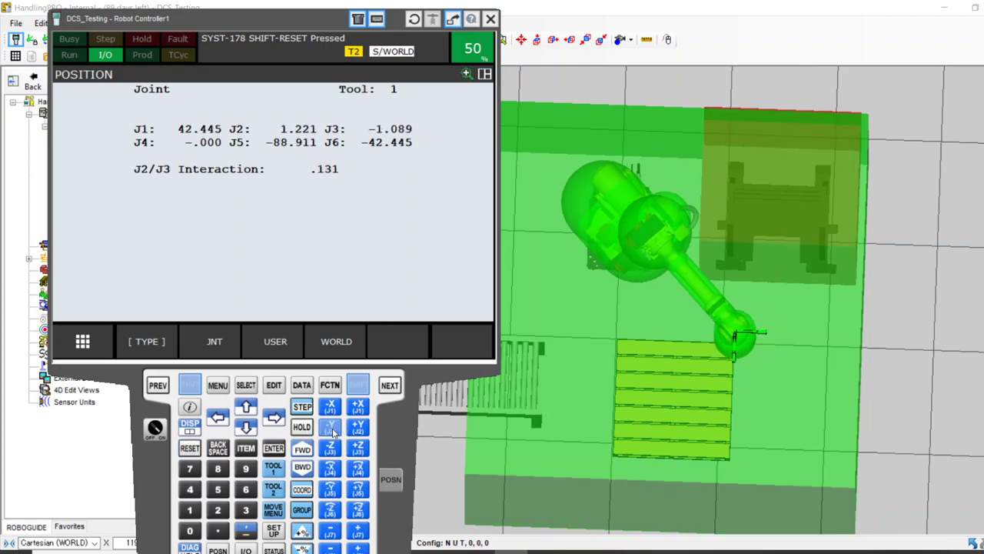
pyautogui.moveTo(332, 432)
pyautogui.keyDown('shift'); pyautogui.mouseDown()
pyautogui.moveTo(332, 411)
pyautogui.moveTo(326, 422)
pyautogui.mouseUp(); pyautogui.keyUp('shift')
pyautogui.scroll(5, 731, 223)
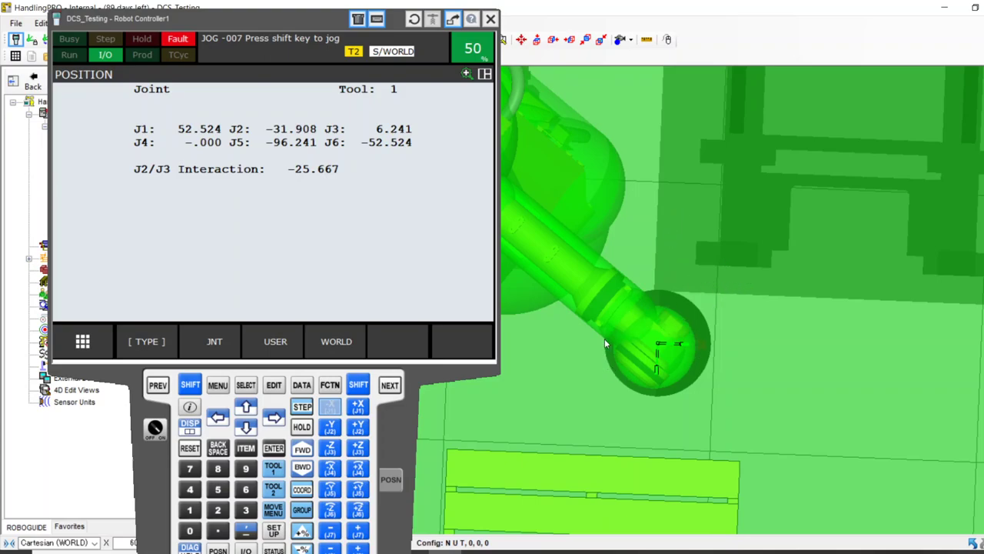
pyautogui.scroll(-4, 638, 312)
pyautogui.moveTo(636, 313); pyautogui.dragTo(647, 198, button='right')
pyautogui.scroll(-4, 648, 198)
pyautogui.moveTo(653, 279); pyautogui.dragTo(632, 309, button='right')
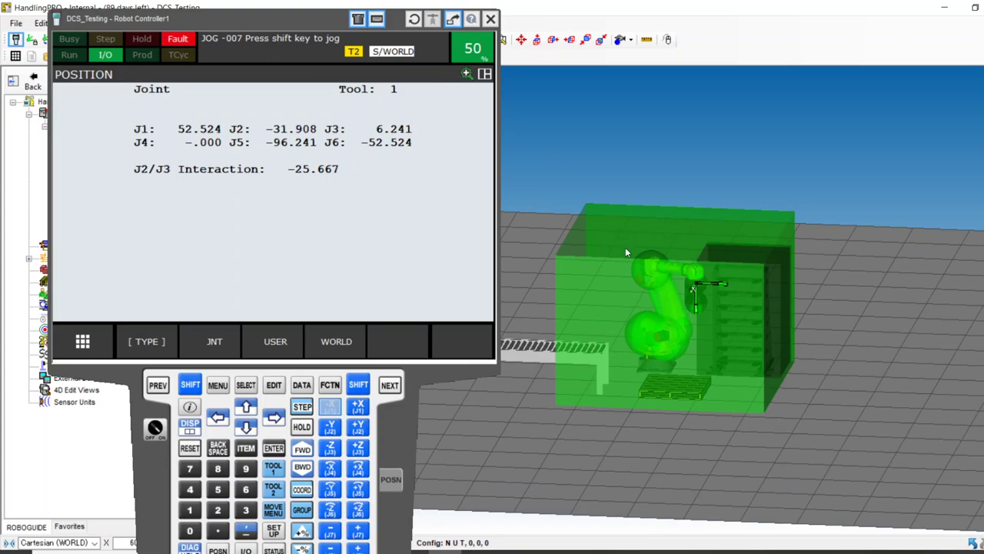
pyautogui.moveTo(658, 304); pyautogui.dragTo(574, 282, button='right')
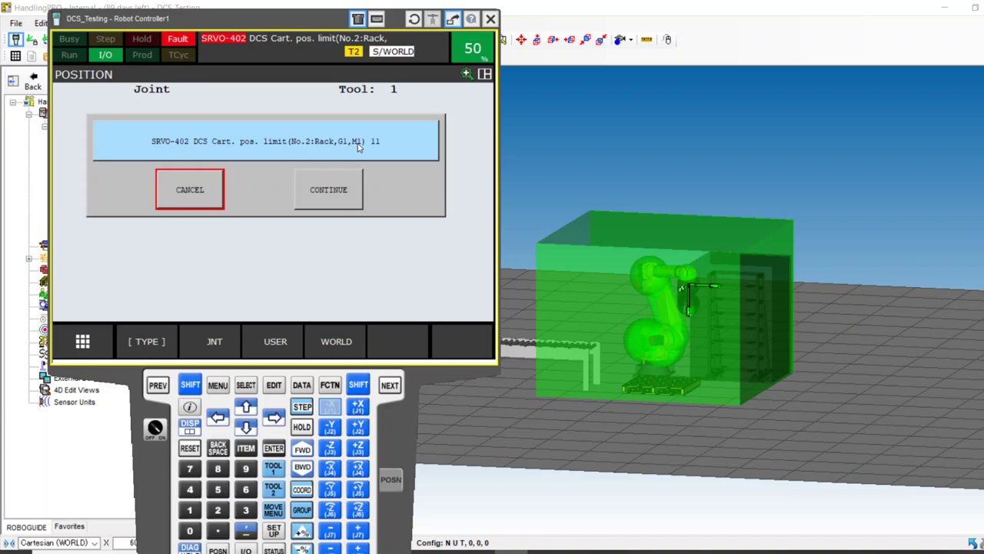
pyautogui.click(328, 192)
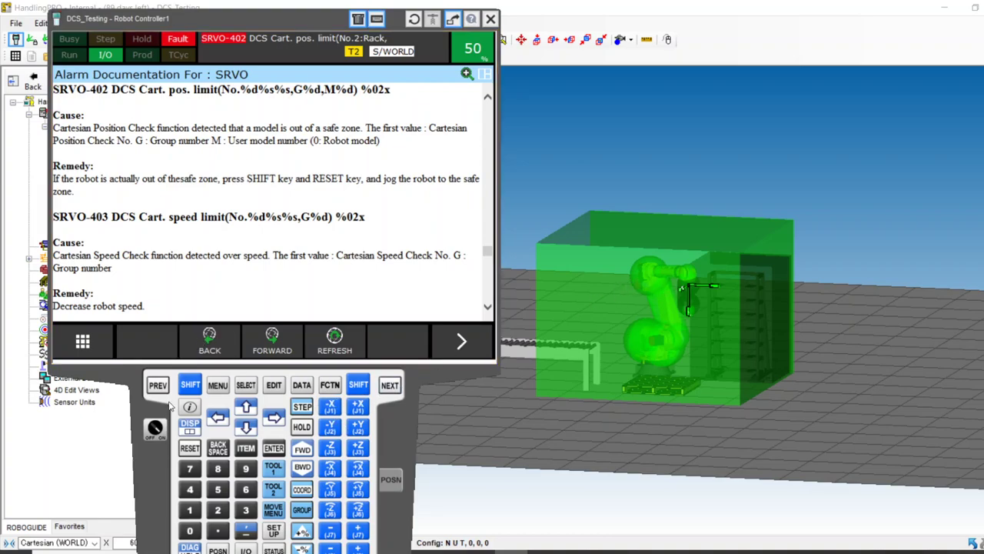
# Reset the SRVO-402 DCS fault and jog the robot +X toward the fence.
pyautogui.click(185, 450)
pyautogui.click(185, 448)
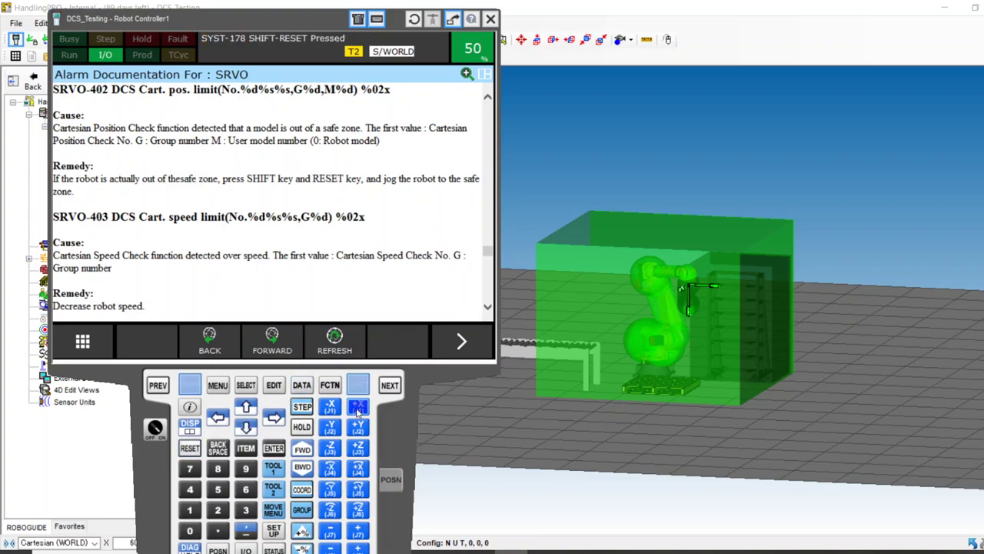
pyautogui.moveTo(360, 410); pyautogui.dragTo(359, 411)
pyautogui.moveTo(627, 308); pyautogui.dragTo(668, 347, button='right')
pyautogui.scroll(8, 668, 347)
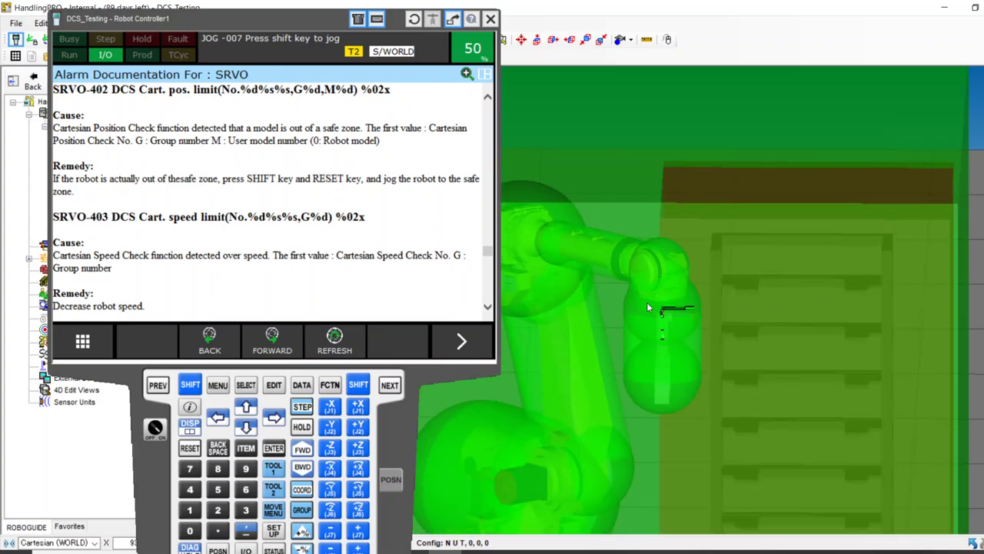
pyautogui.scroll(-5, 648, 363)
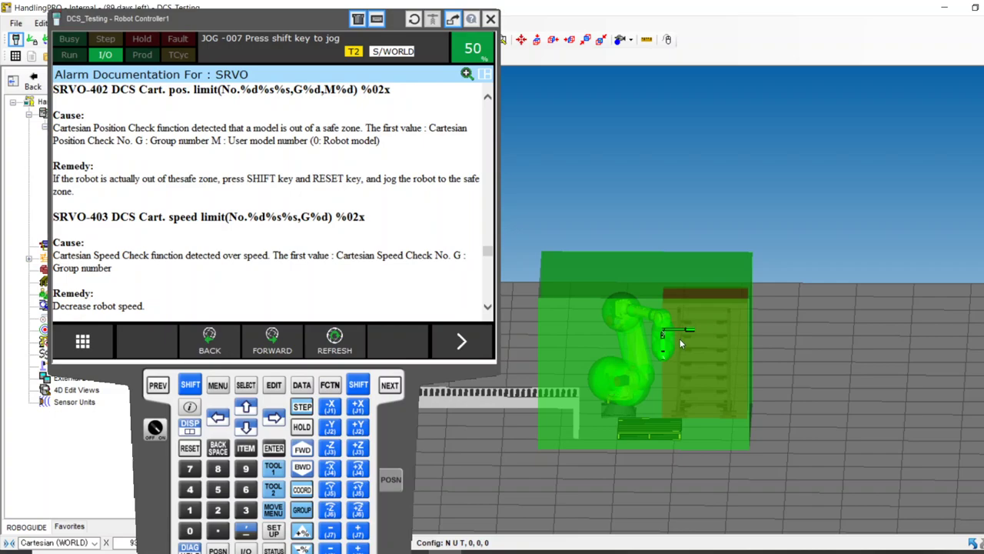
# Orbit to a near top-down cell view and move the pendant down to uncover the workcell tree.
pyautogui.moveTo(679, 338); pyautogui.dragTo(654, 342, button='right')
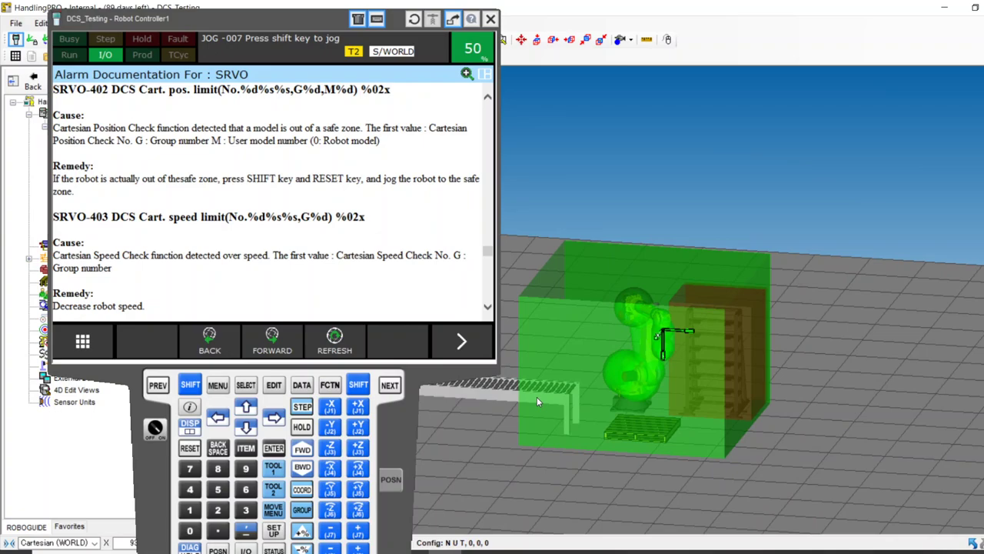
pyautogui.scroll(5, 537, 397)
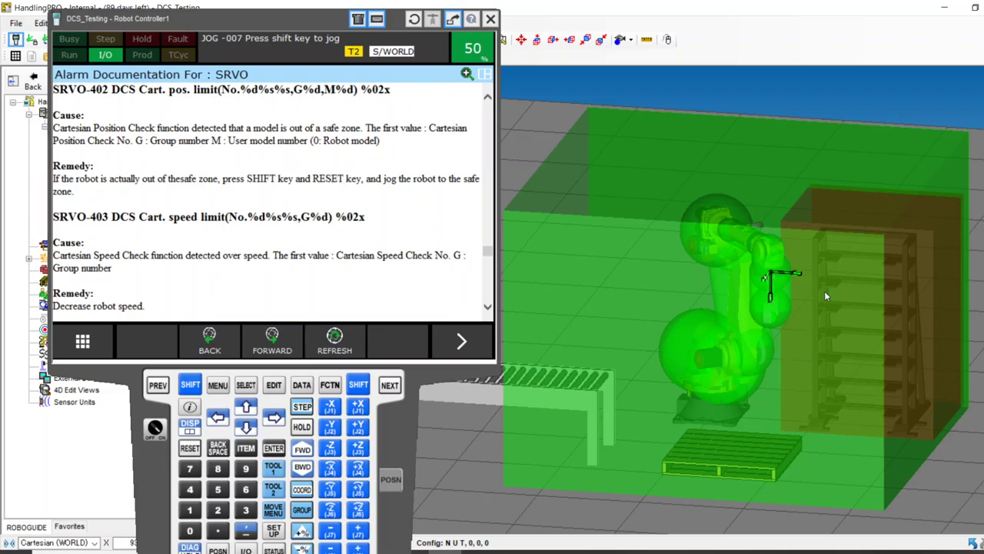
pyautogui.moveTo(799, 292); pyautogui.dragTo(779, 253, button='right')
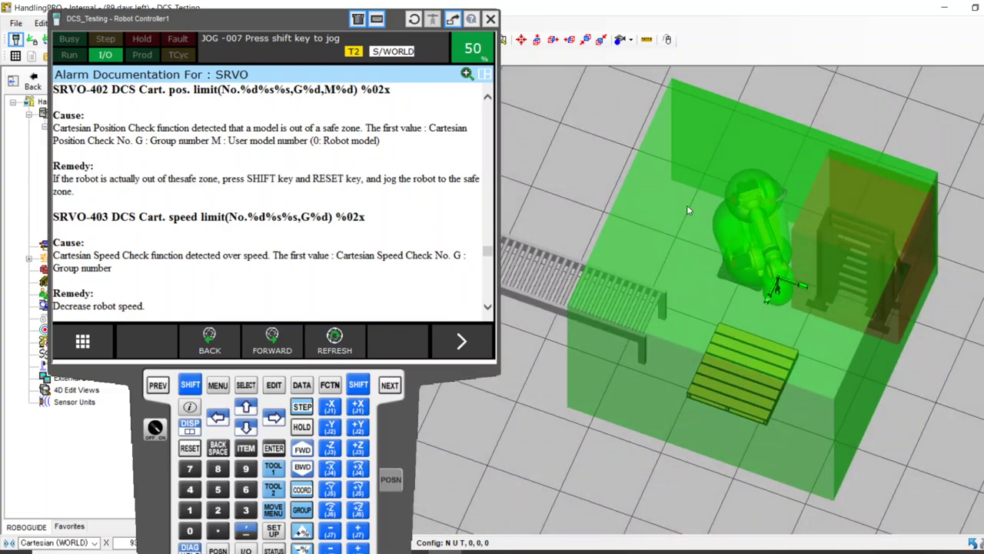
pyautogui.moveTo(685, 206); pyautogui.dragTo(762, 281, button='right')
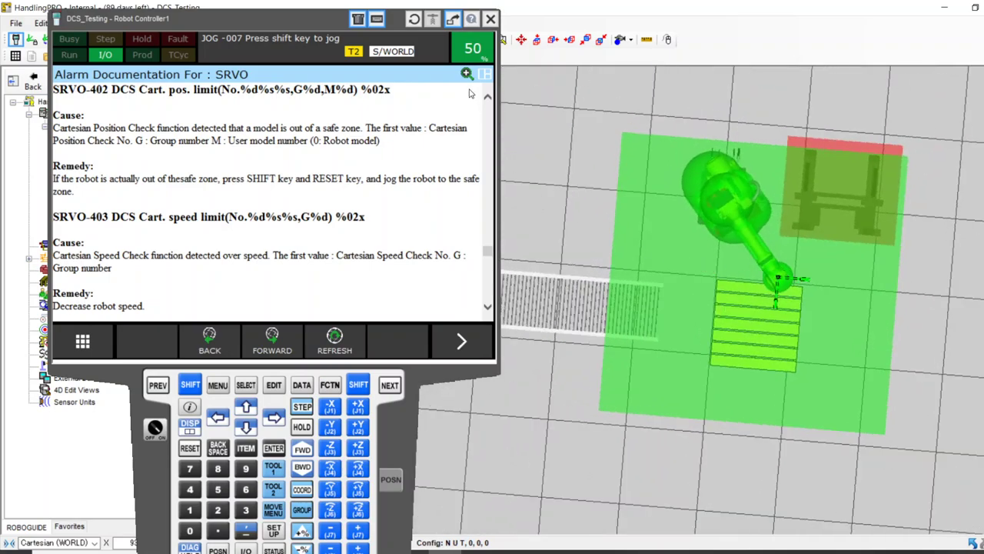
pyautogui.moveTo(306, 29); pyautogui.dragTo(309, 488)
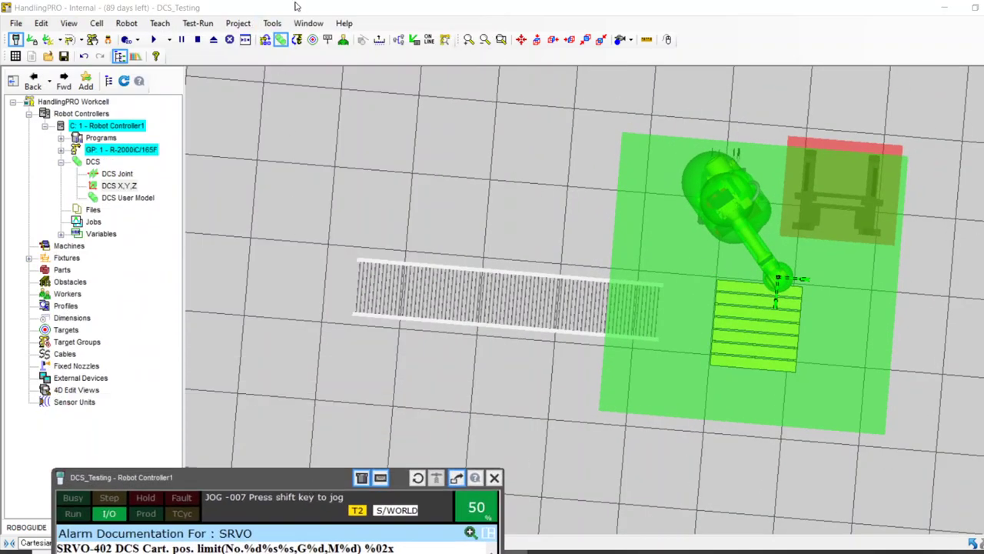
# Show then hide the robot's reach envelope sphere, and bring the pendant back to the Initial Setup page.
pyautogui.click(69, 39)
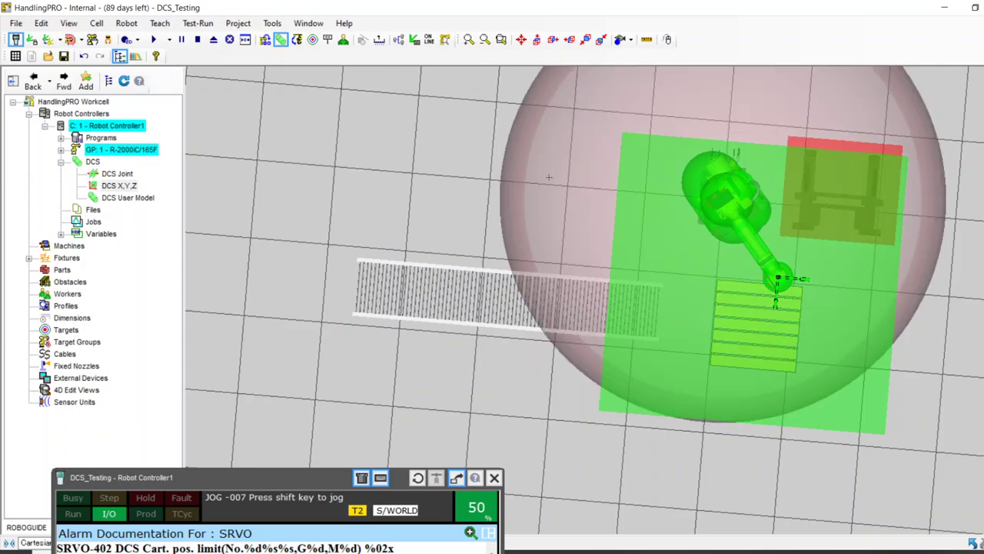
pyautogui.scroll(-5, 556, 178)
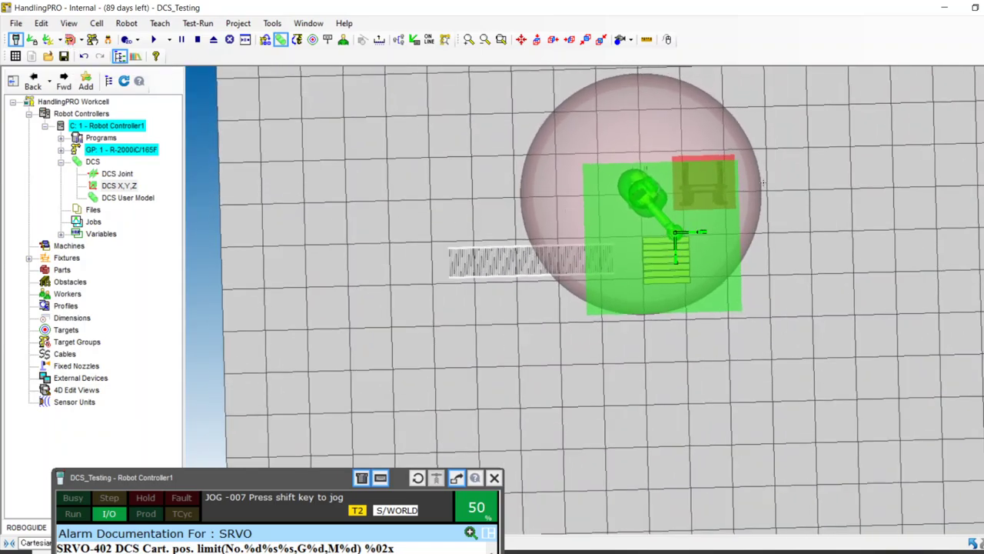
pyautogui.scroll(3, 676, 100)
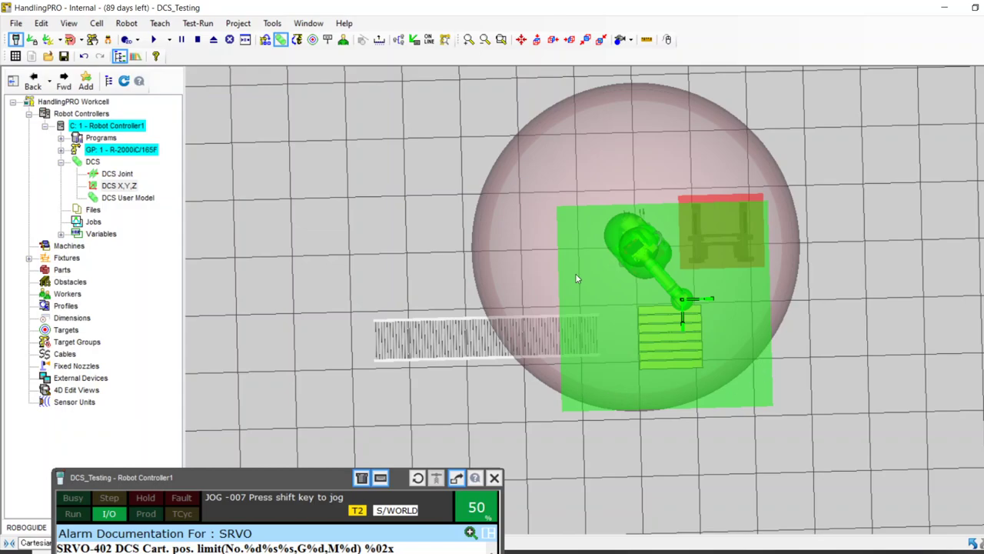
pyautogui.moveTo(699, 252); pyautogui.dragTo(648, 119, button='right')
pyautogui.scroll(3, 721, 311)
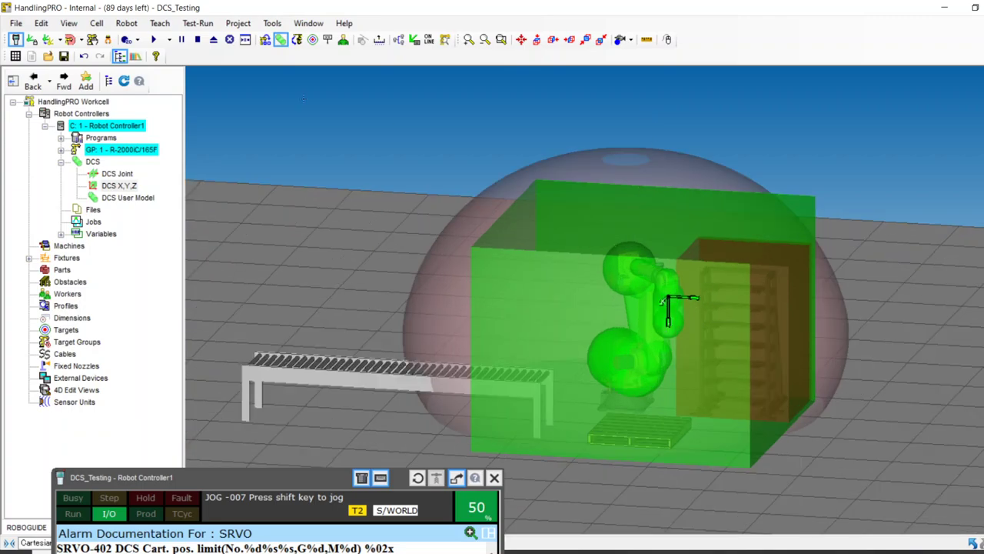
pyautogui.click(69, 39)
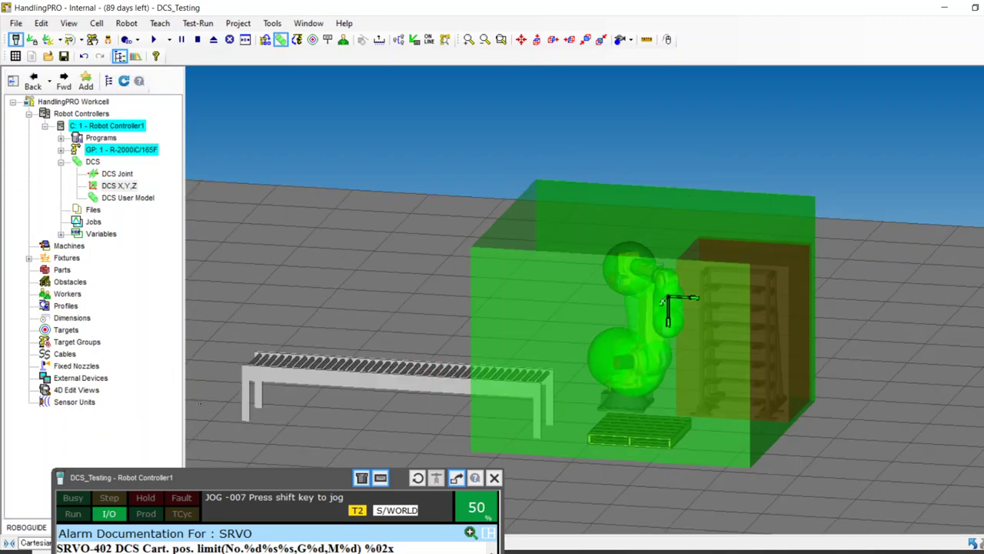
pyautogui.moveTo(270, 482); pyautogui.dragTo(712, 549)
pyautogui.click(115, 402)
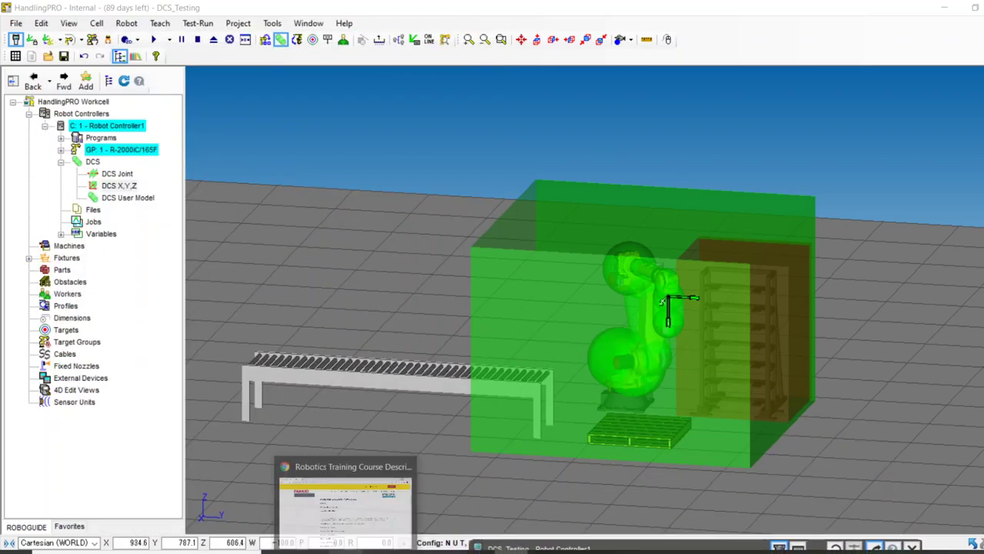
pyautogui.click(346, 551)
pyautogui.scroll(10, 431, 464)
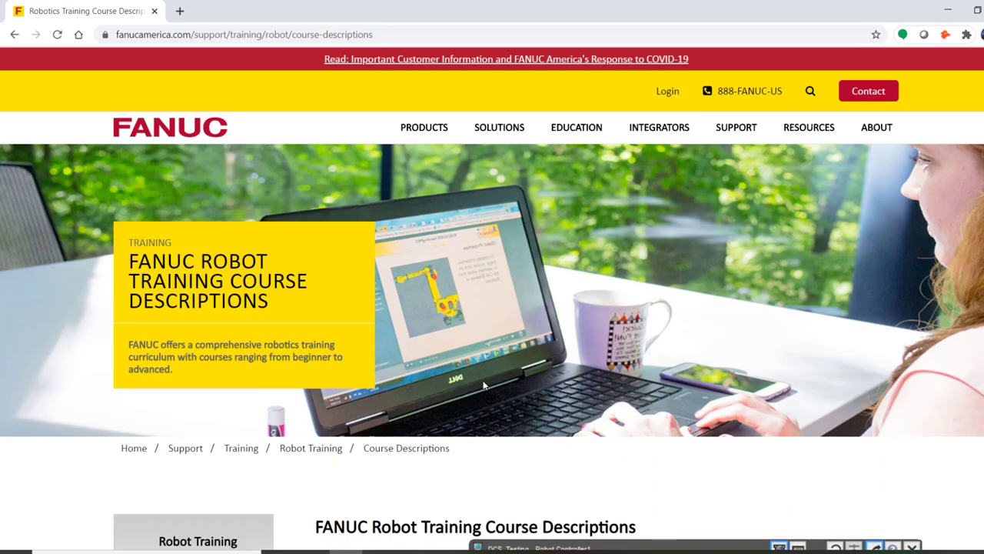
pyautogui.scroll(-10, 484, 385)
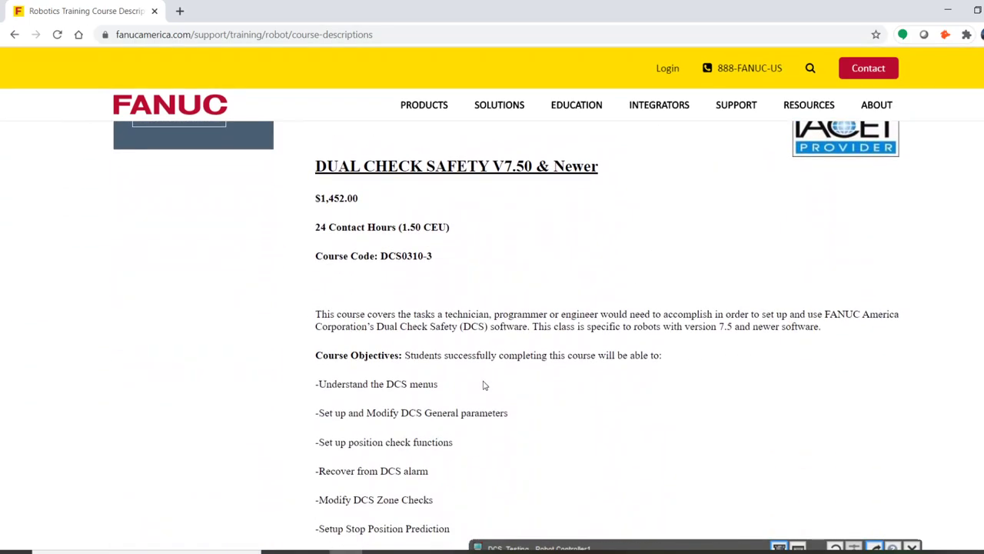
pyautogui.scroll(15, 483, 384)
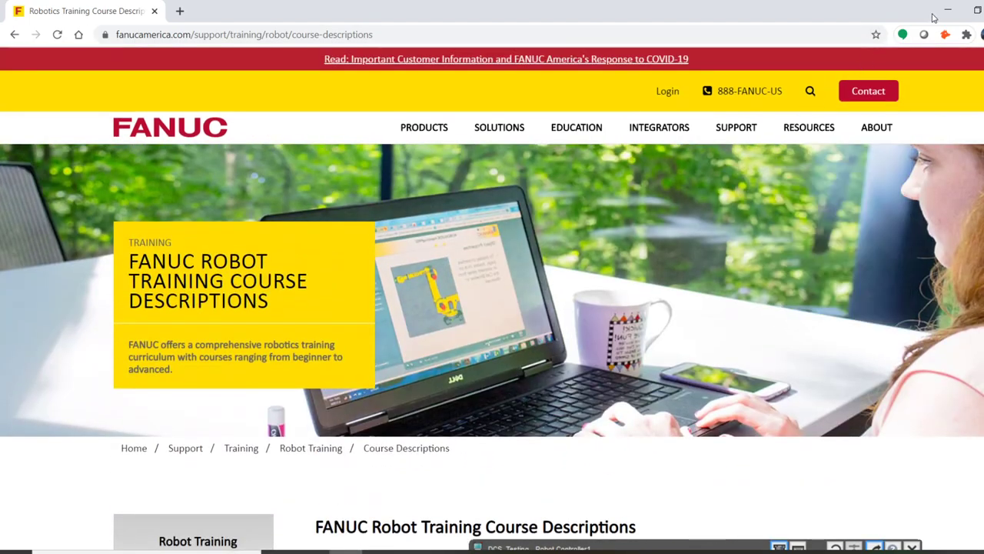
pyautogui.click(948, 10)
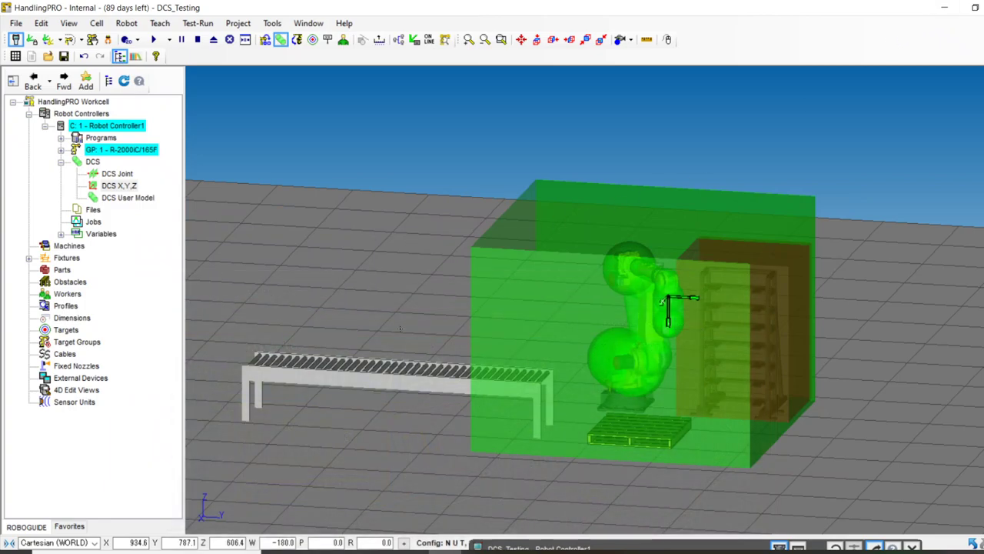